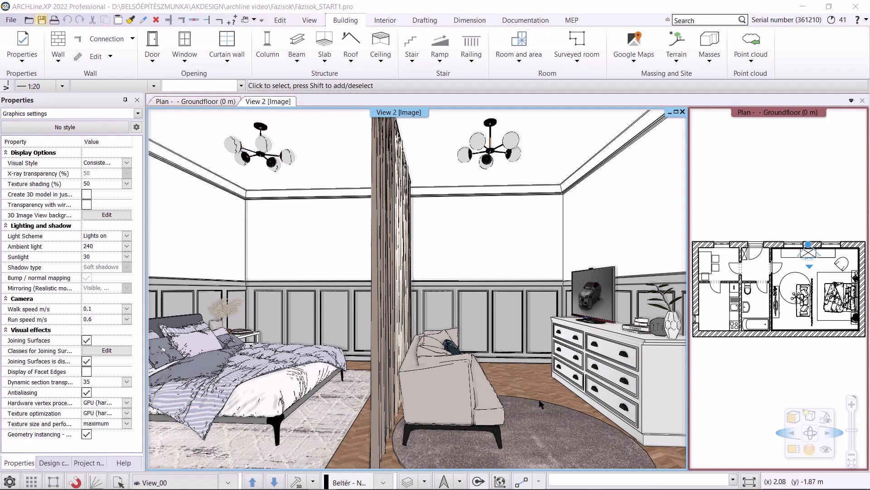
Make the Groundfloor plan the main view and hide the Furniture_classic layer using Layer walk
{"action": "left_click", "coordinate": [740, 396]}
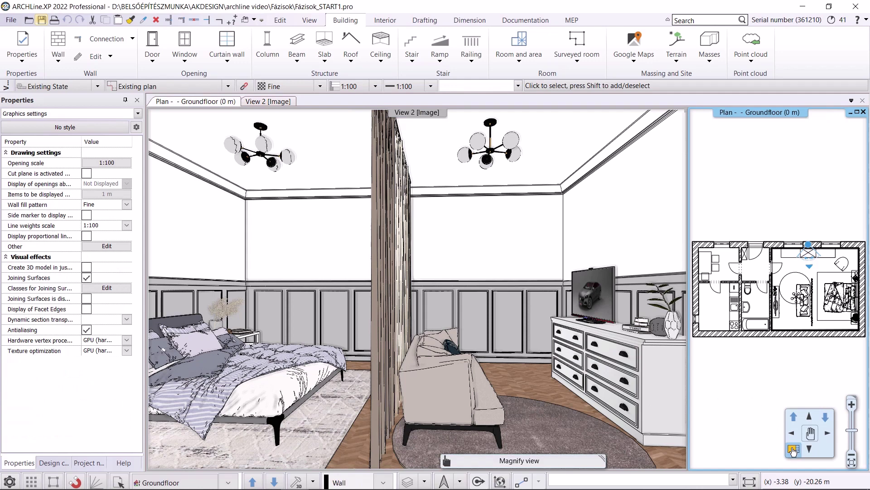
{"action": "left_click", "coordinate": [795, 452]}
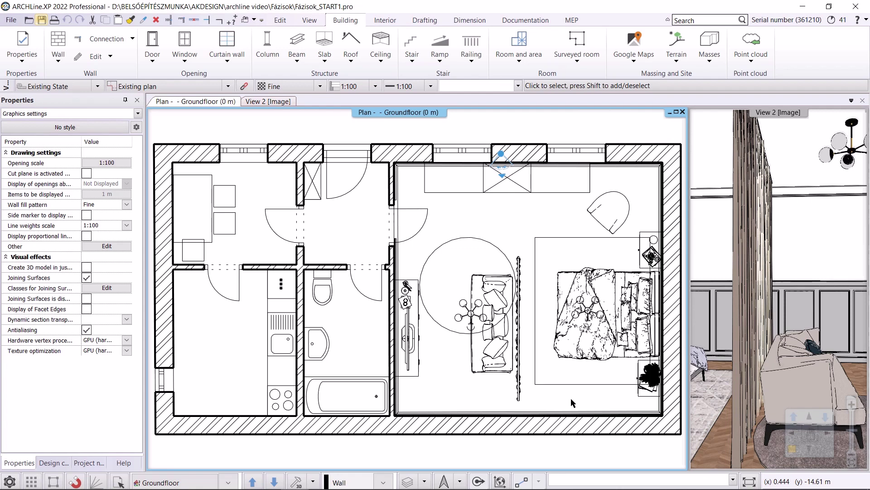
{"action": "left_click", "coordinate": [425, 482]}
{"action": "left_click", "coordinate": [436, 430]}
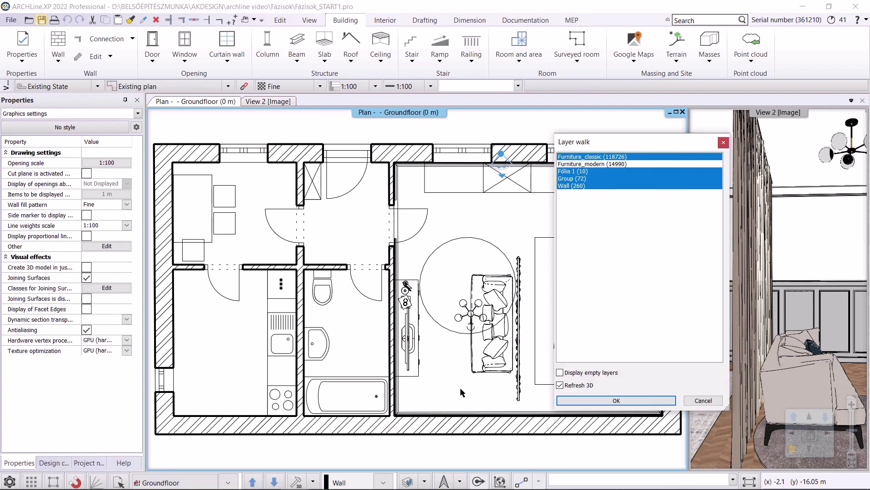
{"action": "left_click", "coordinate": [596, 159]}
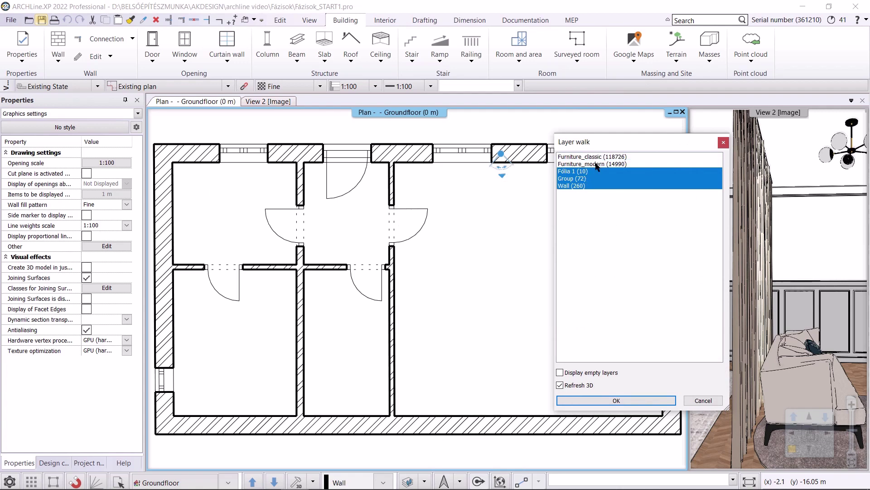
{"action": "left_click", "coordinate": [671, 401]}
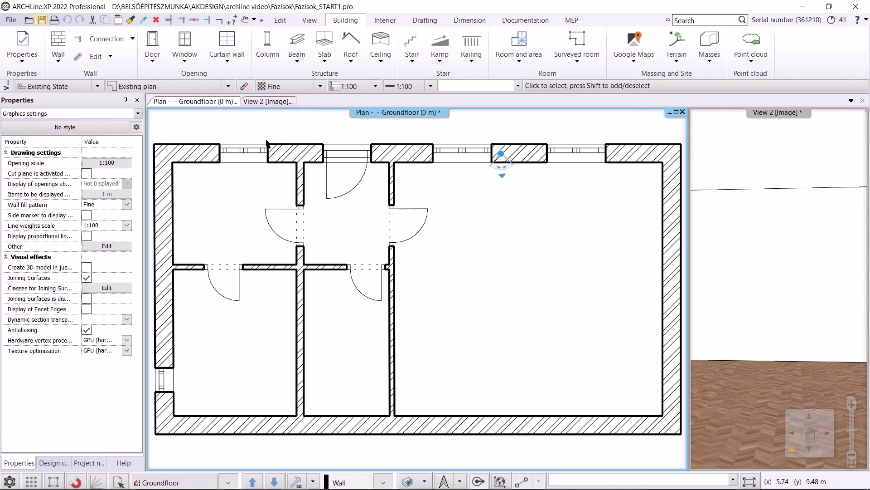
Look through the phase commands and the available phase filters, keeping the plan on Existing plan
{"action": "left_click", "coordinate": [280, 20]}
{"action": "left_click", "coordinate": [626, 56]}
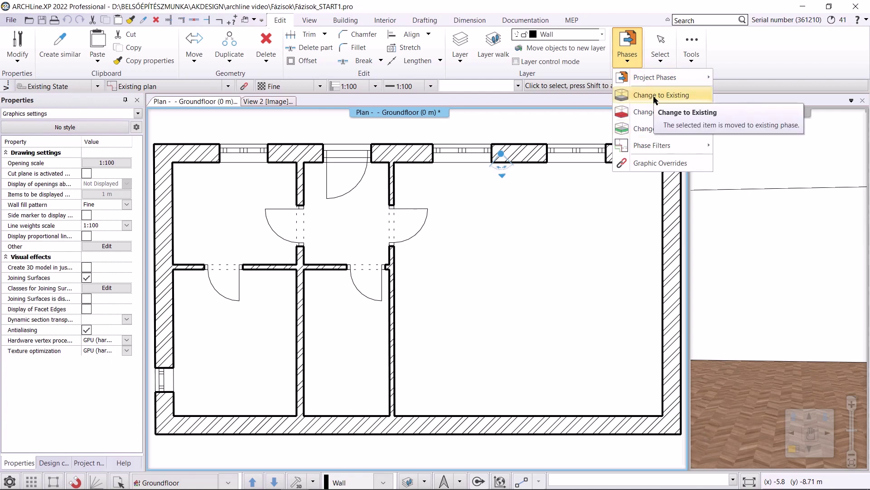
{"action": "left_click", "coordinate": [505, 127]}
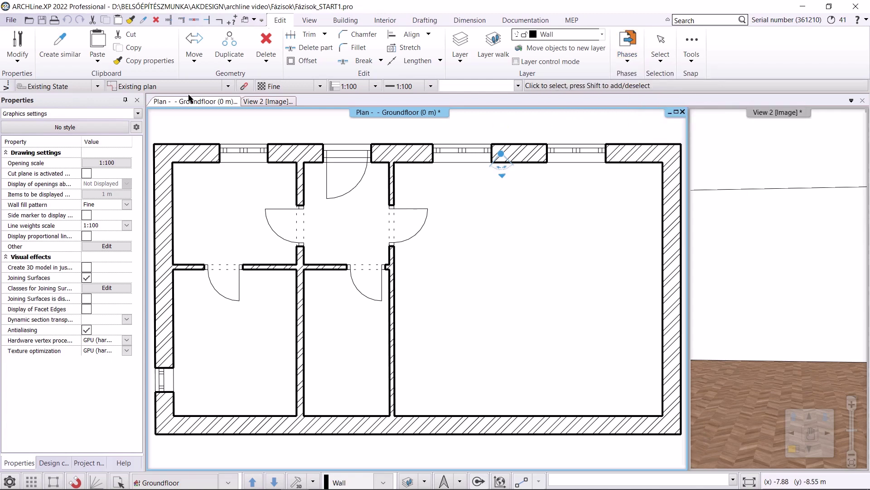
{"action": "left_click", "coordinate": [228, 86]}
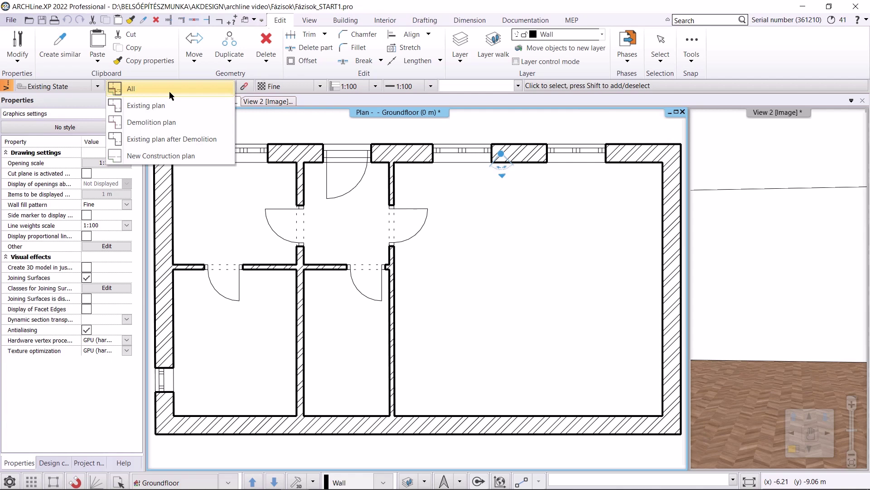
{"action": "left_click", "coordinate": [145, 105]}
Change the vertical wall bordering the large room to the Demolish phase and apply the Demolition plan filter
{"action": "left_click", "coordinate": [625, 60]}
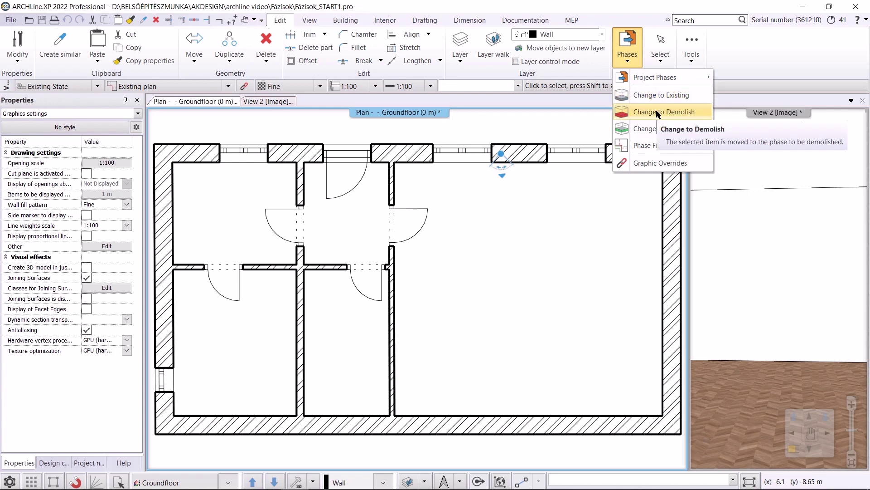
{"action": "left_click", "coordinate": [659, 113]}
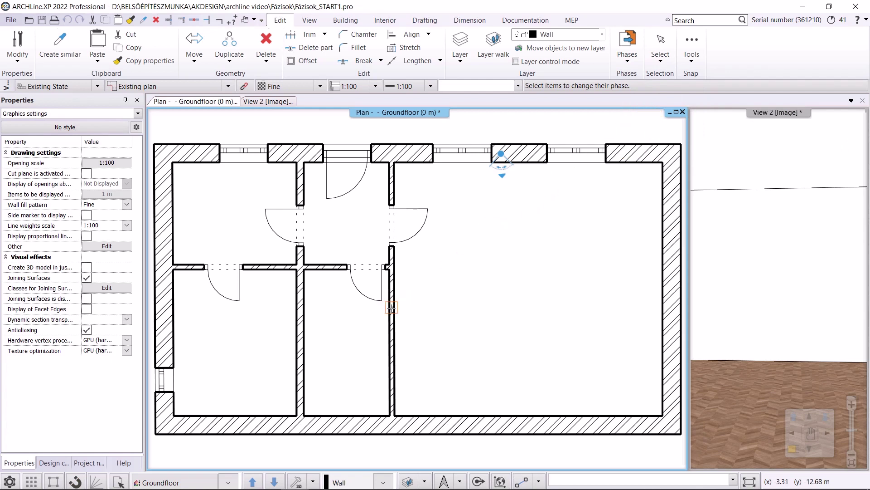
{"action": "left_click", "coordinate": [391, 307]}
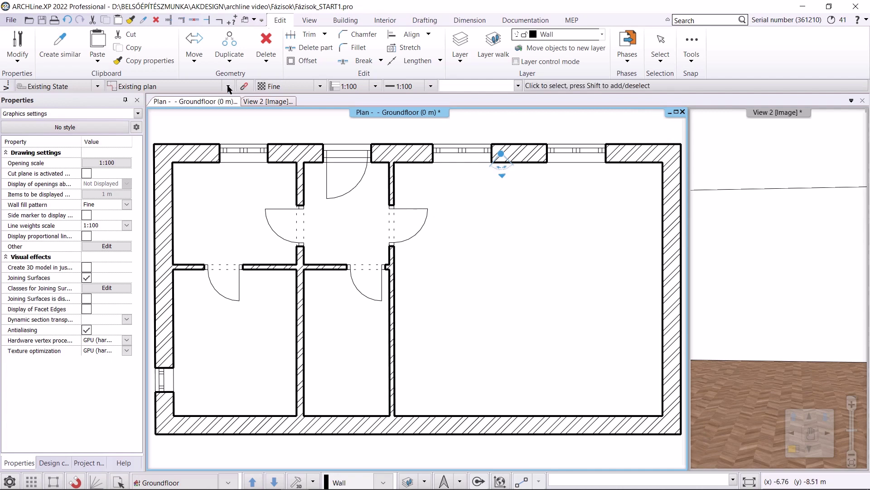
{"action": "left_click", "coordinate": [228, 86]}
{"action": "left_click", "coordinate": [181, 121]}
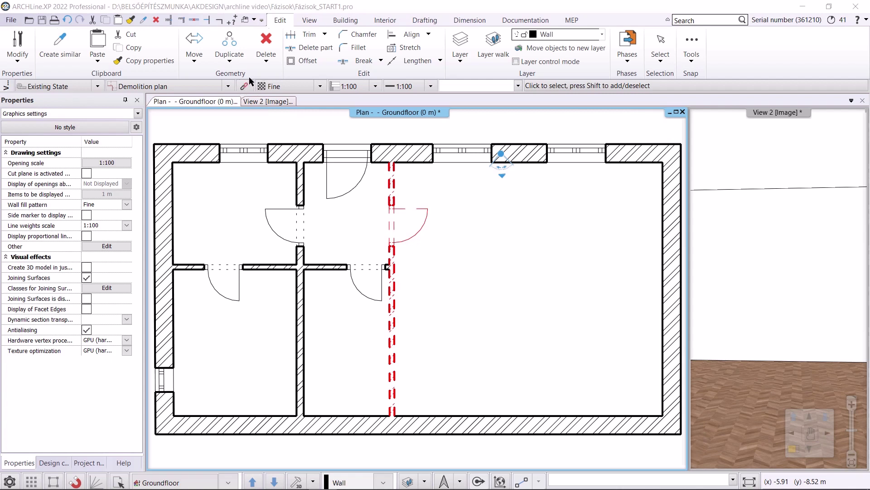
Inspect the graphic override settings for demolished elements in the Demolition plan filter
{"action": "left_click", "coordinate": [625, 63]}
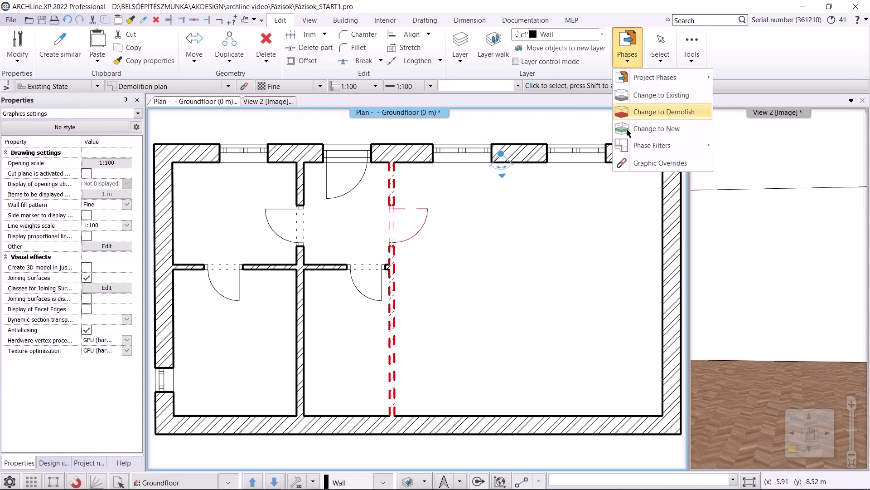
{"action": "left_click", "coordinate": [658, 164]}
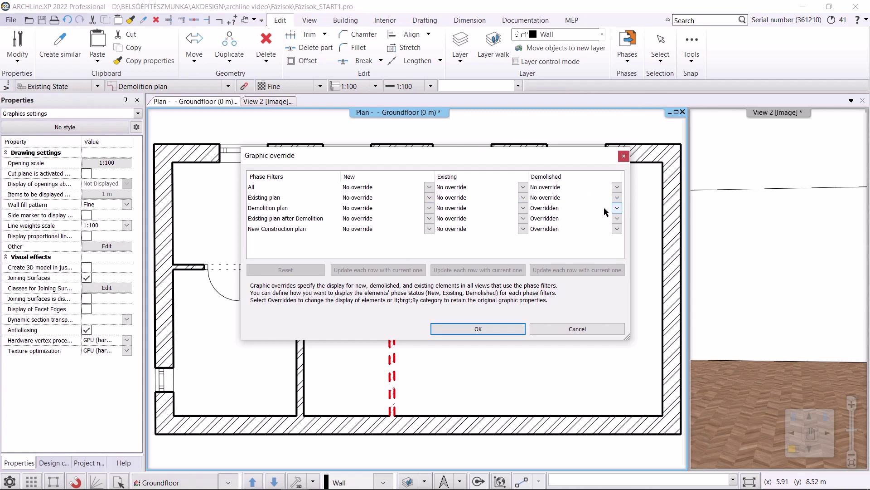
{"action": "left_click", "coordinate": [617, 208]}
{"action": "left_click", "coordinate": [585, 227]}
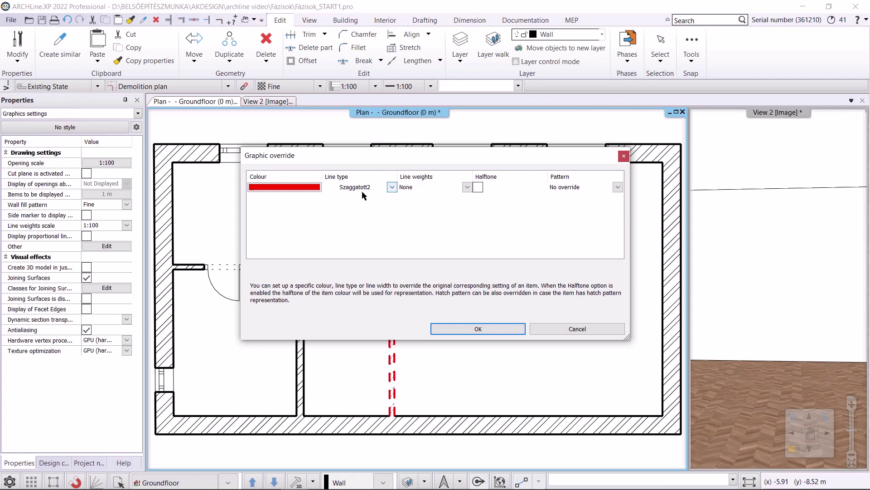
{"action": "left_click", "coordinate": [473, 330]}
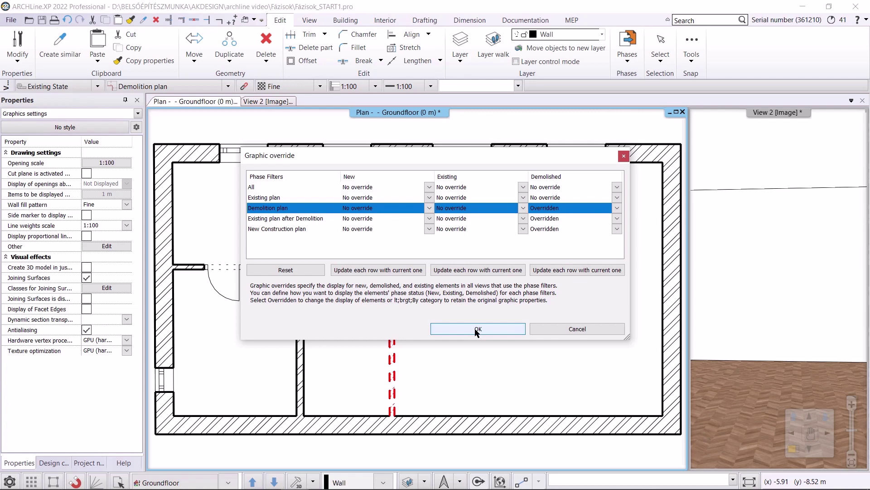
{"action": "left_click", "coordinate": [475, 330]}
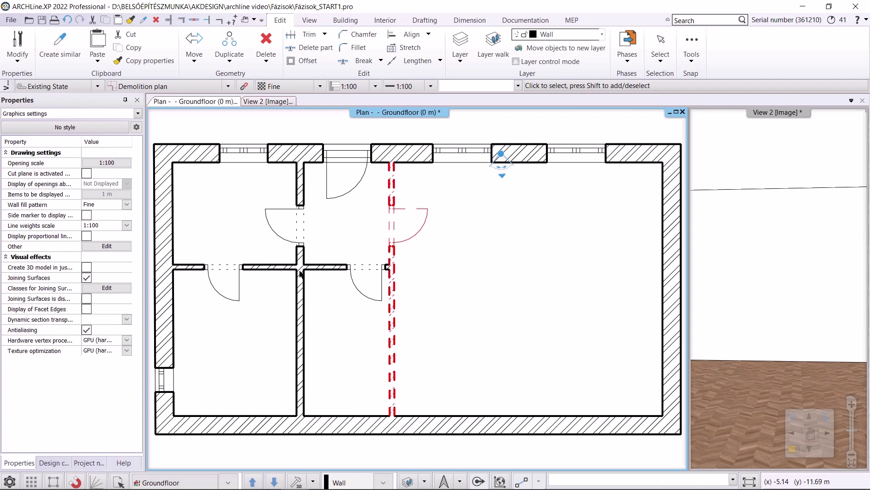
Try changing the whole horizontal interior wall to the Demolish phase, and undo that change
{"action": "right_click", "coordinate": [322, 272]}
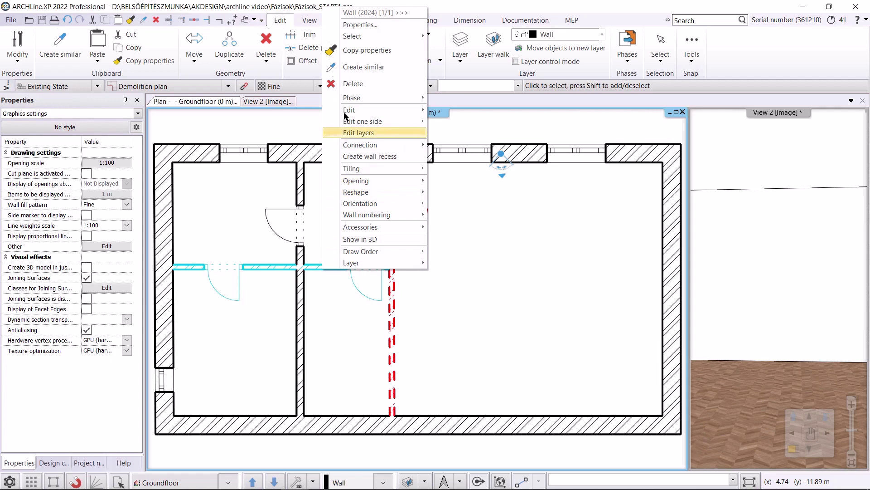
{"action": "mouse_move", "coordinate": [351, 99]}
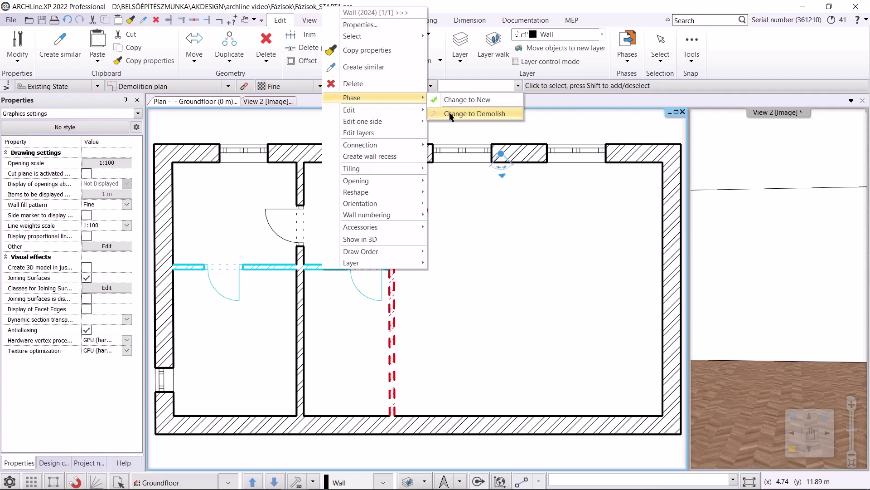
{"action": "left_click", "coordinate": [471, 114]}
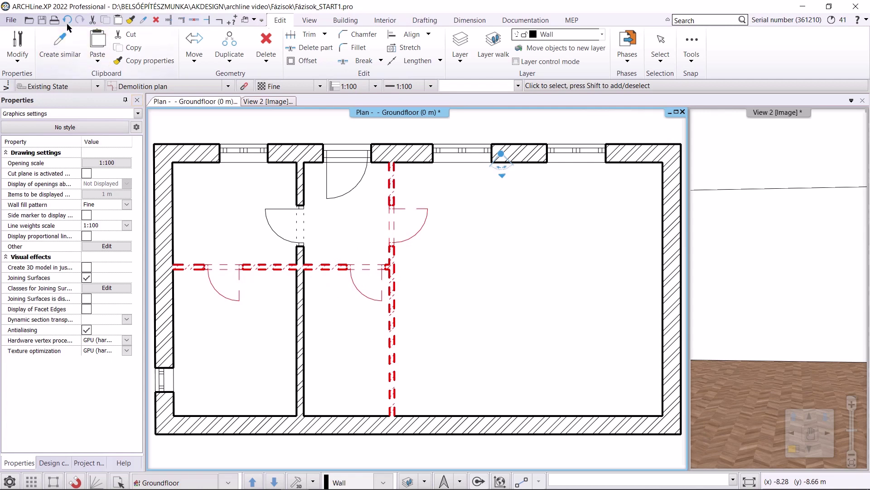
{"action": "key", "text": "ctrl+z"}
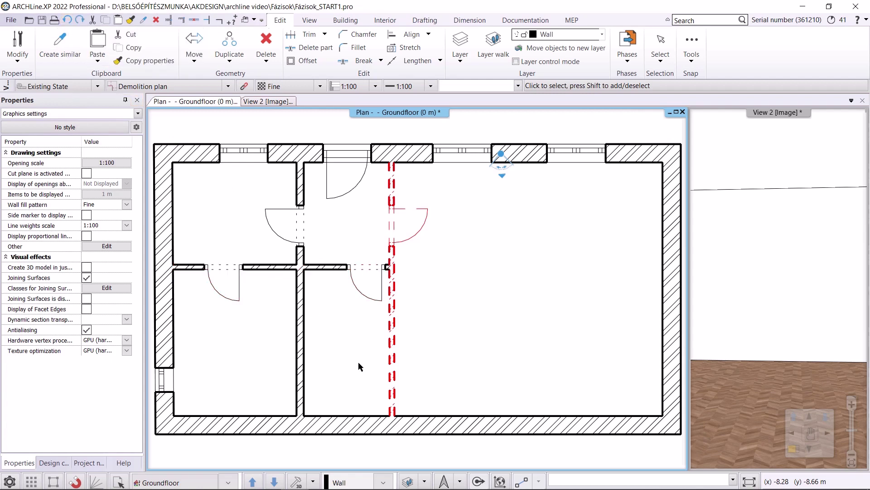
{"action": "left_click", "coordinate": [80, 20]}
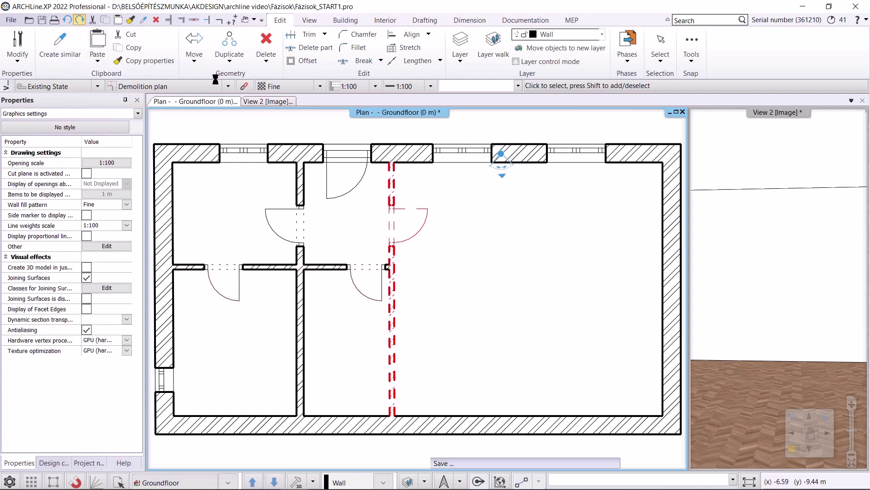
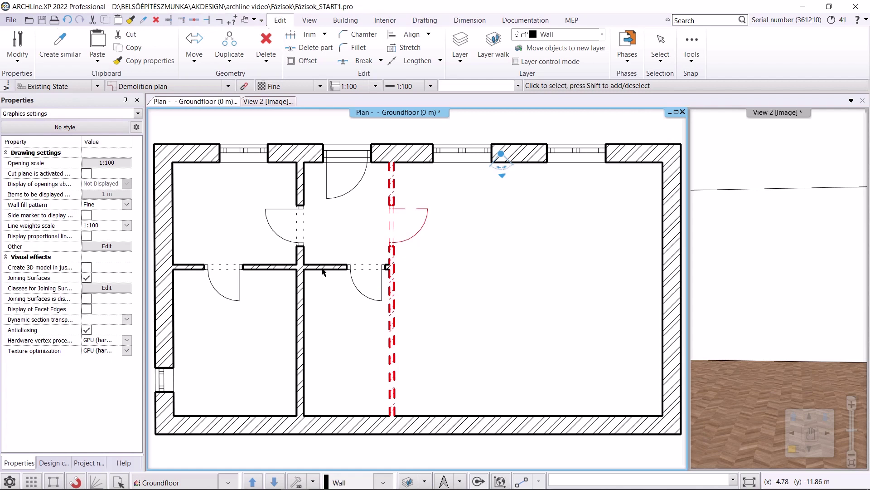
Cut the horizontal interior wall with the vertical wall that crosses it, using Cut with wall
{"action": "right_click", "coordinate": [324, 271]}
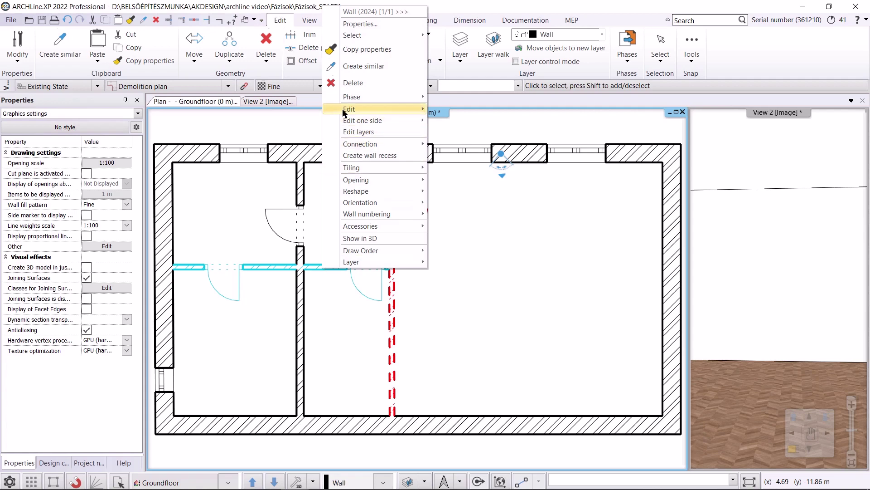
{"action": "mouse_move", "coordinate": [348, 111]}
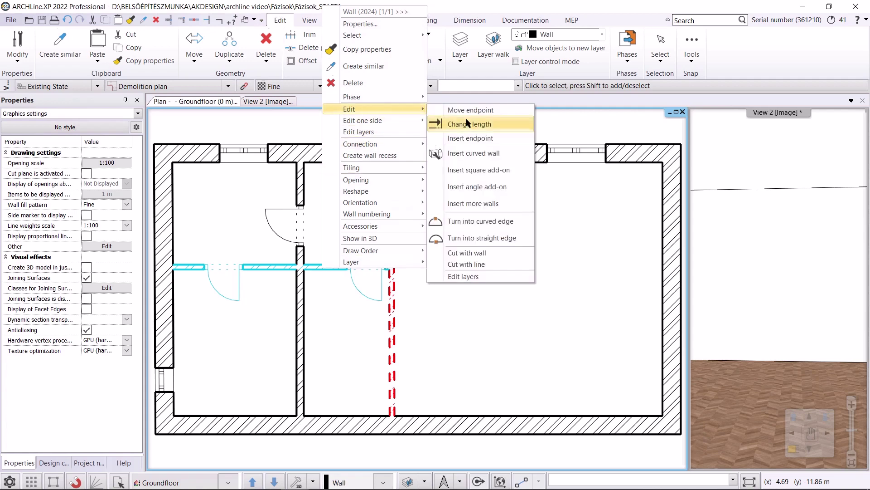
{"action": "left_click", "coordinate": [488, 255]}
{"action": "left_click", "coordinate": [392, 269]}
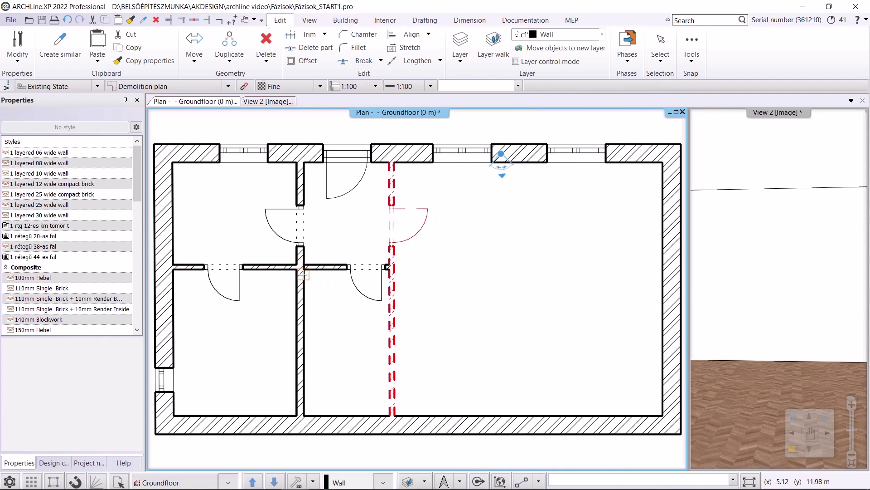
Change the bathroom's segment of the split horizontal wall to the Demolish phase
{"action": "left_click", "coordinate": [626, 50]}
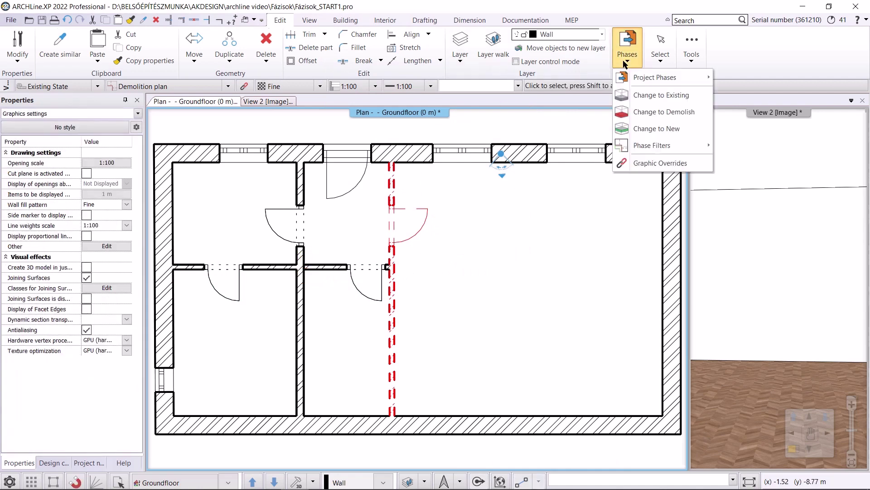
{"action": "left_click", "coordinate": [638, 113]}
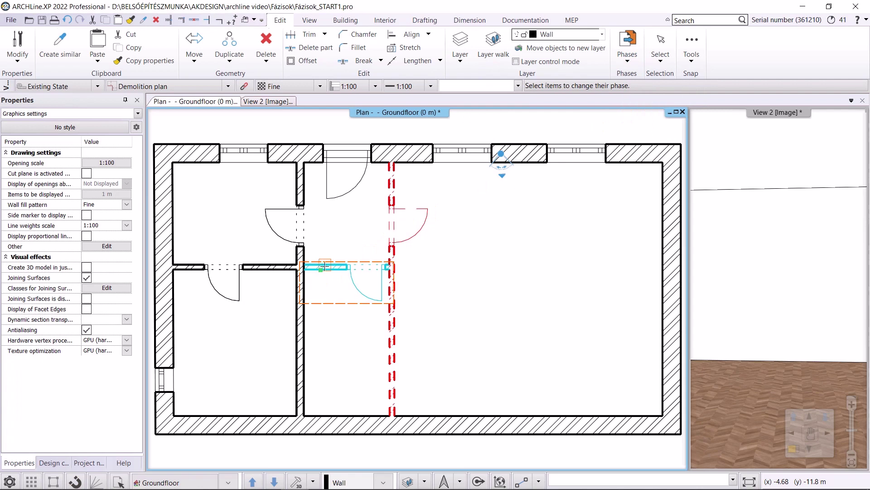
{"action": "left_click", "coordinate": [325, 267]}
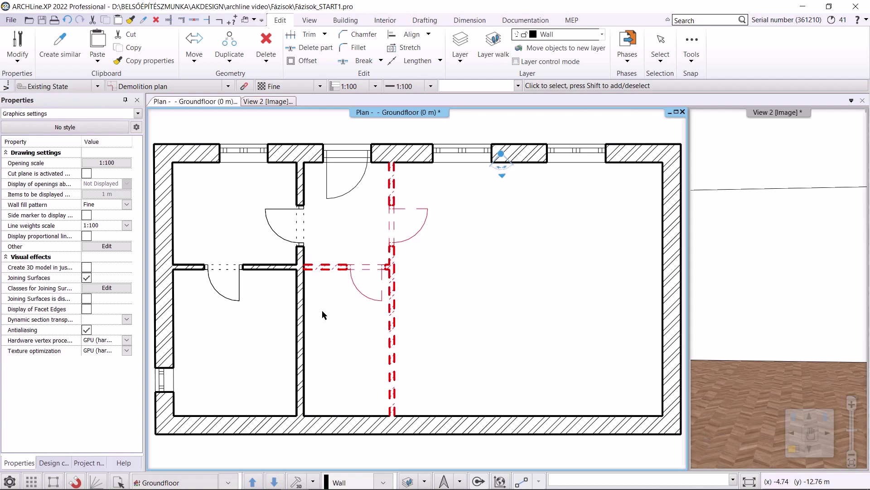
Cut the vertical wall between kitchen and bathroom with a perpendicular line about midway along its lower stretch
{"action": "right_click", "coordinate": [303, 324]}
{"action": "mouse_move", "coordinate": [356, 168]}
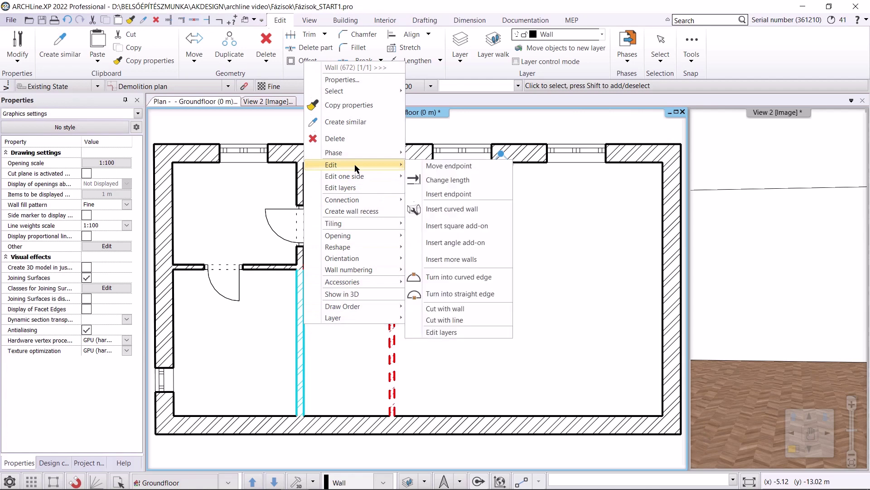
{"action": "left_click", "coordinate": [446, 319]}
{"action": "scroll", "coordinate": [317, 317], "scroll_direction": "up", "scroll_amount": 5}
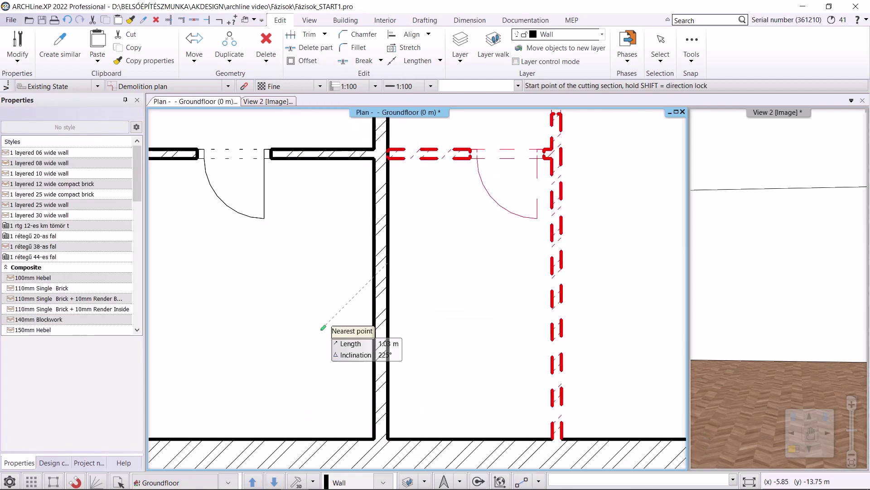
{"action": "left_click", "coordinate": [384, 295]}
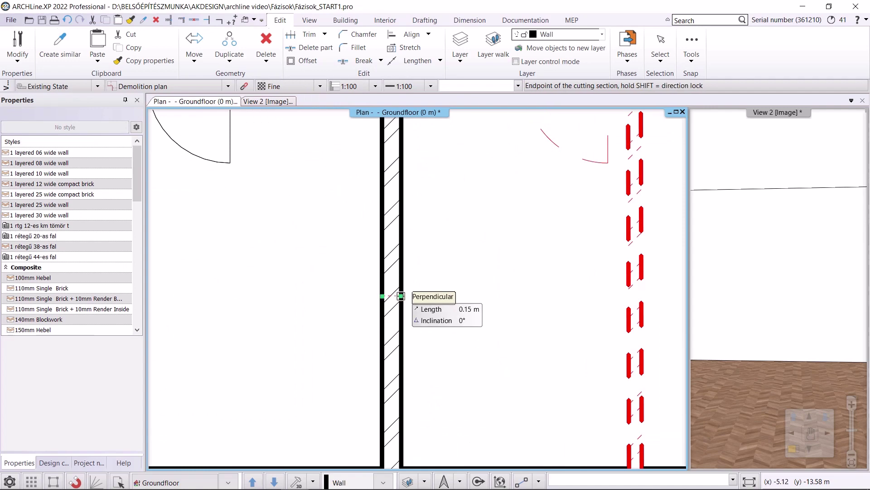
{"action": "left_click", "coordinate": [401, 296]}
{"action": "scroll", "coordinate": [408, 297], "scroll_direction": "down", "scroll_amount": 4}
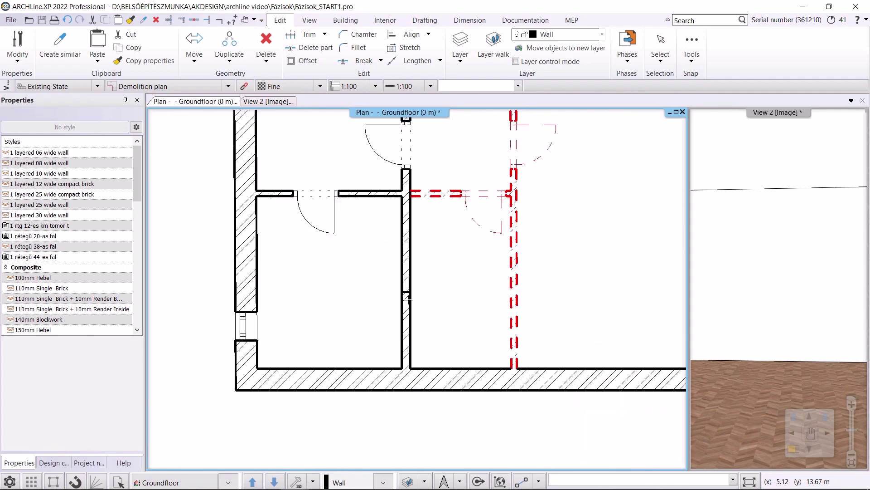
{"action": "scroll", "coordinate": [408, 300], "scroll_direction": "down", "scroll_amount": 2}
{"action": "key", "text": "Escape"}
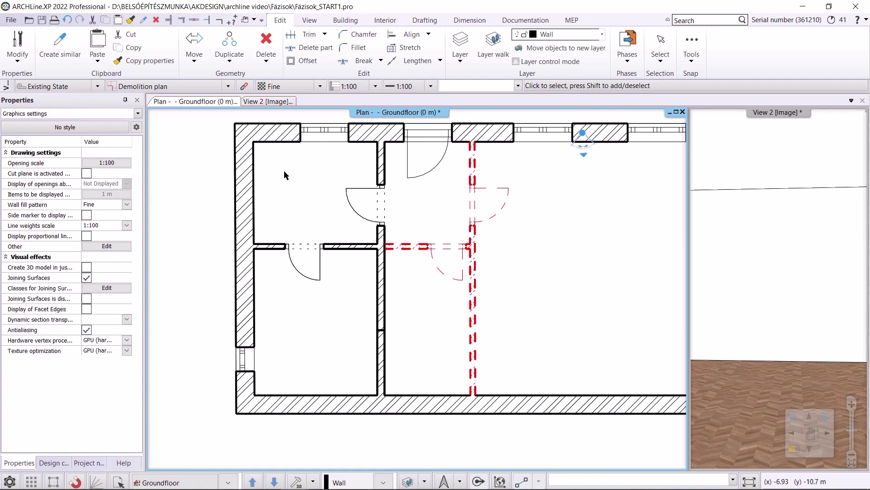
Join the two segments of the split vertical wall between kitchen and bathroom so the cut line is not drawn
{"action": "left_click", "coordinate": [167, 19]}
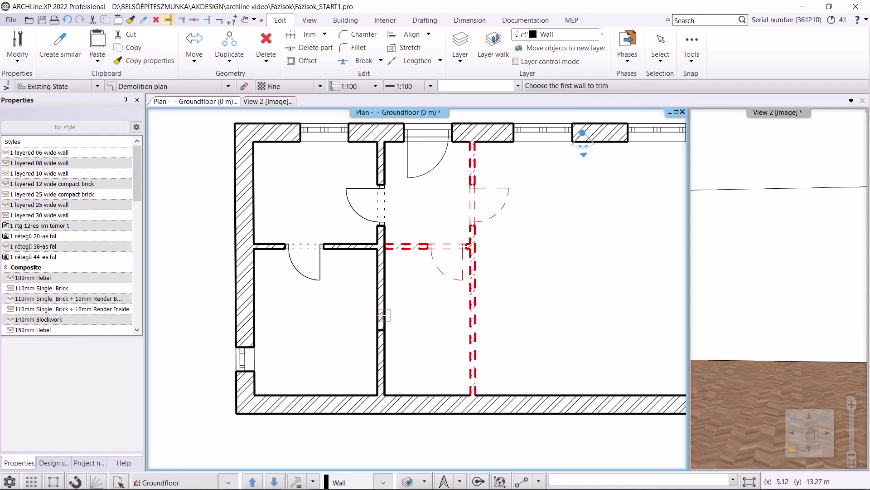
{"action": "left_click", "coordinate": [384, 315]}
{"action": "left_click", "coordinate": [383, 345]}
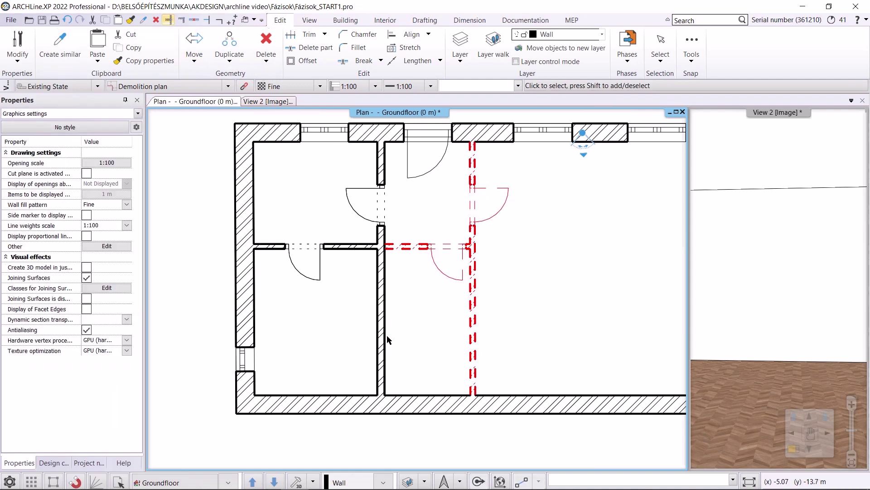
Try changing the lower segment of the split vertical wall between kitchen and bathroom to the Demolish phase, and undo that change
{"action": "left_click", "coordinate": [386, 333]}
{"action": "left_click", "coordinate": [382, 352]}
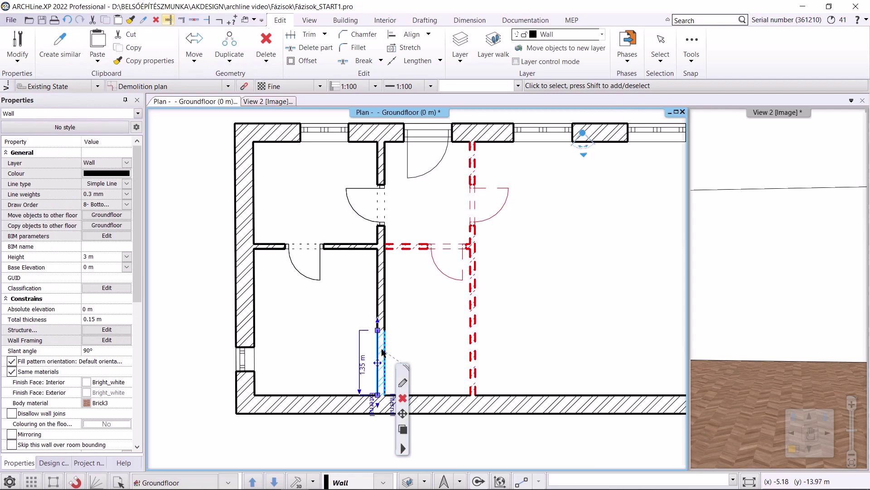
{"action": "left_click", "coordinate": [633, 63]}
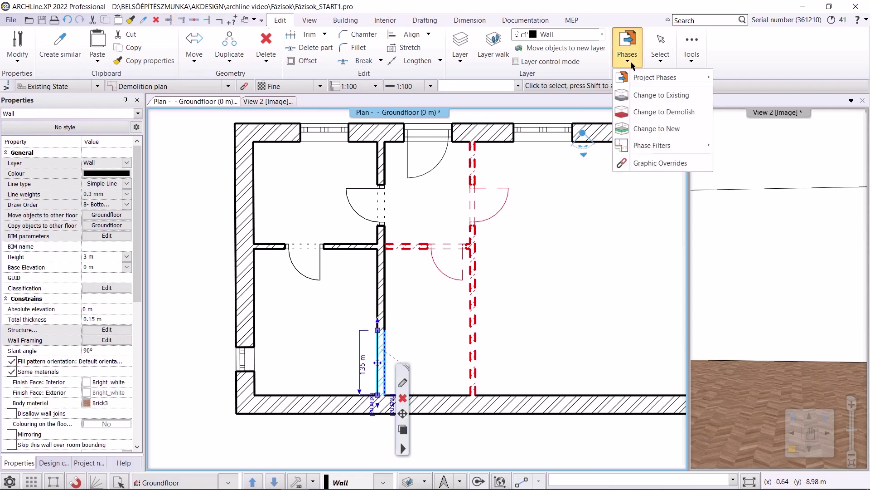
{"action": "left_click", "coordinate": [650, 112]}
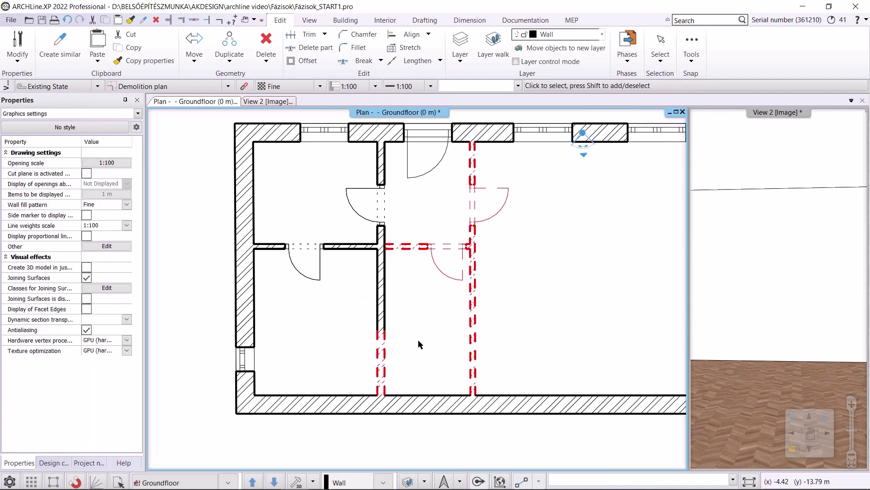
{"action": "left_click", "coordinate": [68, 20]}
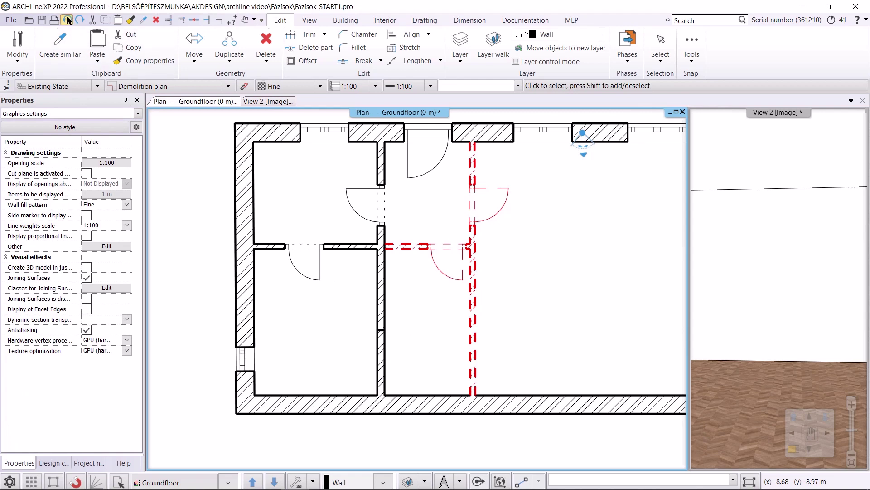
Change the two outermost windows and the entrance door in the upper exterior wall, plus the upper-left room's door to the hall, to Demolish
{"action": "scroll", "coordinate": [522, 254], "scroll_direction": "down", "scroll_amount": 1}
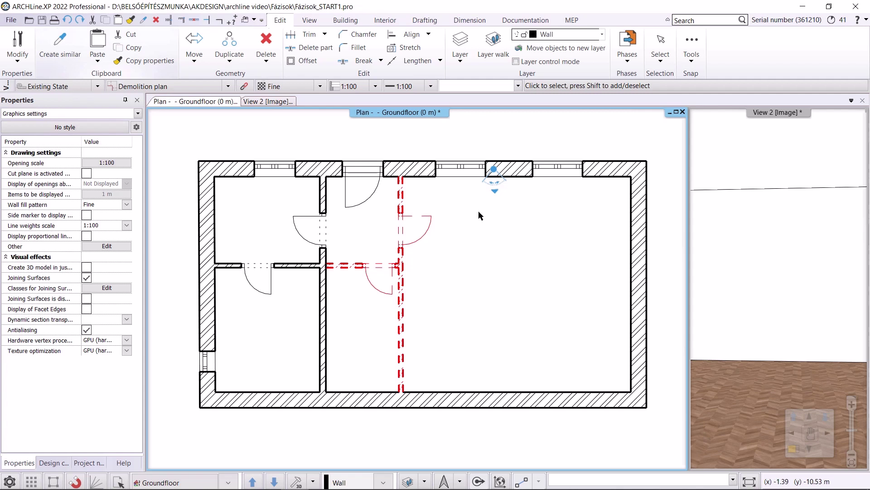
{"action": "left_click", "coordinate": [627, 45]}
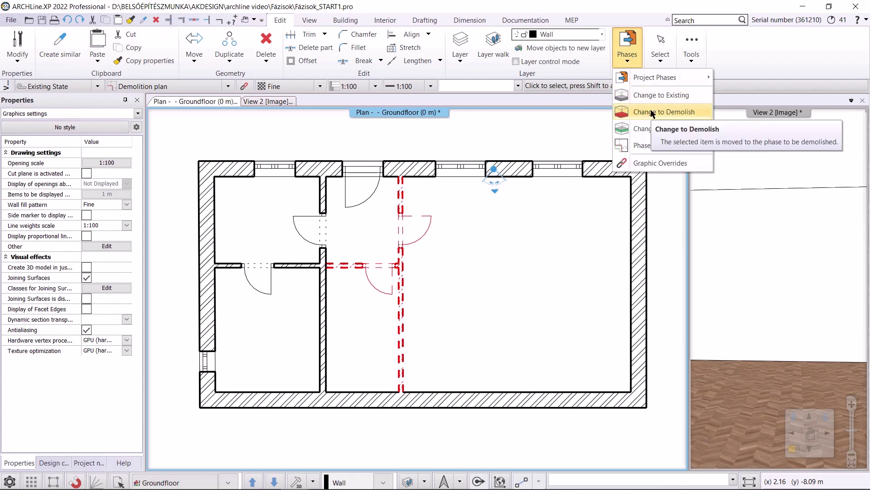
{"action": "left_click", "coordinate": [652, 114]}
{"action": "left_click", "coordinate": [558, 168]}
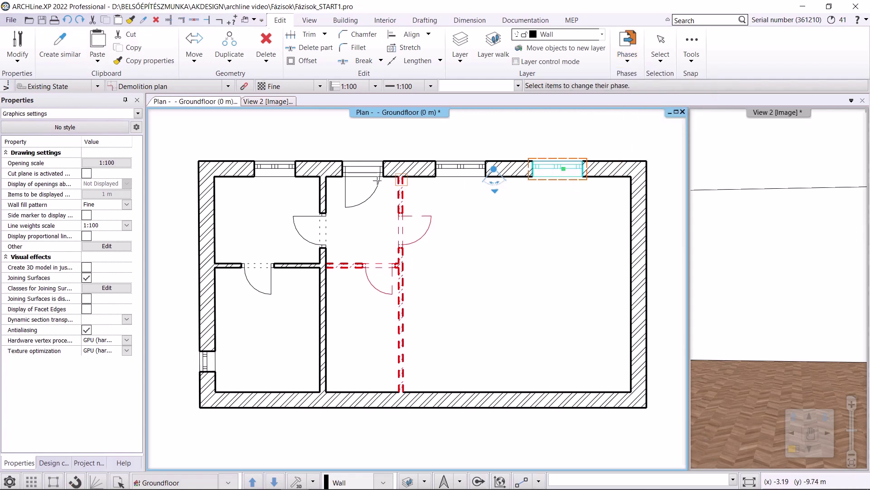
{"action": "left_click", "coordinate": [364, 192]}
{"action": "left_click", "coordinate": [277, 168]}
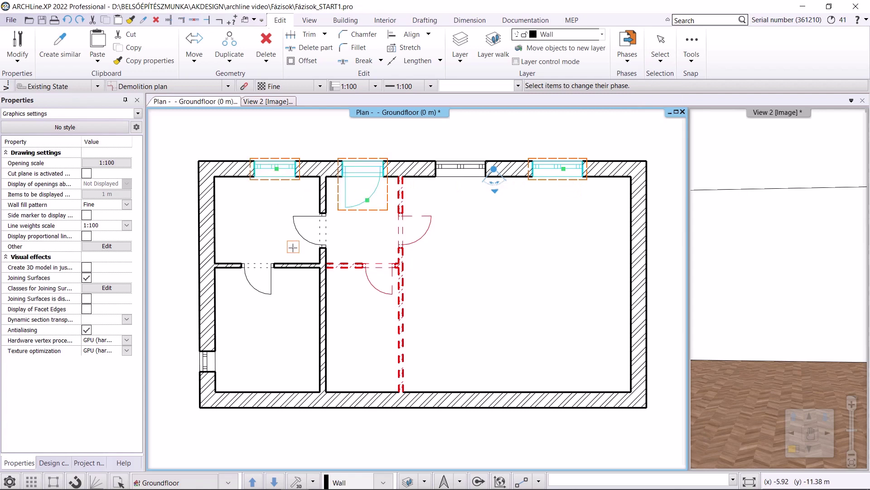
{"action": "left_click", "coordinate": [302, 237]}
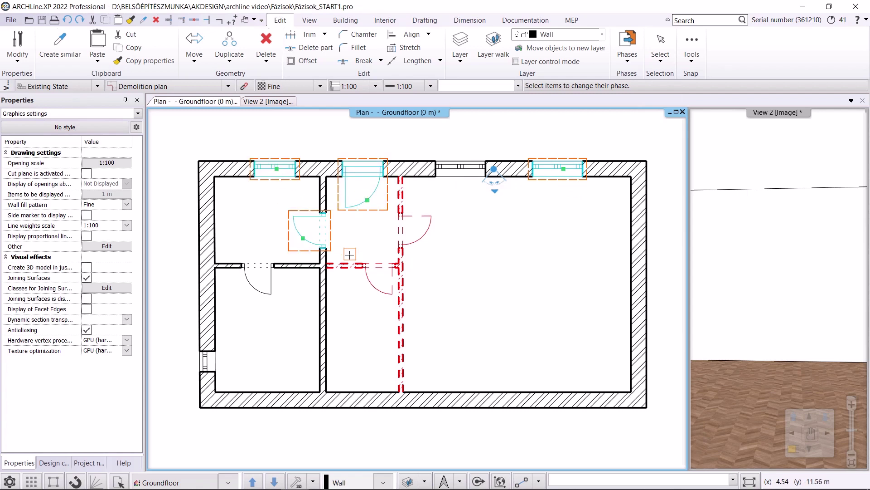
{"action": "right_click", "coordinate": [349, 255]}
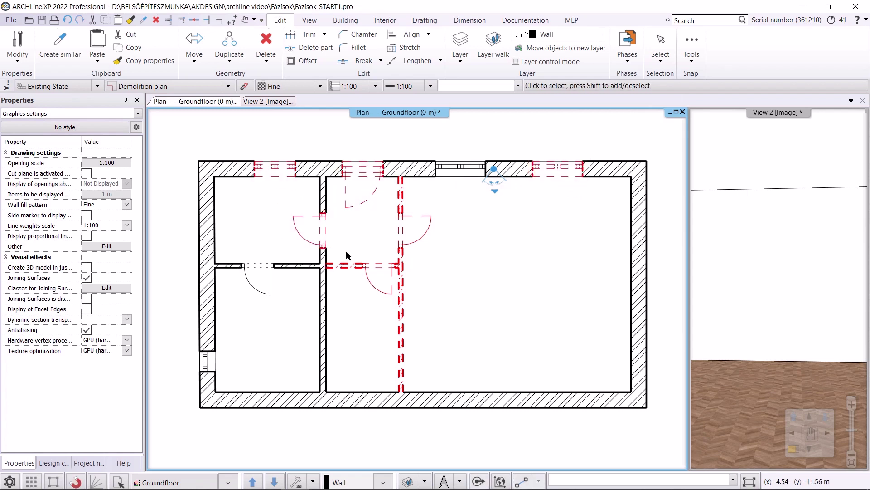
Examine the demolished elements in the 3D image view from the saved camera View_01, and return to the ground floor plan
{"action": "left_click", "coordinate": [259, 103]}
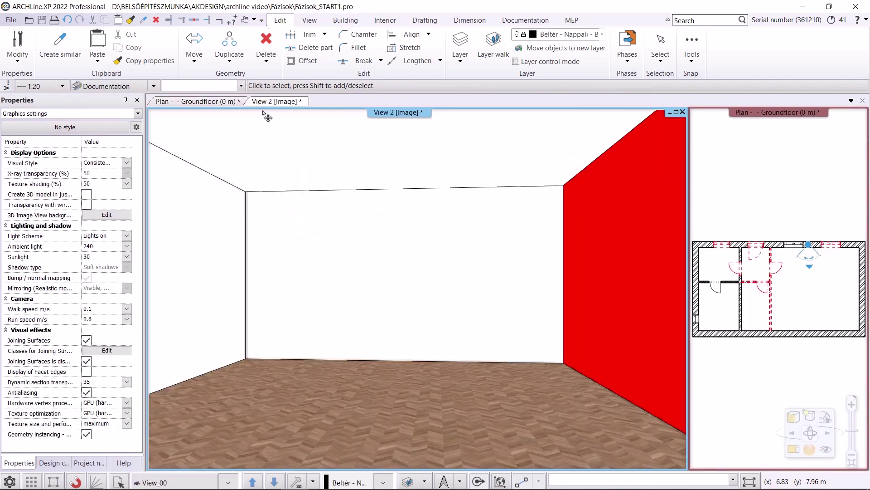
{"action": "left_click", "coordinate": [228, 482]}
{"action": "left_click", "coordinate": [188, 459]}
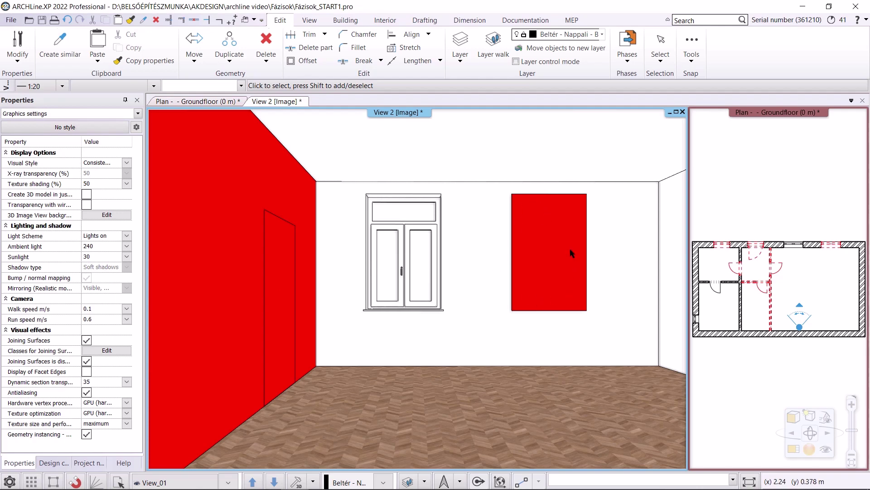
{"action": "left_click", "coordinate": [197, 101]}
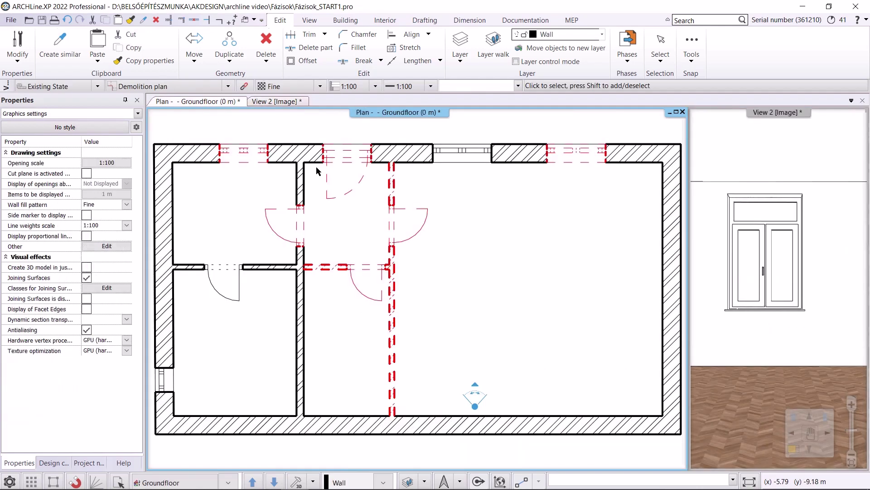
Set the plan's phase filter to Existing plan after Demolition, and examine the emptied openings in the 3D image view
{"action": "left_click", "coordinate": [202, 89]}
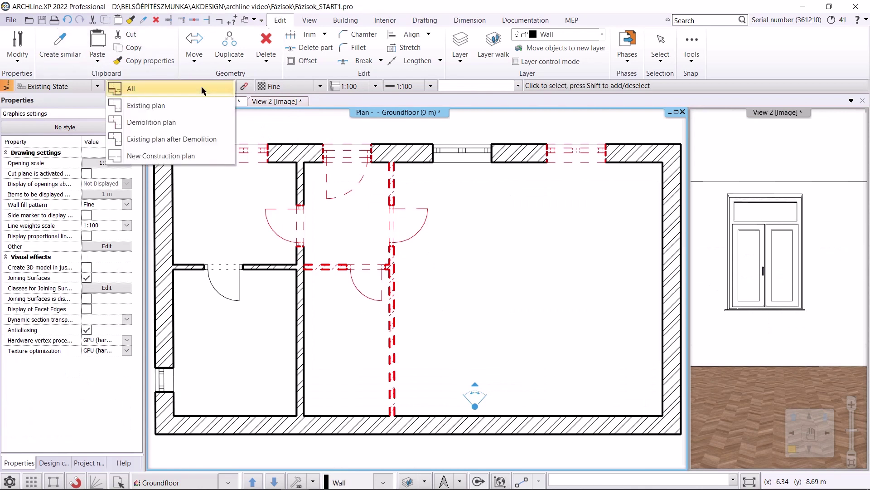
{"action": "left_click", "coordinate": [191, 139]}
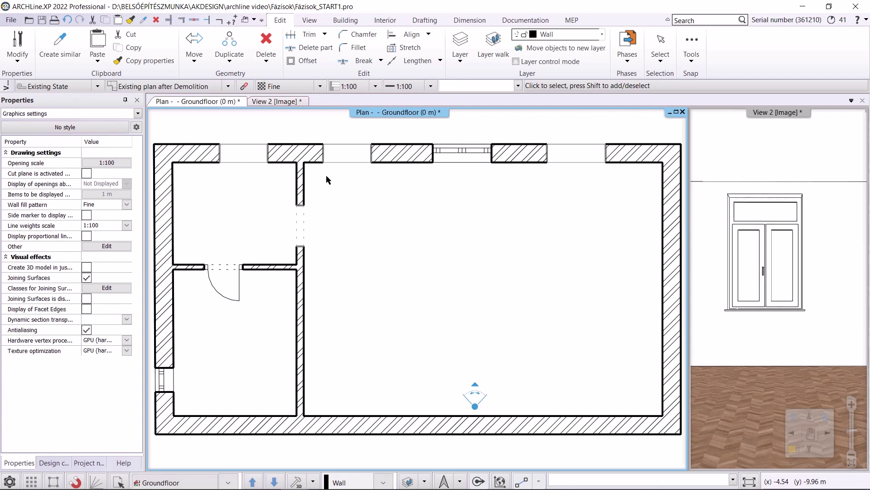
{"action": "left_click", "coordinate": [274, 101]}
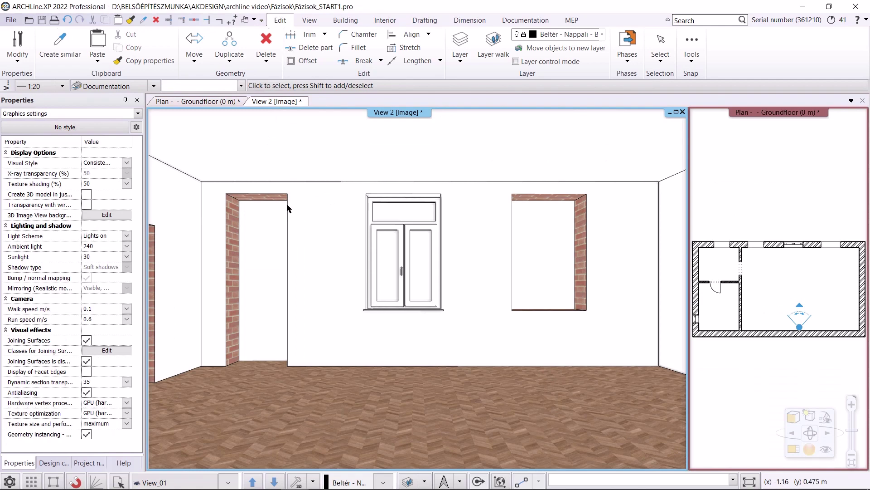
{"action": "left_click", "coordinate": [217, 101]}
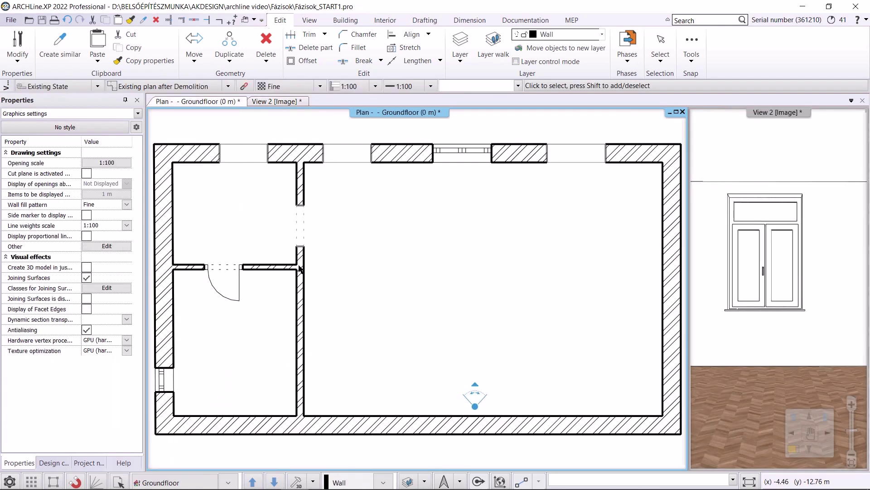
Set the phase filter to New Construction plan, with New Construction as the active phase
{"action": "left_click", "coordinate": [180, 89]}
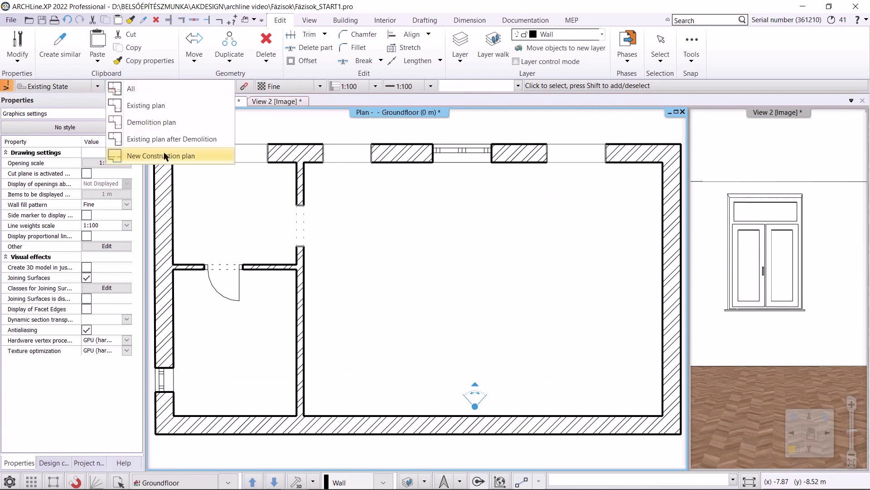
{"action": "left_click", "coordinate": [149, 157]}
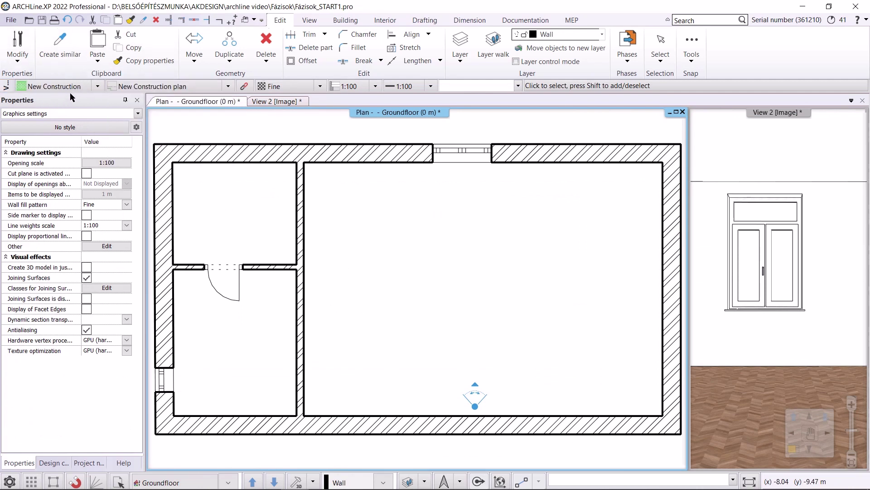
{"action": "left_click", "coordinate": [98, 86]}
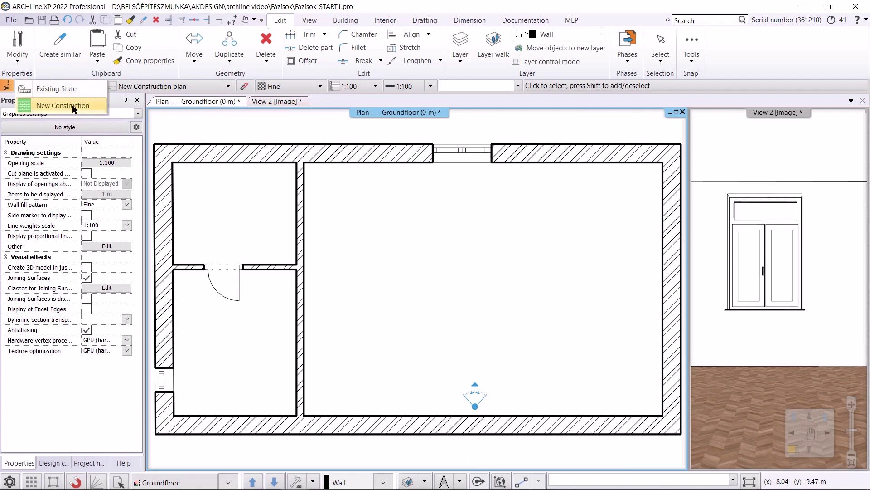
{"action": "left_click", "coordinate": [71, 104]}
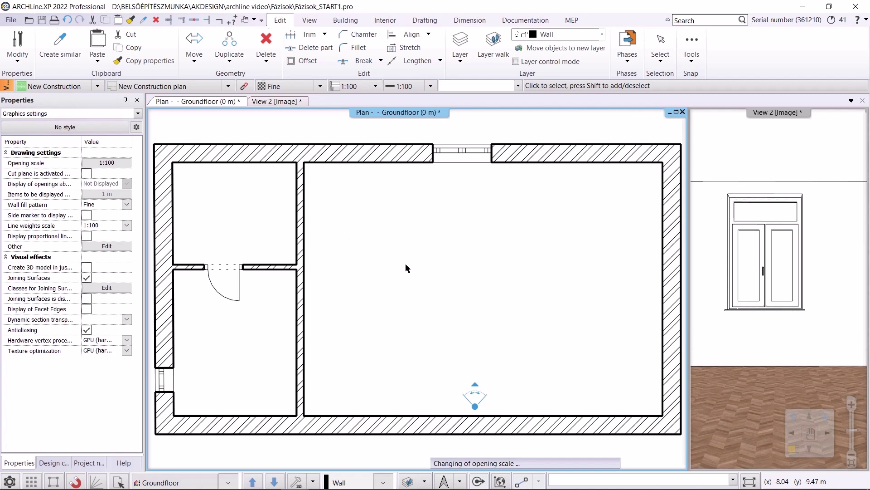
{"action": "left_click", "coordinate": [225, 86]}
{"action": "left_click", "coordinate": [200, 156]}
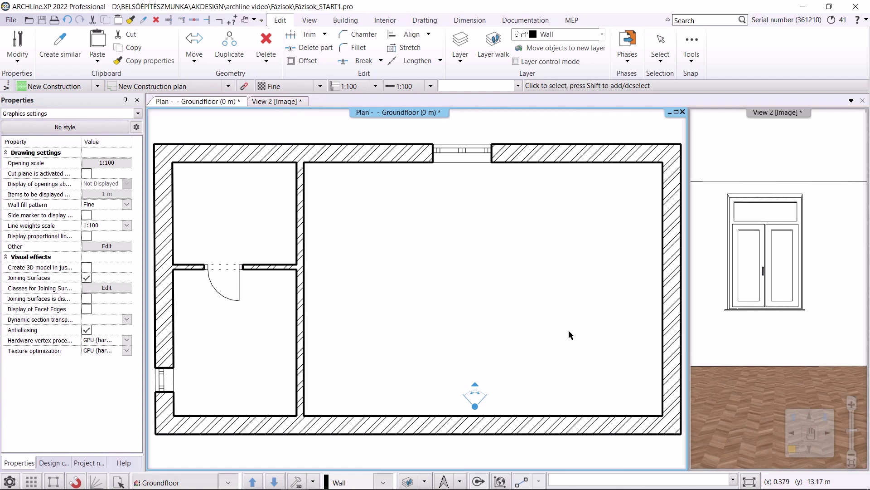
Draw a vertical wall about 5.26 m long across the large room between the exterior walls, similar to the existing vertical interior wall
{"action": "right_click", "coordinate": [300, 295]}
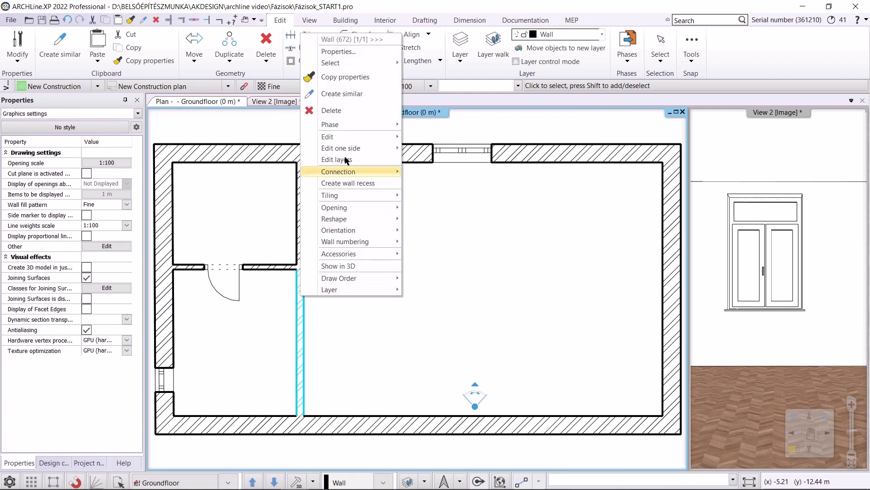
{"action": "left_click", "coordinate": [342, 93]}
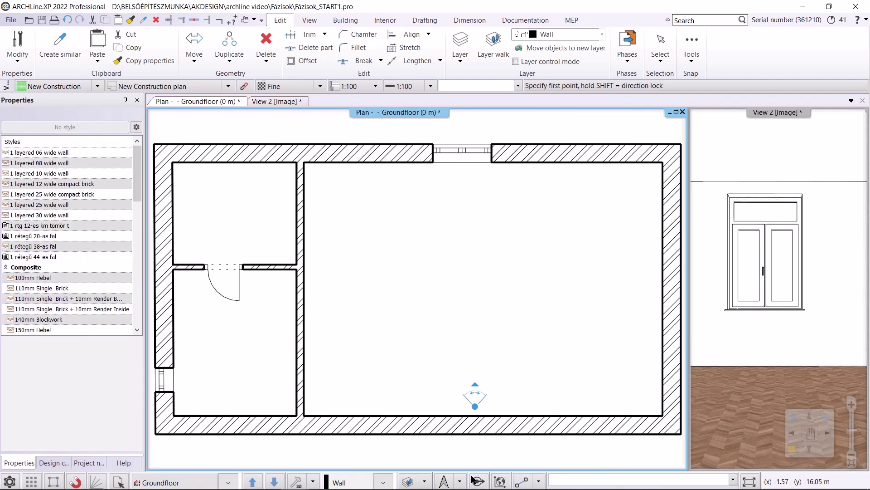
{"action": "left_click", "coordinate": [474, 480]}
{"action": "left_click", "coordinate": [663, 415]}
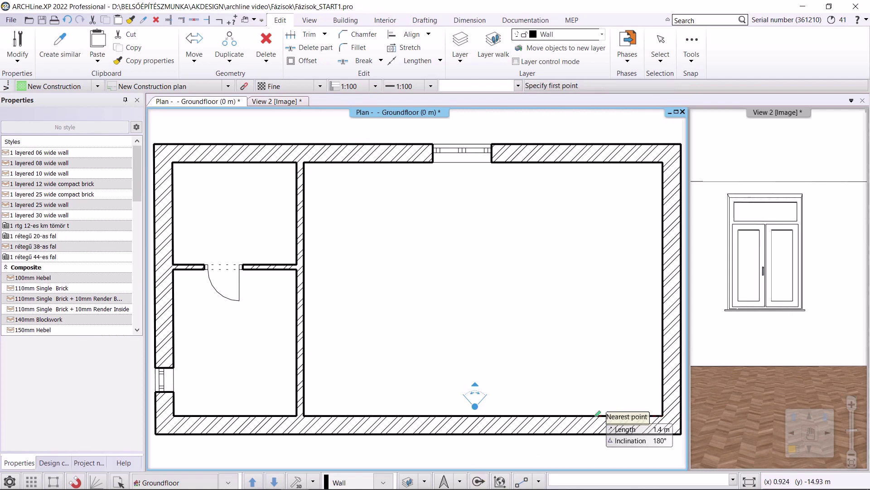
{"action": "left_click", "coordinate": [519, 414]}
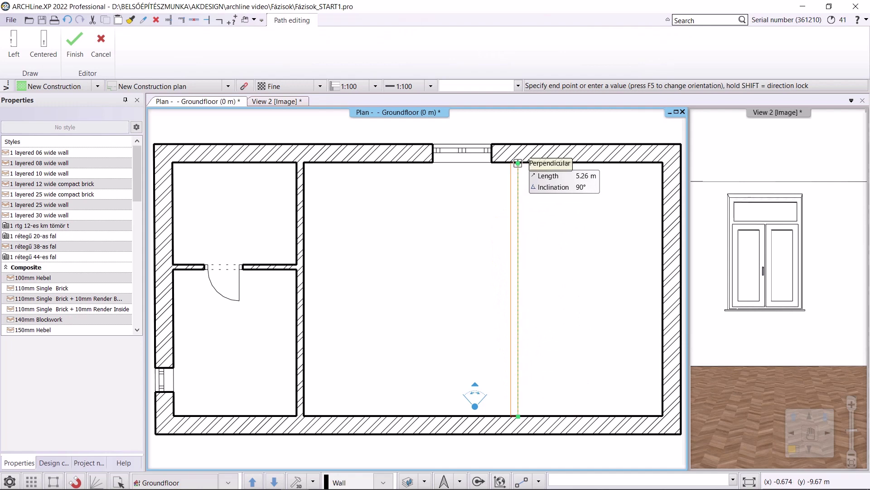
{"action": "left_click", "coordinate": [518, 163]}
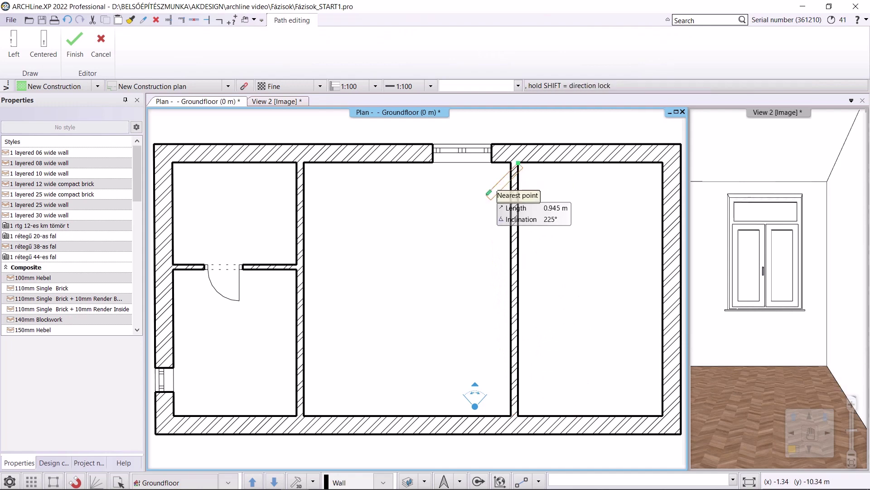
{"action": "key", "text": "Escape"}
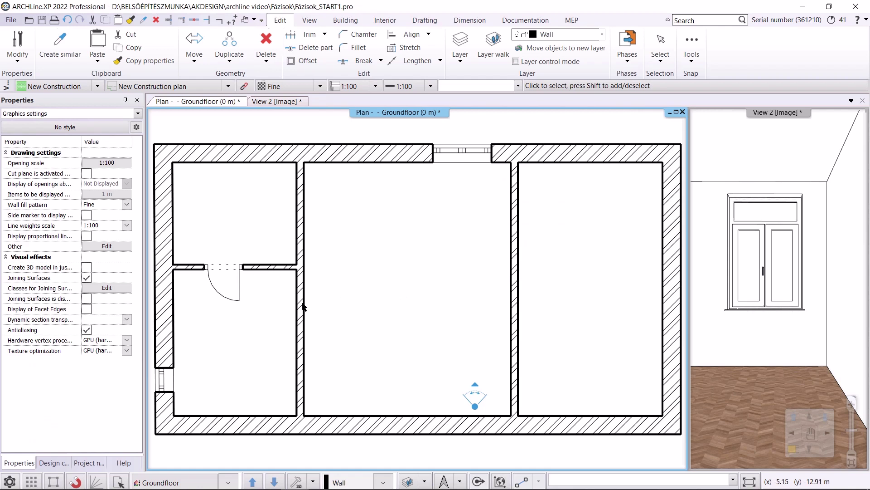
Draw an L-shaped partition like the thin interior wall, 1.65 m down from beside the door, then across to the vertical interior wall
{"action": "right_click", "coordinate": [269, 272]}
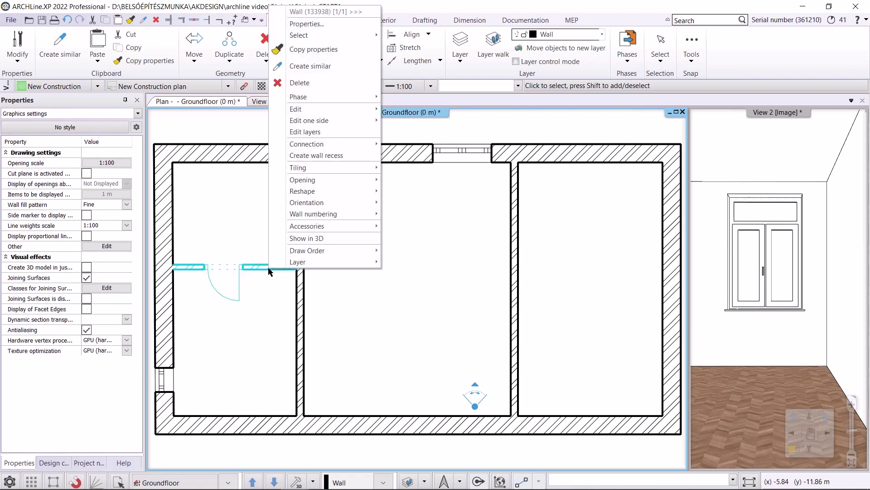
{"action": "left_click", "coordinate": [331, 67]}
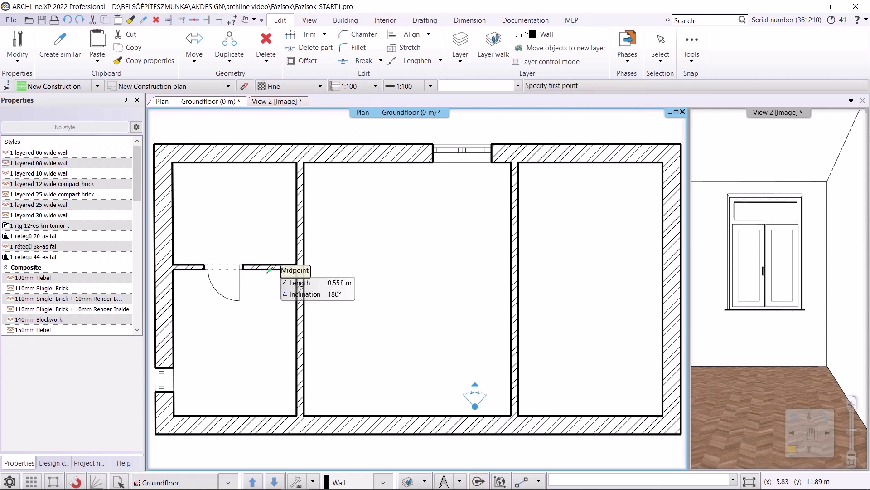
{"action": "left_click", "coordinate": [249, 269]}
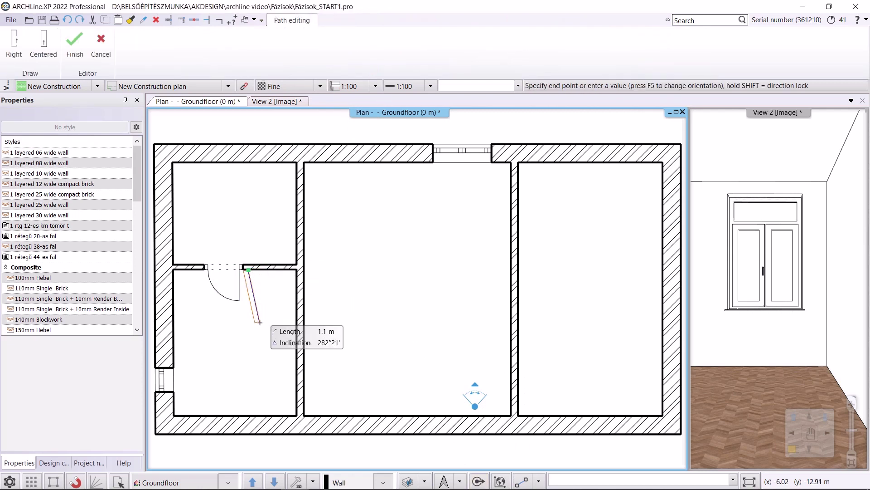
{"action": "type", "text": "1"}
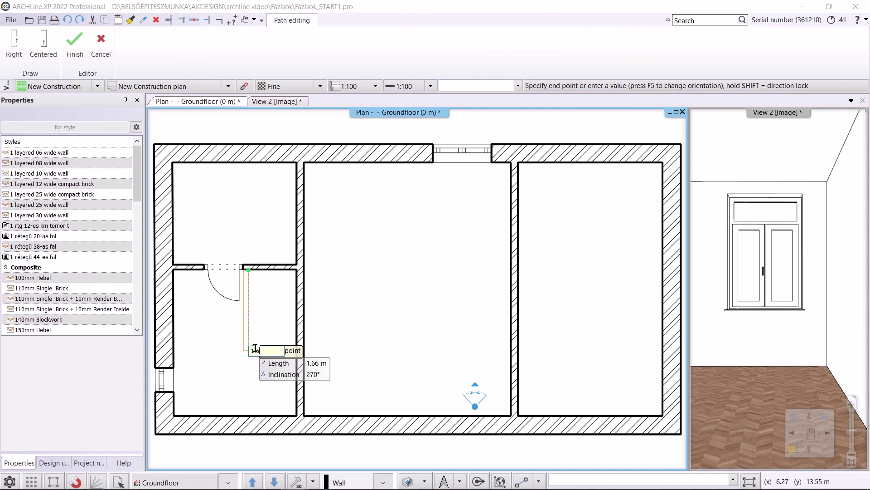
{"action": "type", "text": ".65"}
{"action": "key", "text": "Return"}
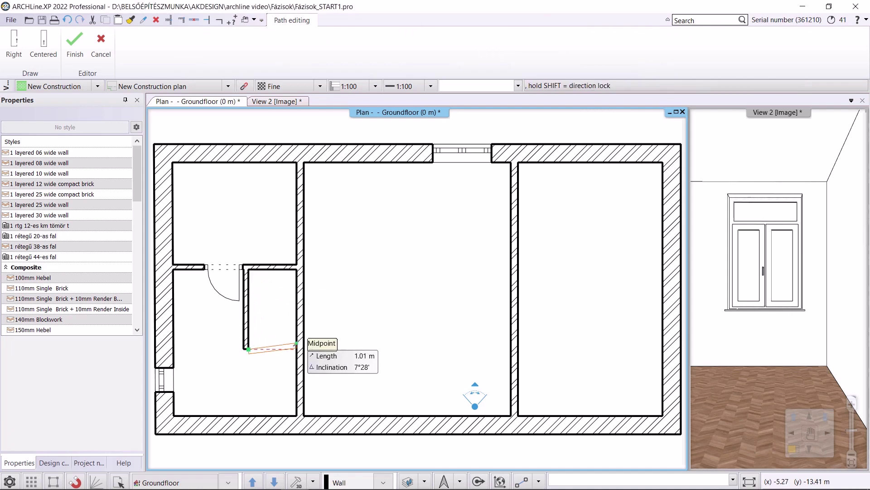
{"action": "left_click", "coordinate": [297, 350]}
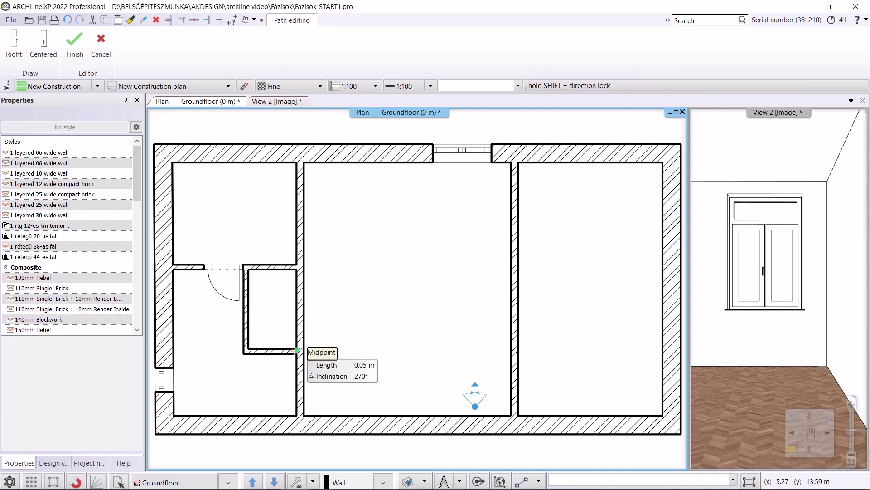
{"action": "key", "text": "Escape"}
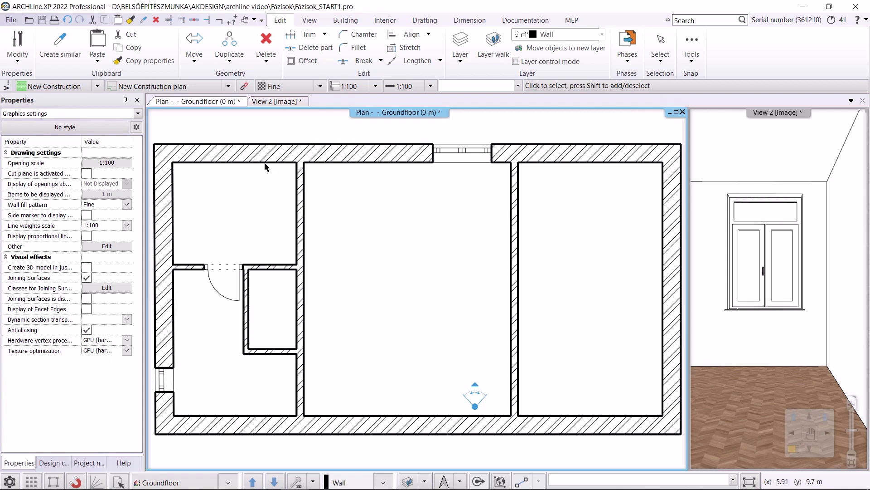
Set the plan's phase filter to All
{"action": "left_click", "coordinate": [228, 86]}
{"action": "left_click", "coordinate": [137, 86]}
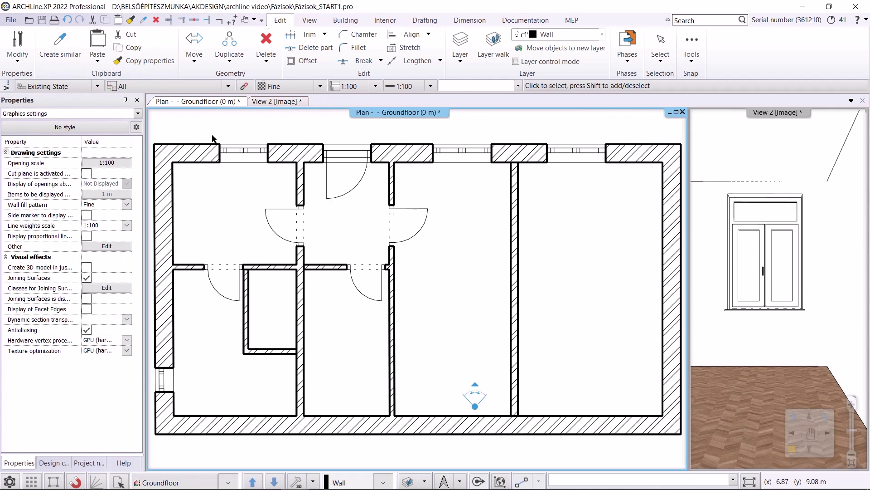
{"action": "left_click", "coordinate": [347, 188]}
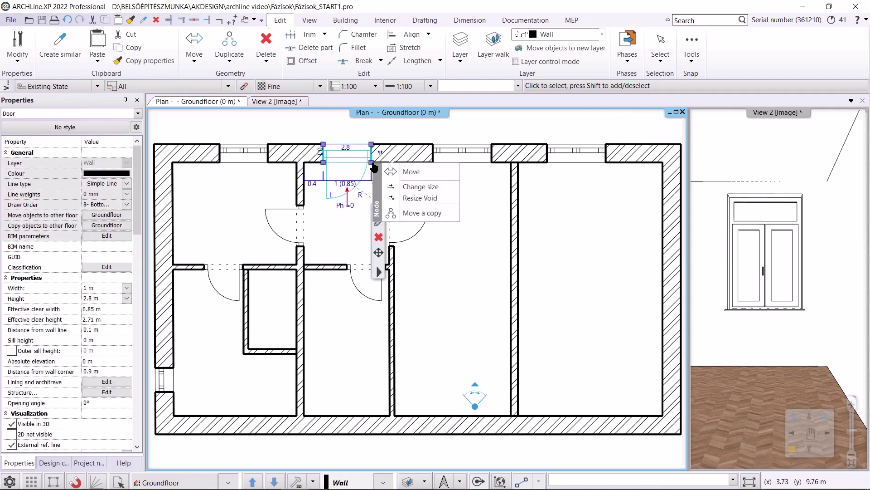
{"action": "mouse_move", "coordinate": [393, 172]}
{"action": "left_click", "coordinate": [414, 211]}
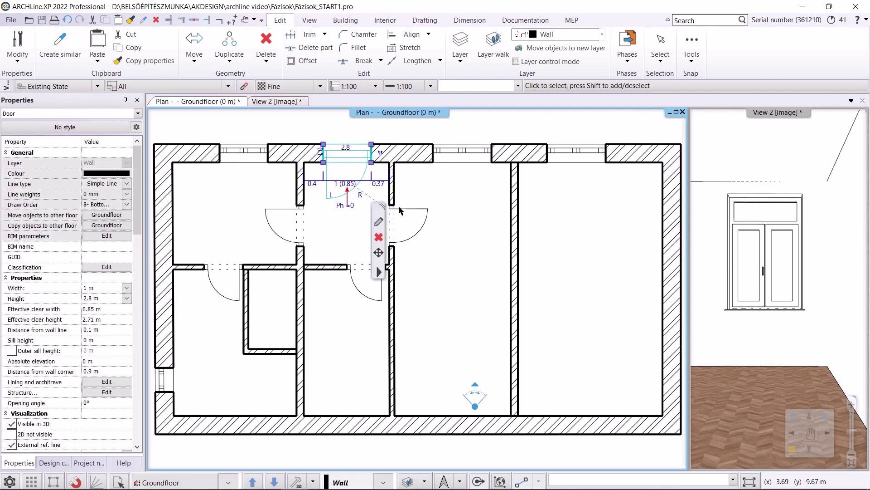
{"action": "left_click", "coordinate": [235, 162]}
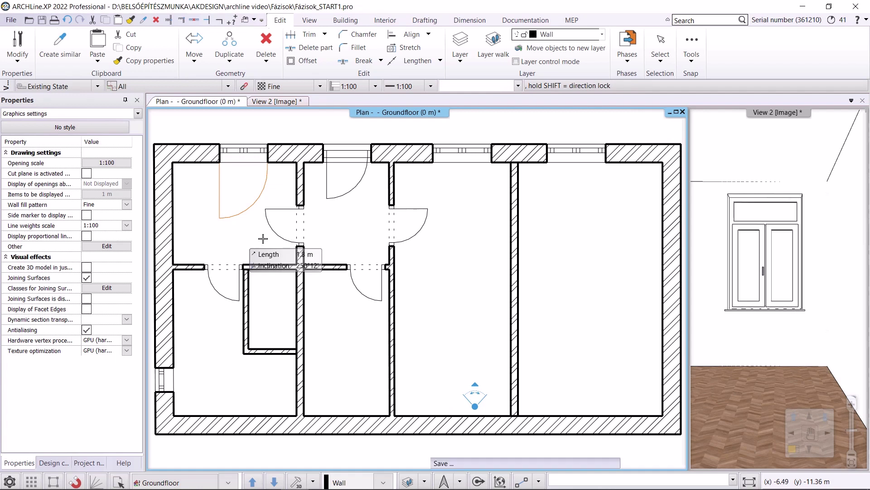
{"action": "key", "text": "Escape"}
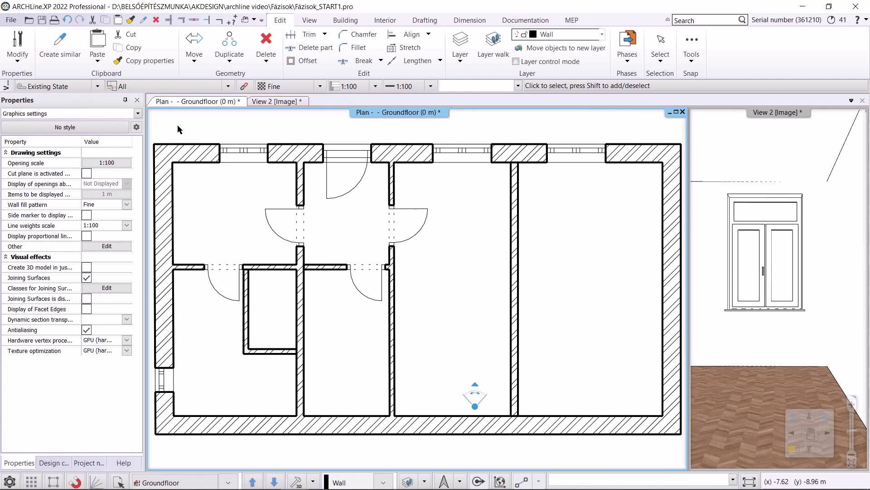
Make New Construction the active phase and copy the entrance door onto the window opening of the upper-left room, swinging inward
{"action": "left_click", "coordinate": [98, 87]}
{"action": "left_click", "coordinate": [66, 107]}
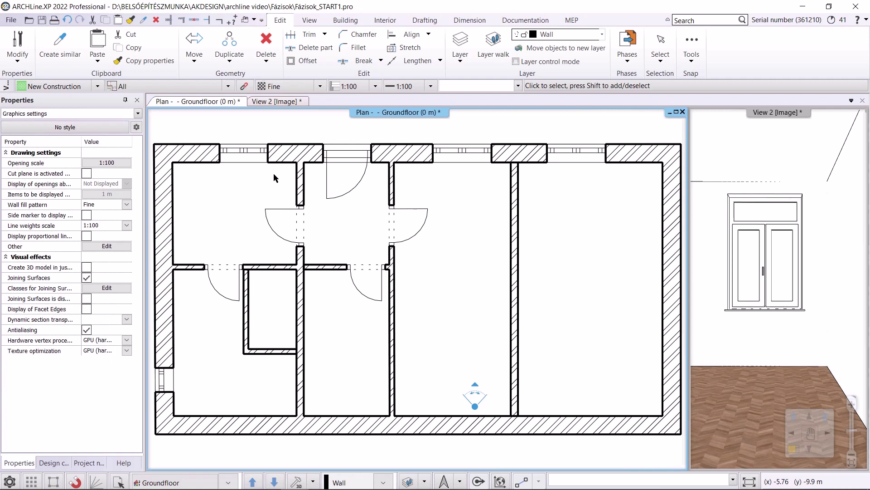
{"action": "left_click", "coordinate": [366, 176]}
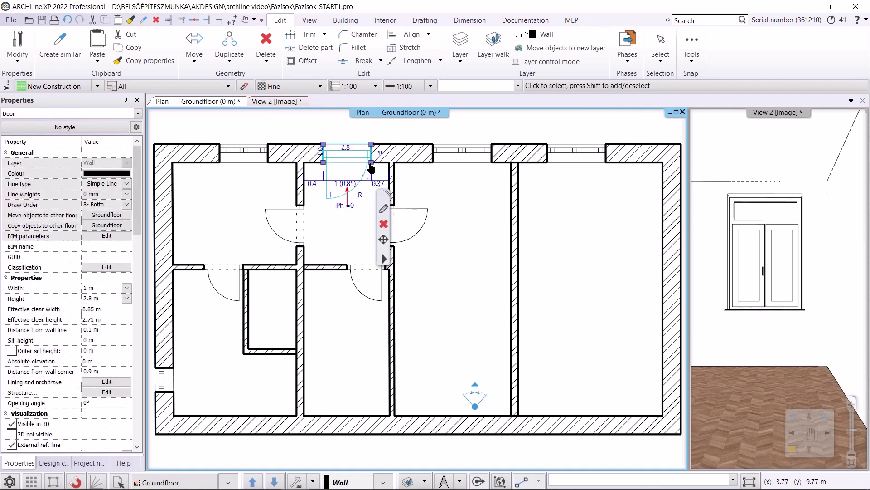
{"action": "left_click", "coordinate": [372, 163]}
{"action": "left_click", "coordinate": [396, 213]}
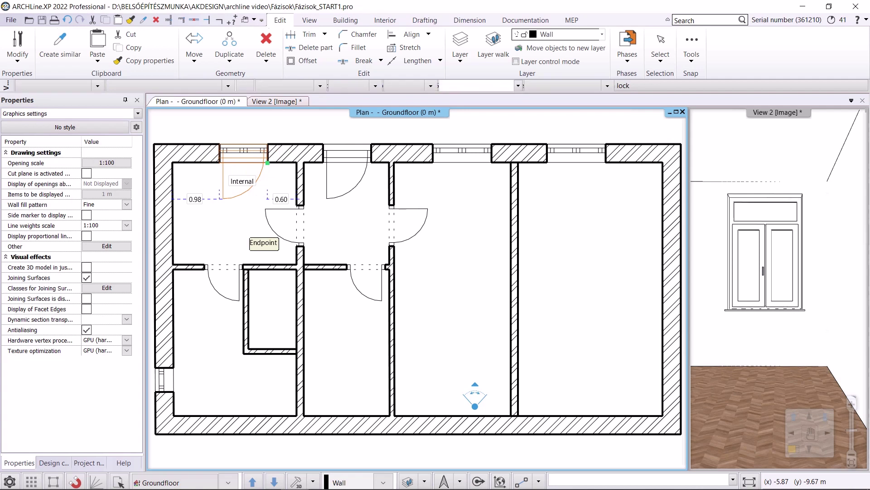
{"action": "left_click", "coordinate": [267, 162]}
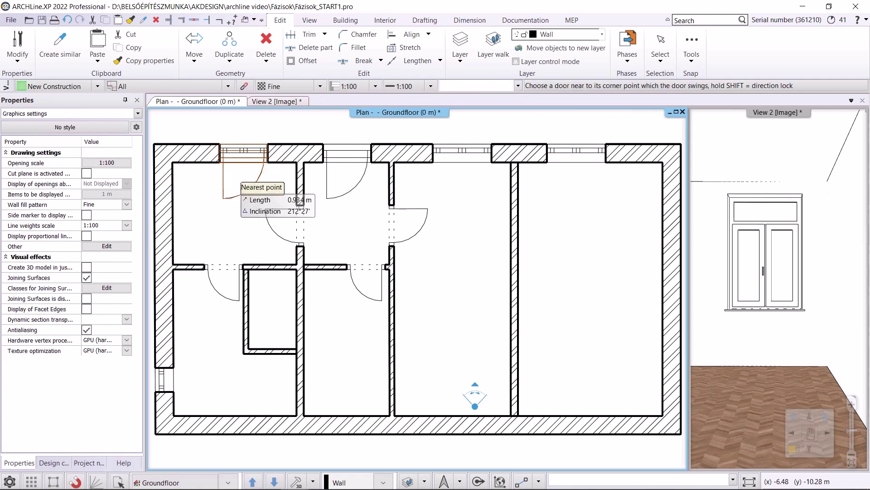
{"action": "left_click", "coordinate": [226, 186]}
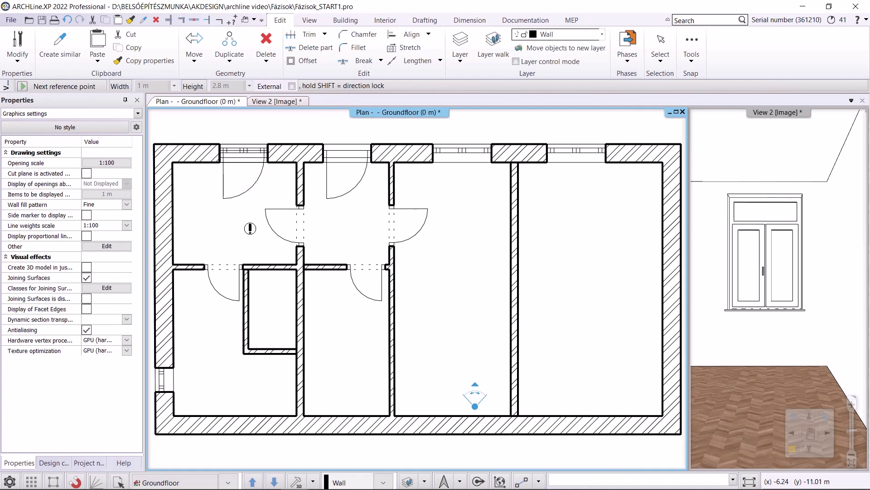
{"action": "key", "text": "Escape"}
Copy the window of the upper-left room onto the original entrance door's opening in the exterior wall
{"action": "left_click", "coordinate": [269, 164]}
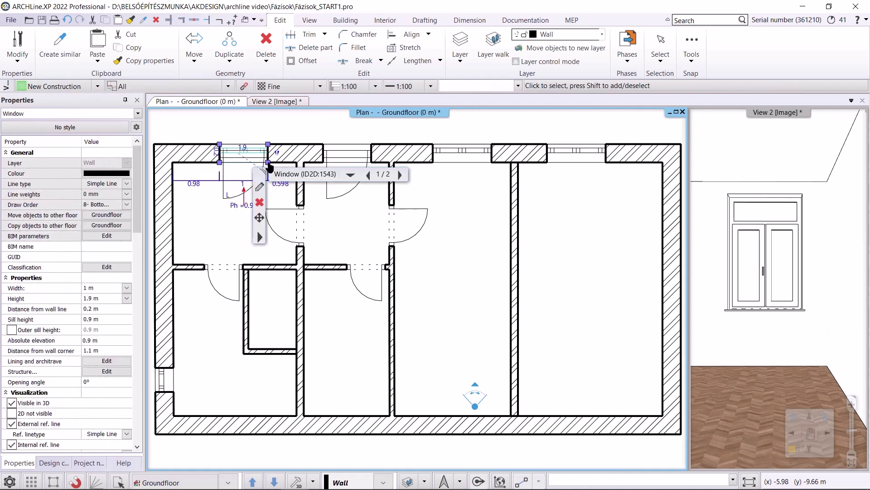
{"action": "left_click", "coordinate": [259, 218]}
{"action": "left_click", "coordinate": [308, 213]}
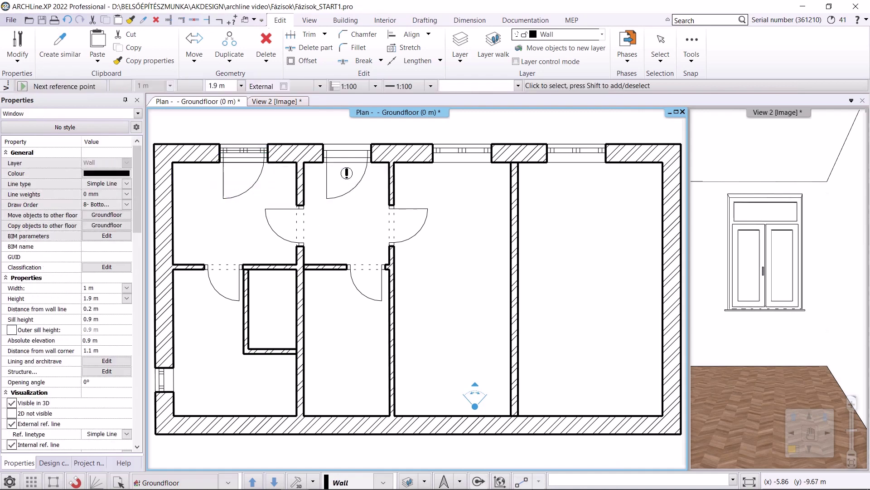
{"action": "left_click", "coordinate": [347, 163]}
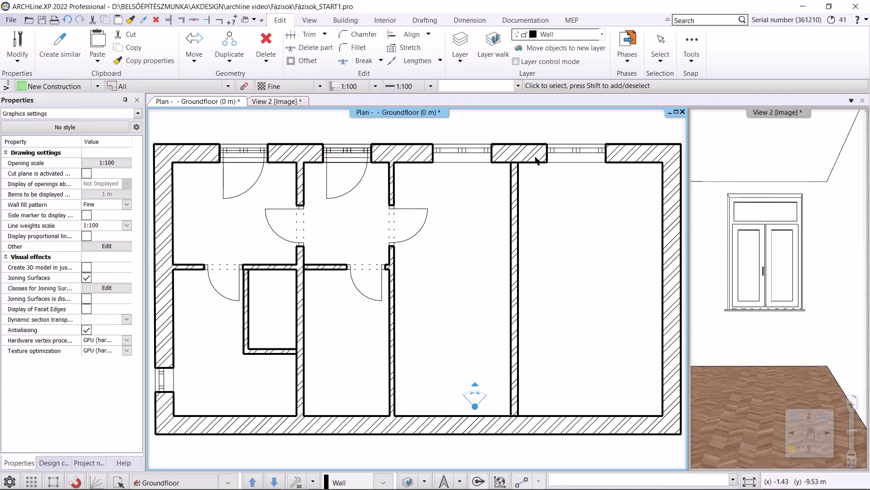
Copy the window of the rightmost room along the exterior wall, slightly toward the building's corner and overlapping the original
{"action": "left_click", "coordinate": [585, 154]}
{"action": "left_click", "coordinate": [605, 216]}
{"action": "left_click", "coordinate": [625, 172]}
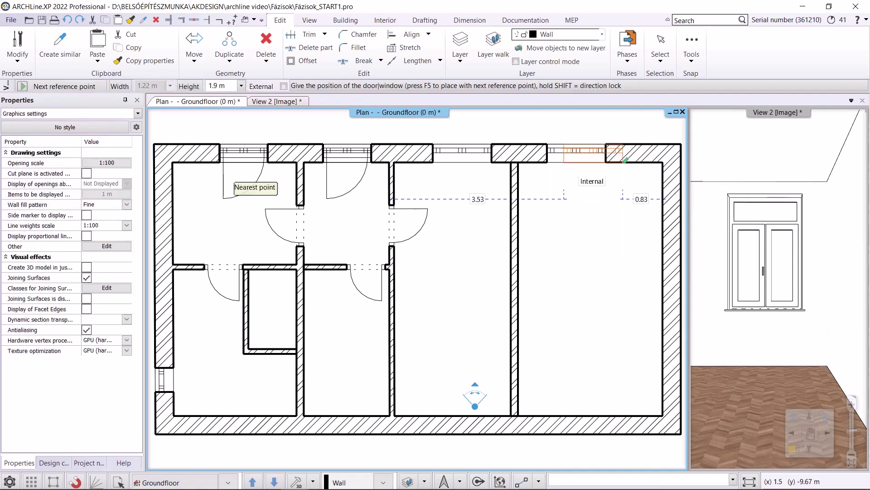
{"action": "type", "text": "0"}
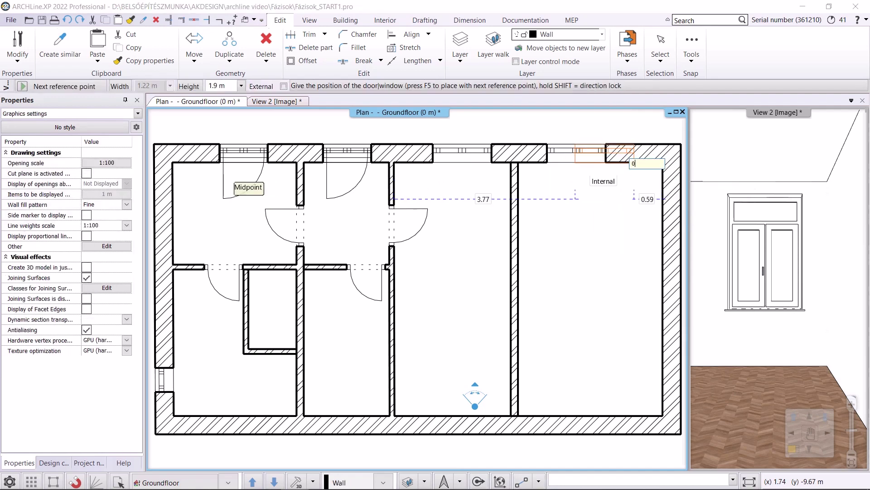
{"action": "type", "text": ".0"}
{"action": "key", "text": "Return"}
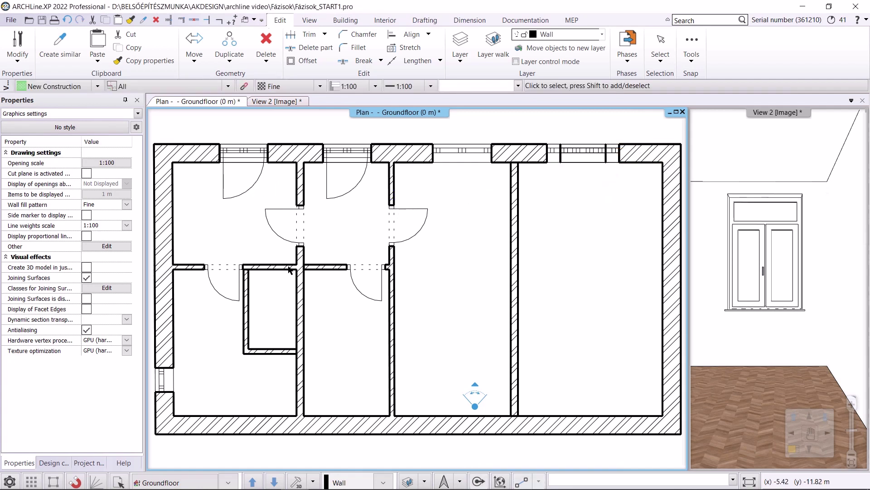
Copy the 0.8 m wide door along its wall into the new small room, beside the vertical interior wall and swinging into the room
{"action": "left_click", "coordinate": [235, 294]}
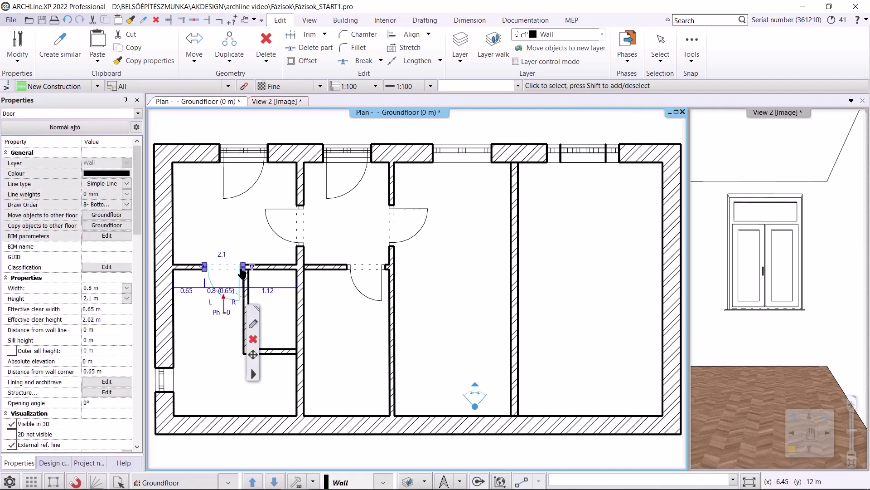
{"action": "left_click", "coordinate": [244, 267]}
{"action": "left_click", "coordinate": [276, 294]}
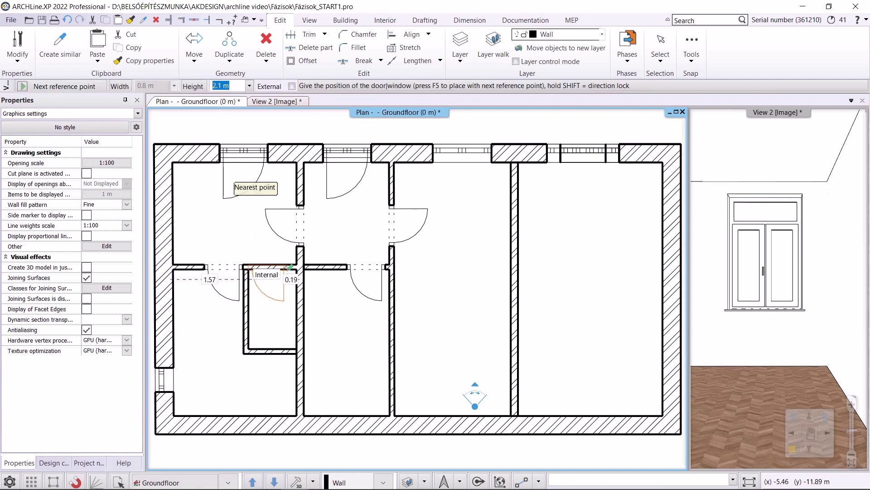
{"action": "type", "text": "0.15"}
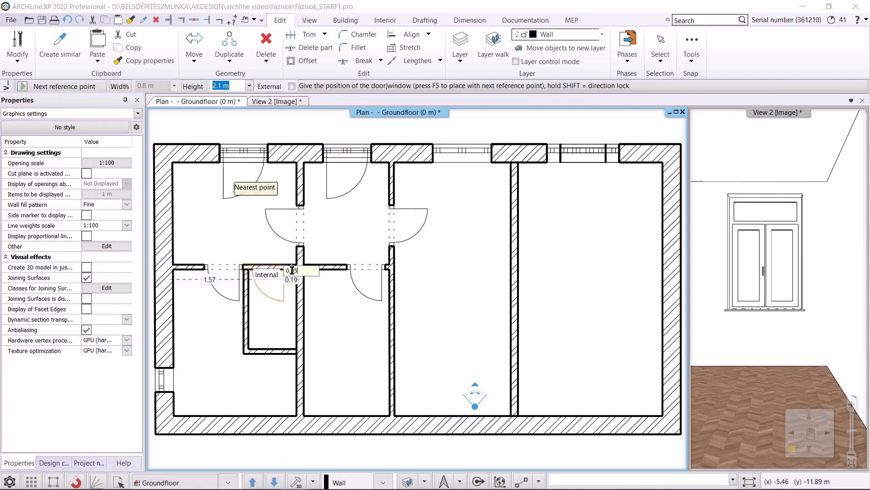
{"action": "type", "text": "05"}
{"action": "key", "text": "Return"}
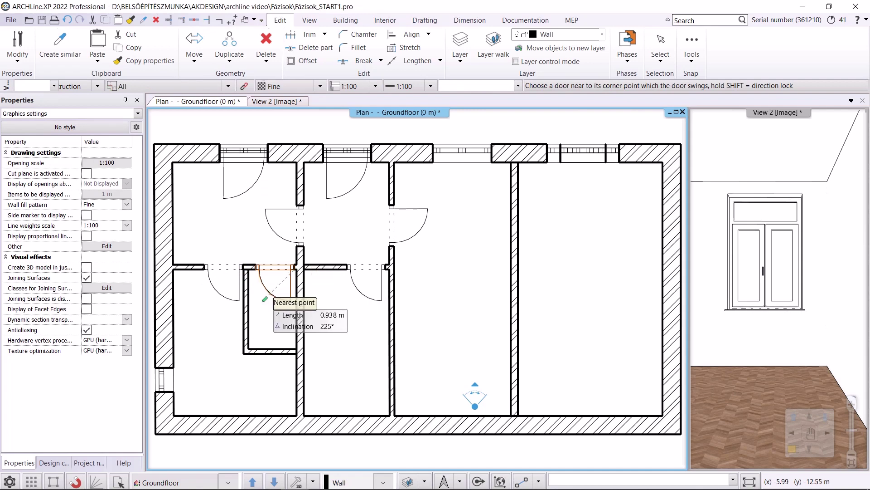
{"action": "left_click", "coordinate": [265, 300]}
{"action": "key", "text": "Escape"}
Copy the 0.85 m wide door onto the new vertical wall, level with the original door and swinging into the rightmost room
{"action": "left_click", "coordinate": [393, 209]}
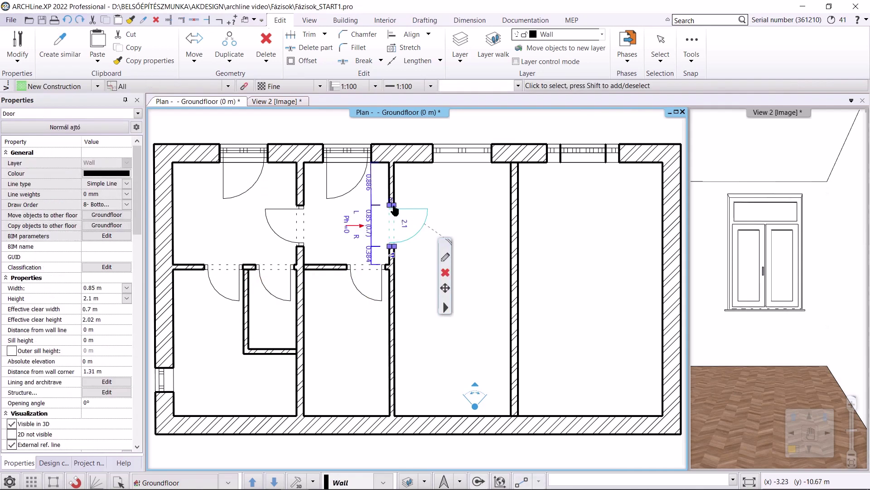
{"action": "left_click", "coordinate": [395, 210]}
{"action": "left_click", "coordinate": [433, 254]}
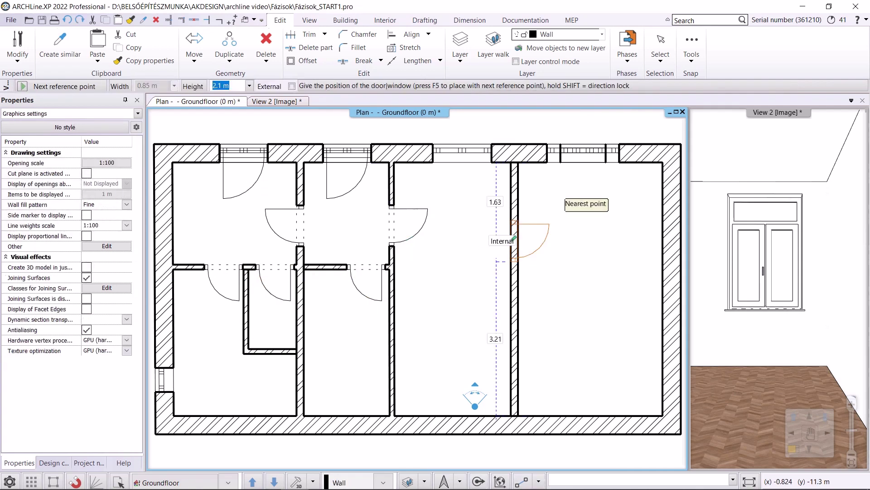
{"action": "left_click", "coordinate": [514, 223]}
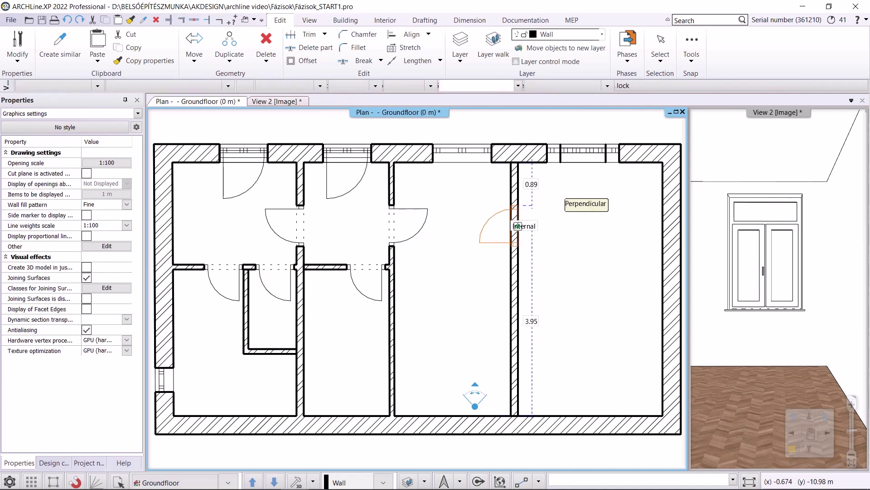
{"action": "left_click", "coordinate": [549, 207]}
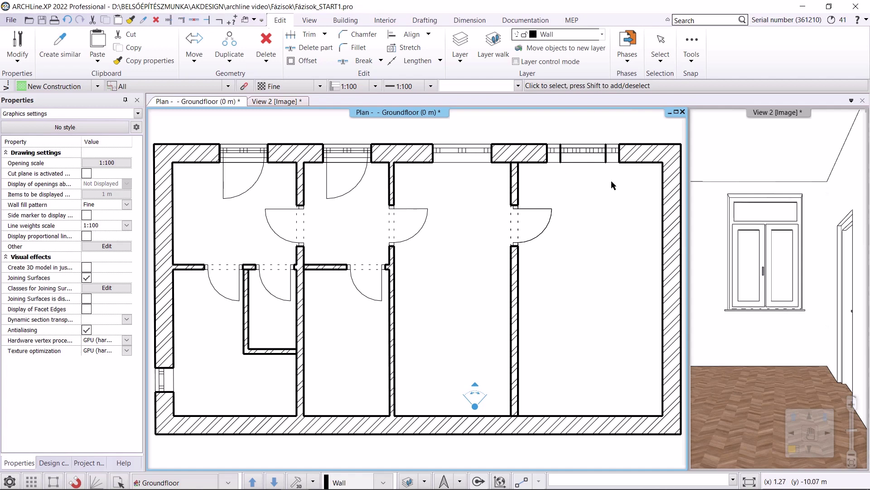
Open the phase graphic overrides and review the override settings for demolished elements in the Demolition plan filter
{"action": "scroll", "coordinate": [599, 200], "scroll_direction": "down", "scroll_amount": 1}
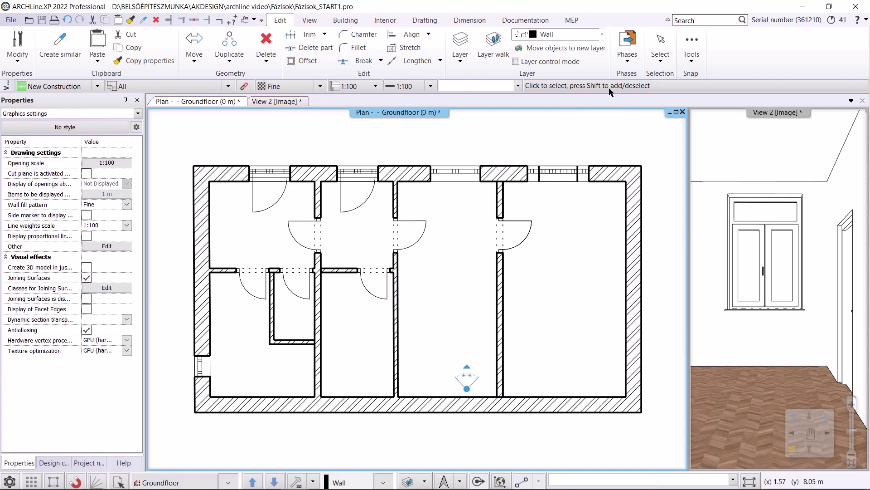
{"action": "left_click", "coordinate": [630, 61]}
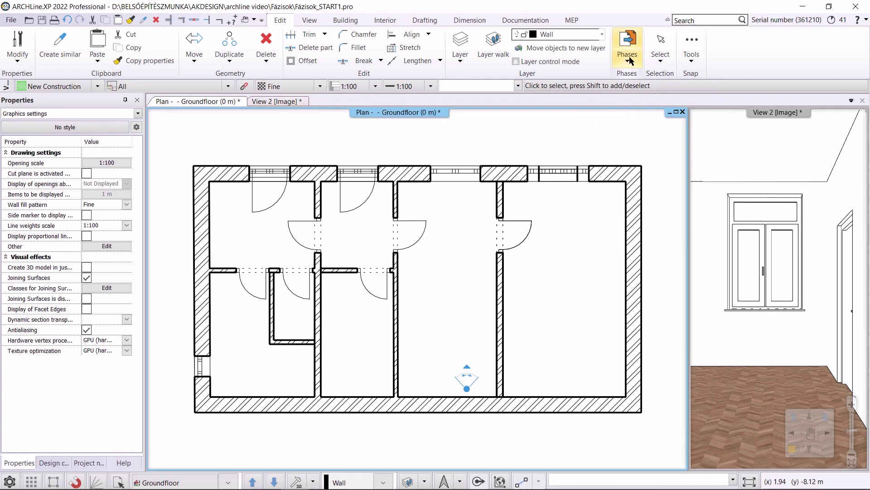
{"action": "left_click", "coordinate": [642, 165]}
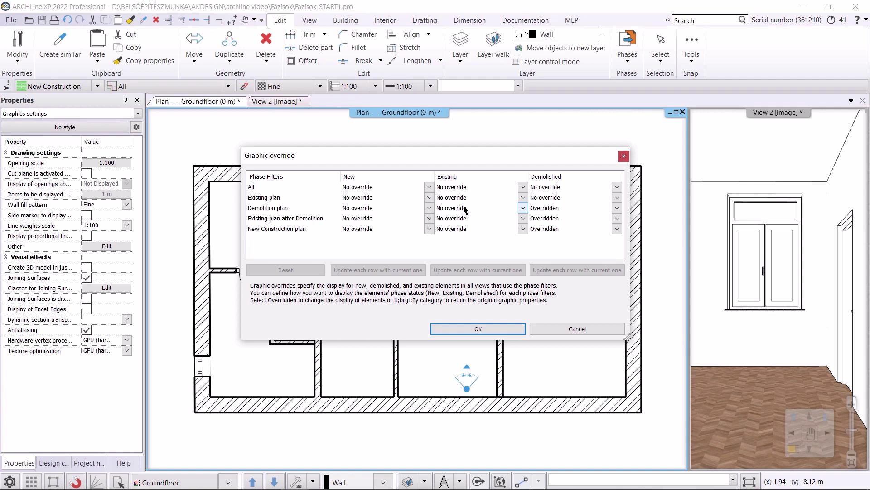
{"action": "left_click", "coordinate": [617, 209]}
{"action": "left_click", "coordinate": [582, 230]}
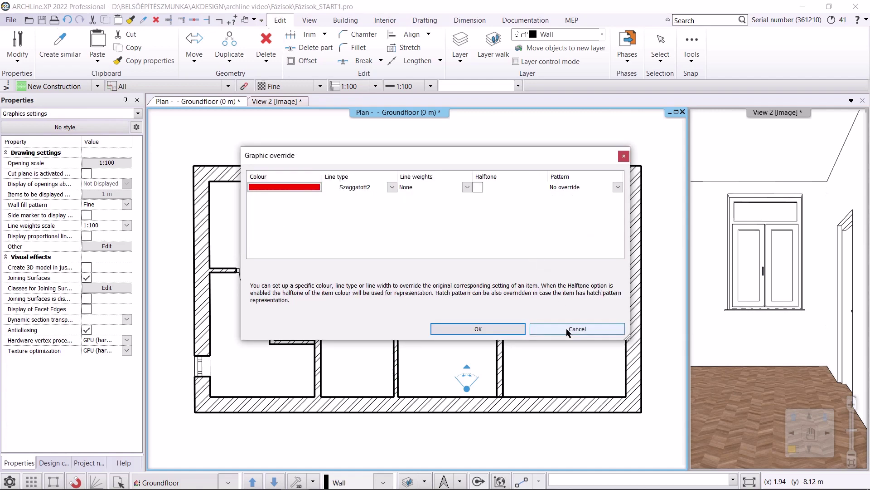
{"action": "left_click", "coordinate": [476, 327]}
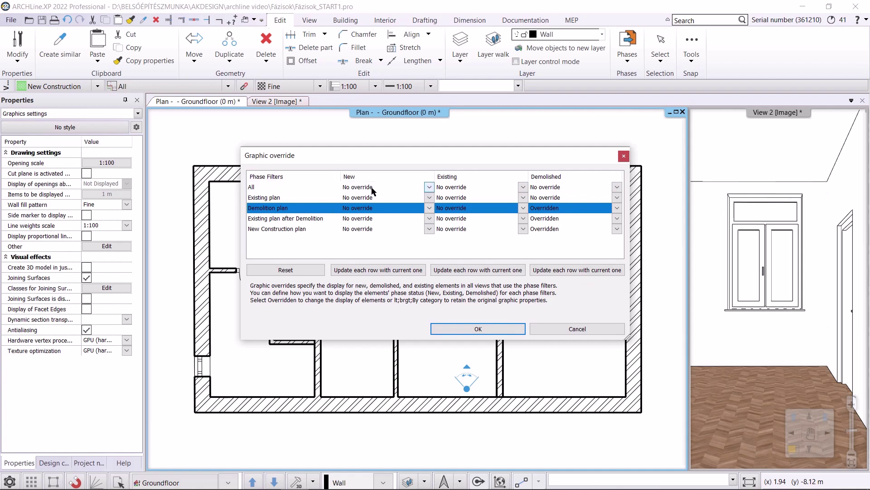
Enable an override for new elements under the All phase filter and set its colour to dark blue
{"action": "left_click", "coordinate": [430, 187]}
{"action": "left_click", "coordinate": [400, 204]}
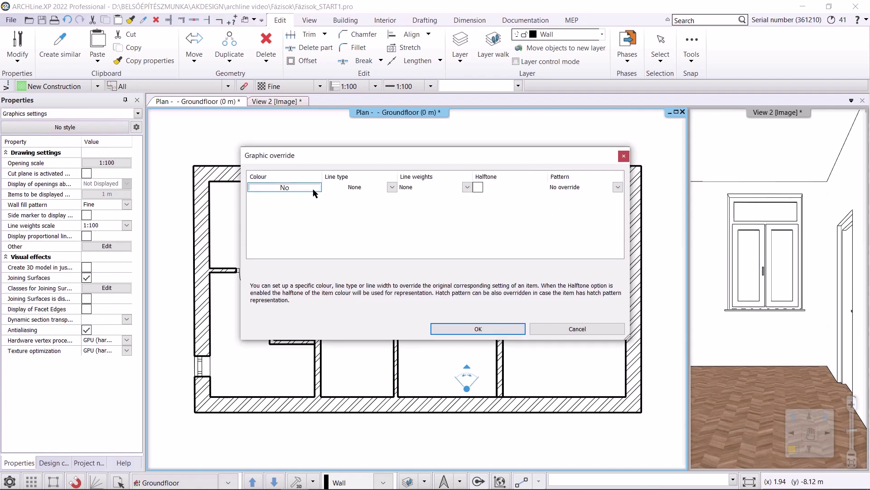
{"action": "left_click", "coordinate": [299, 187]}
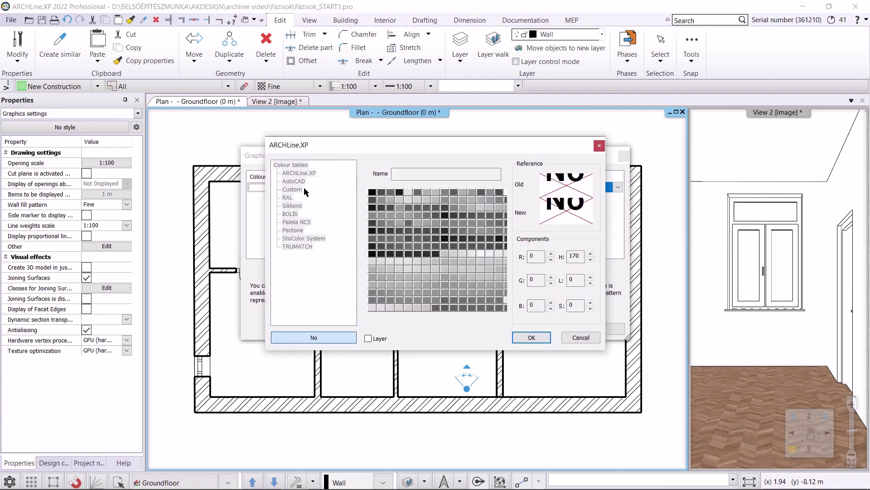
{"action": "left_click", "coordinate": [368, 338]}
{"action": "left_click", "coordinate": [368, 338]}
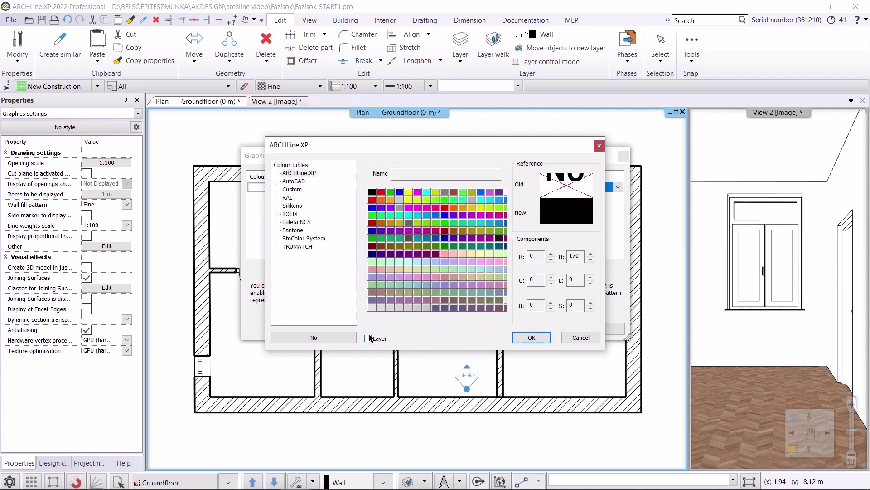
{"action": "left_click", "coordinate": [372, 253]}
{"action": "left_click", "coordinate": [533, 337]}
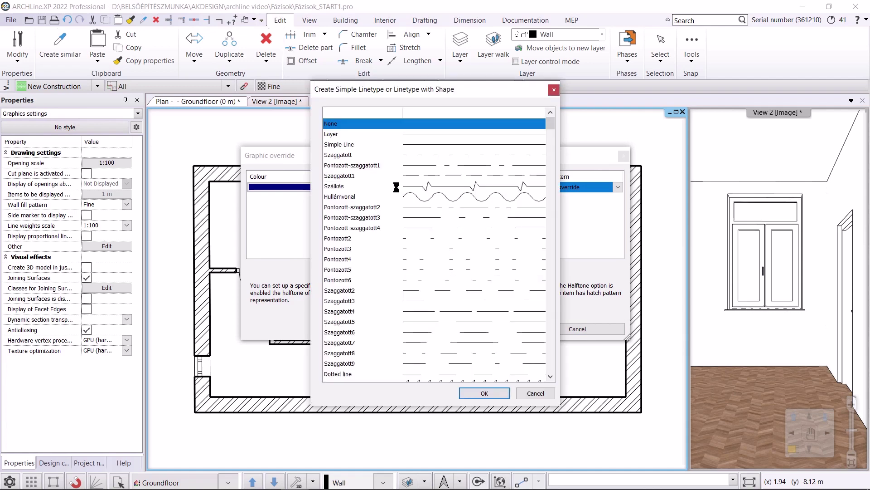
Set the new elements' override to the Szaggatott line type with halftone, and confirm it
{"action": "left_click", "coordinate": [431, 158]}
{"action": "left_click", "coordinate": [476, 390]}
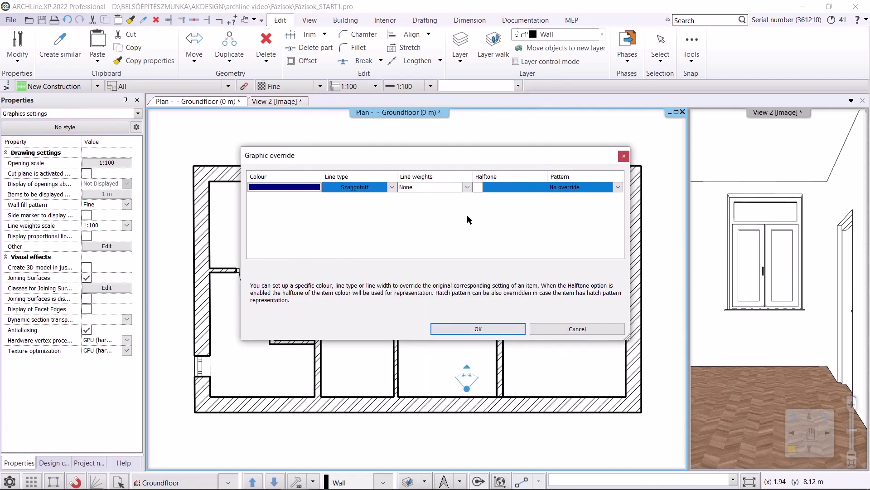
{"action": "left_click", "coordinate": [479, 188]}
{"action": "left_click", "coordinate": [493, 330]}
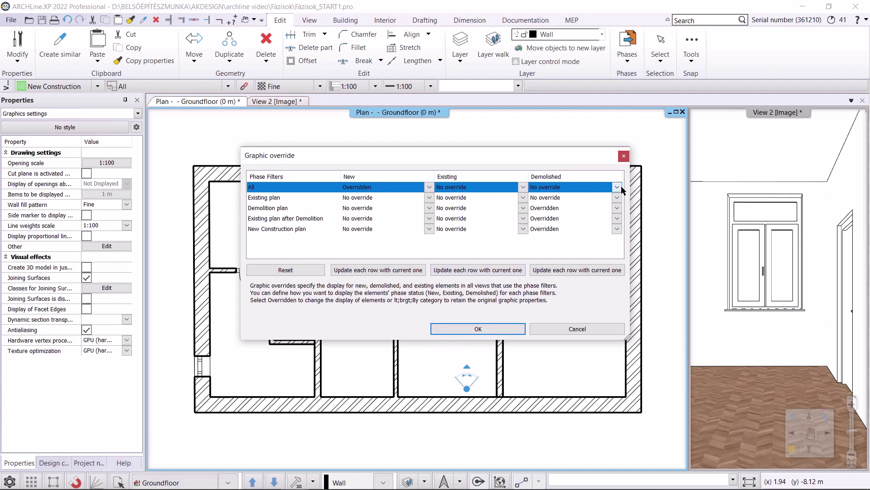
Enable an override for demolished elements under the All phase filter, with dark red colour and halftone
{"action": "left_click", "coordinate": [618, 187]}
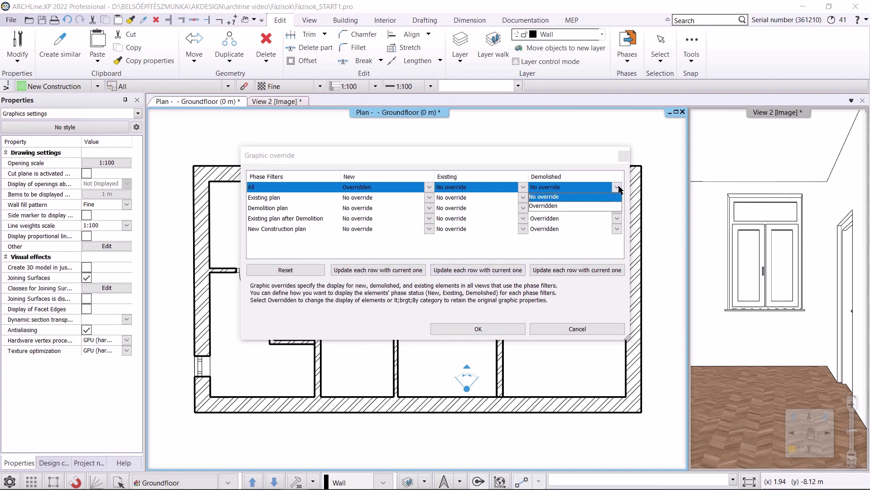
{"action": "left_click", "coordinate": [589, 206]}
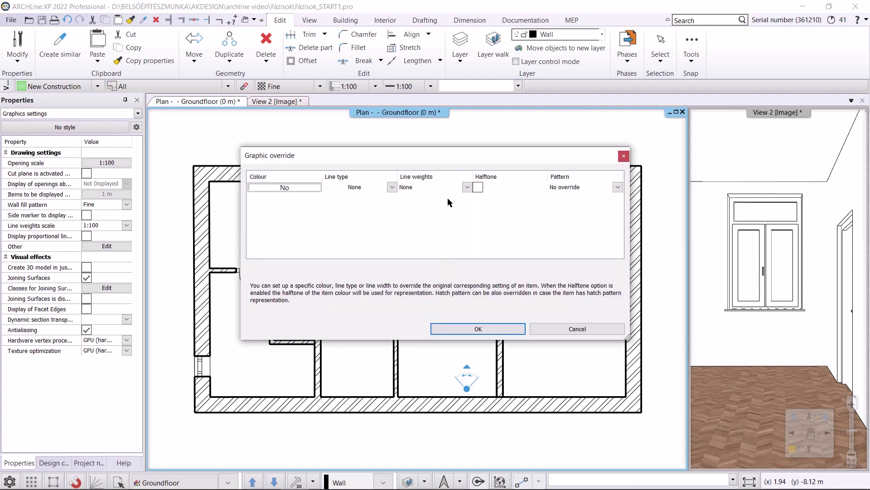
{"action": "left_click", "coordinate": [303, 187]}
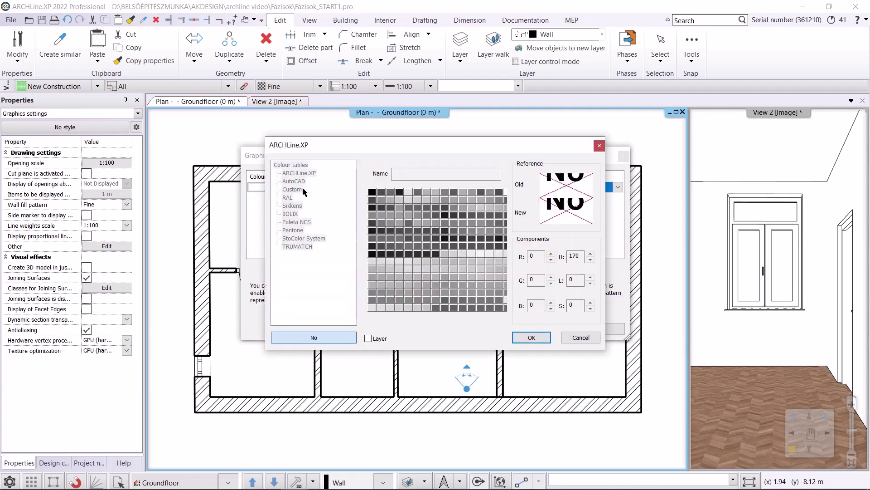
{"action": "left_click", "coordinate": [368, 339]}
{"action": "left_click", "coordinate": [368, 338]}
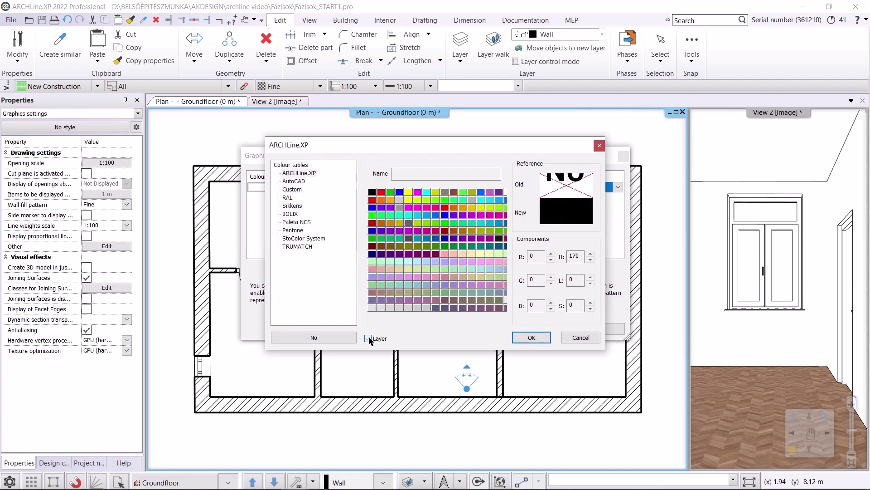
{"action": "left_click", "coordinate": [372, 247]}
{"action": "left_click", "coordinate": [532, 337]}
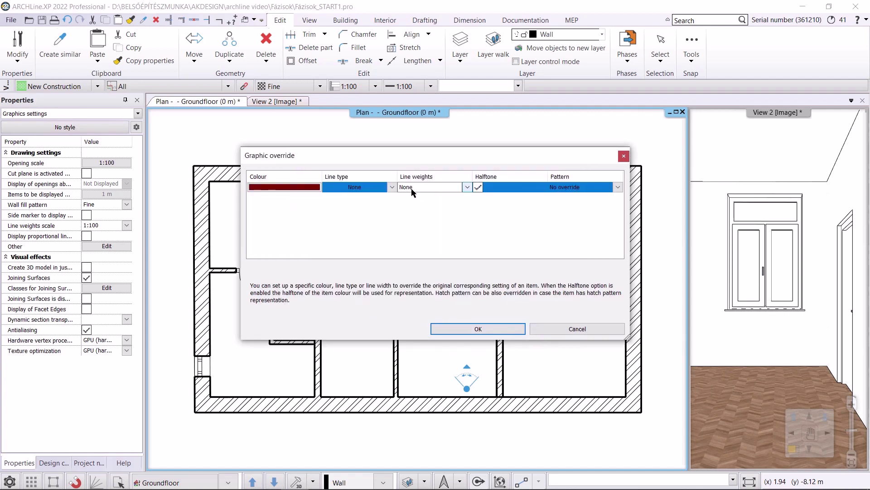
Set the demolished elements' override to the Szaggatott line type and apply the graphic overrides to the project
{"action": "left_click", "coordinate": [392, 187]}
{"action": "left_click", "coordinate": [442, 156]}
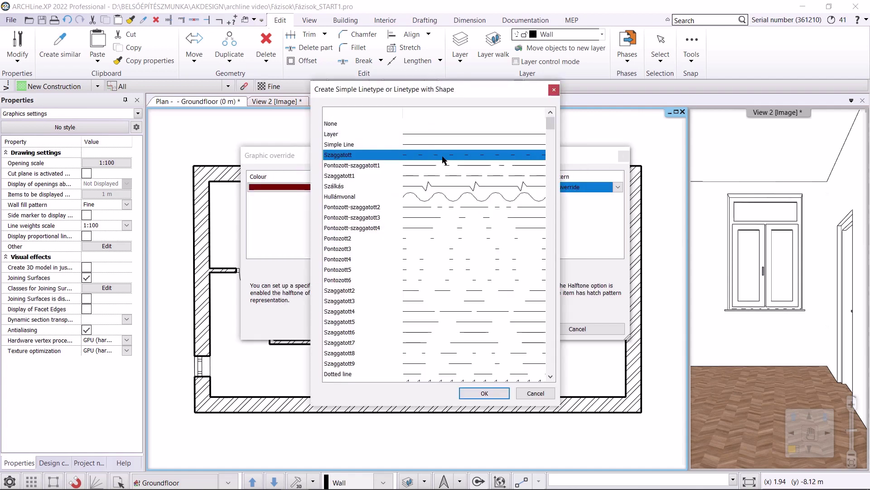
{"action": "left_click", "coordinate": [485, 393]}
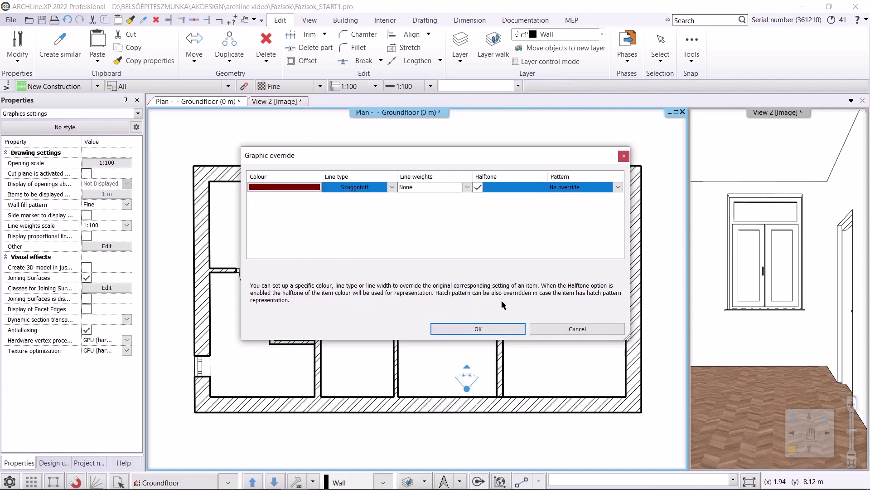
{"action": "left_click", "coordinate": [499, 330]}
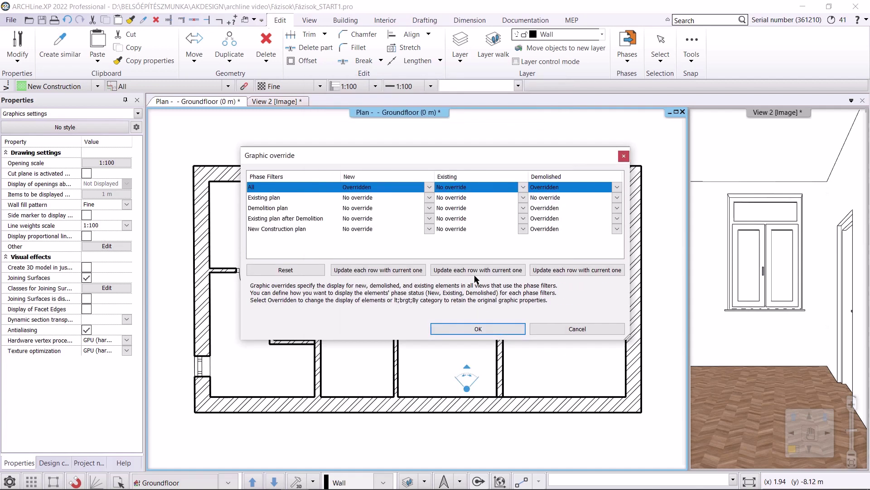
{"action": "left_click", "coordinate": [478, 327]}
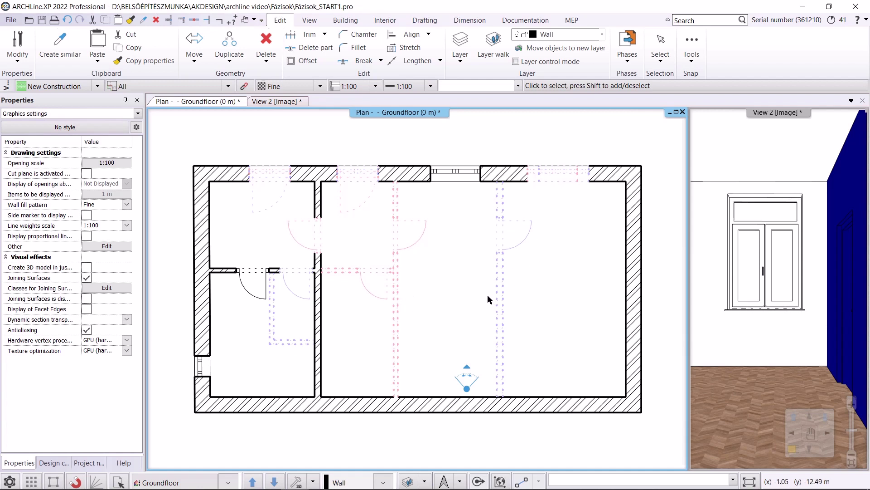
Enlarge the View 2 image and show the project in it with the plan's phase filter set to Demolition plan
{"action": "left_click", "coordinate": [280, 102]}
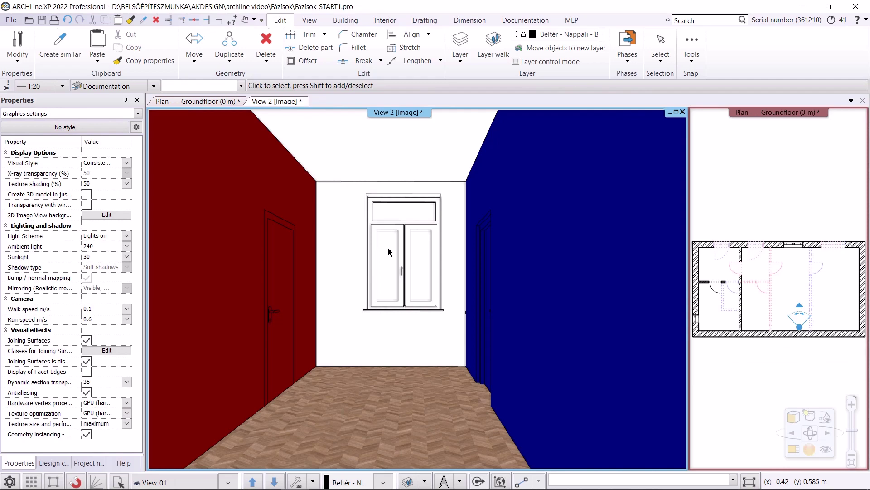
{"action": "left_click", "coordinate": [746, 166]}
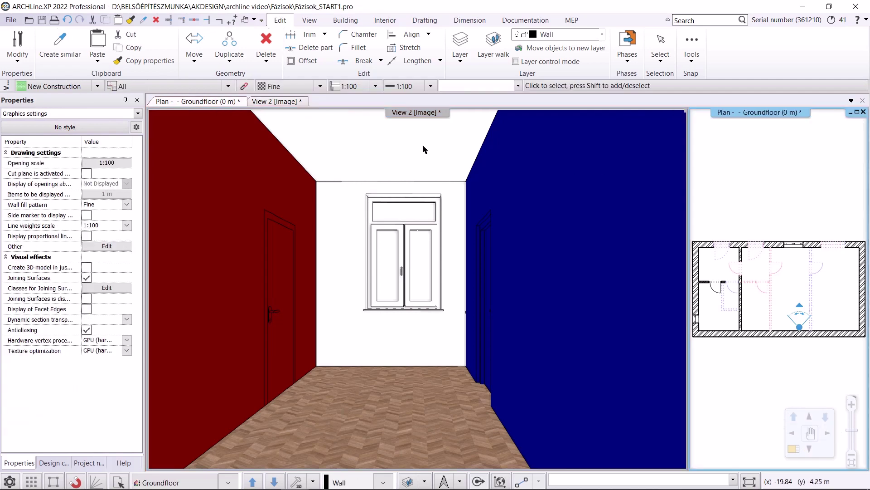
{"action": "left_click", "coordinate": [228, 86]}
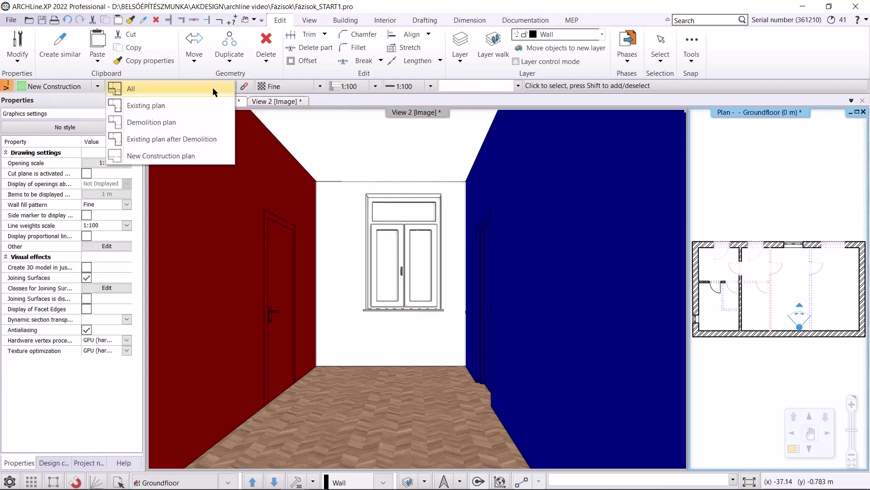
{"action": "left_click", "coordinate": [193, 123]}
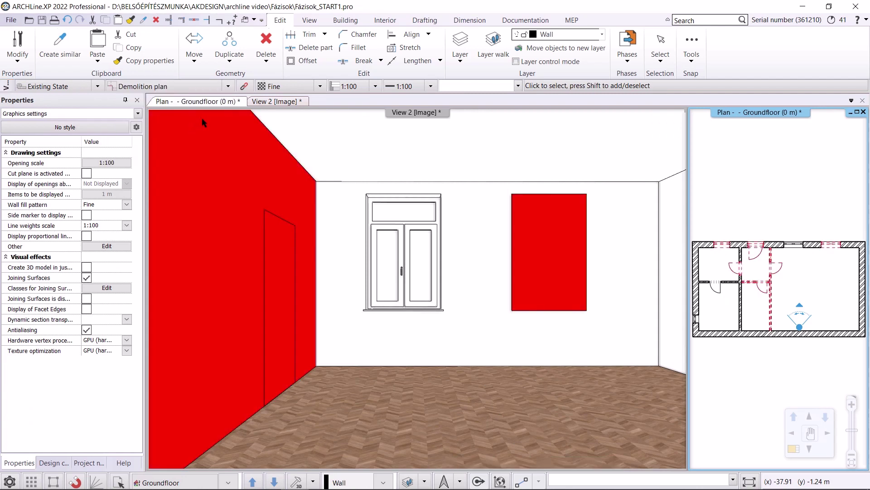
Switch the ground floor plan's phase filter to Existing plan after Demolition to check the 3D view
{"action": "mouse_move", "coordinate": [229, 88]}
{"action": "left_click", "coordinate": [228, 86]}
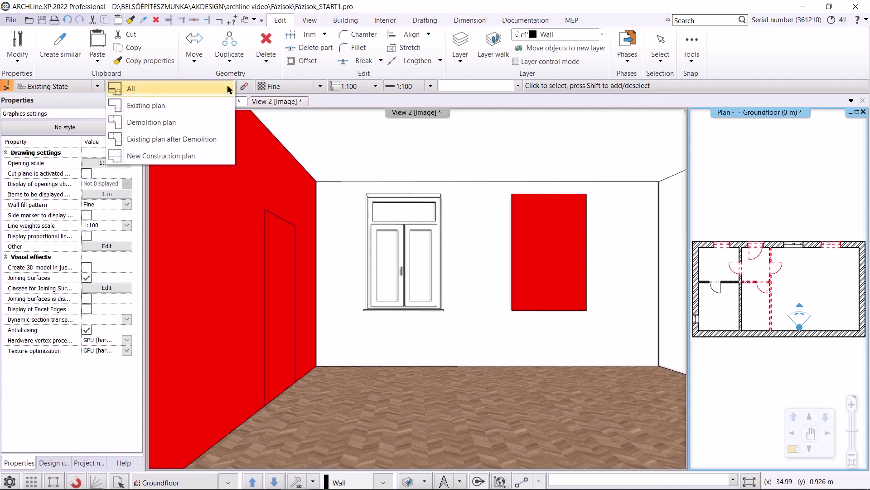
{"action": "left_click", "coordinate": [192, 137]}
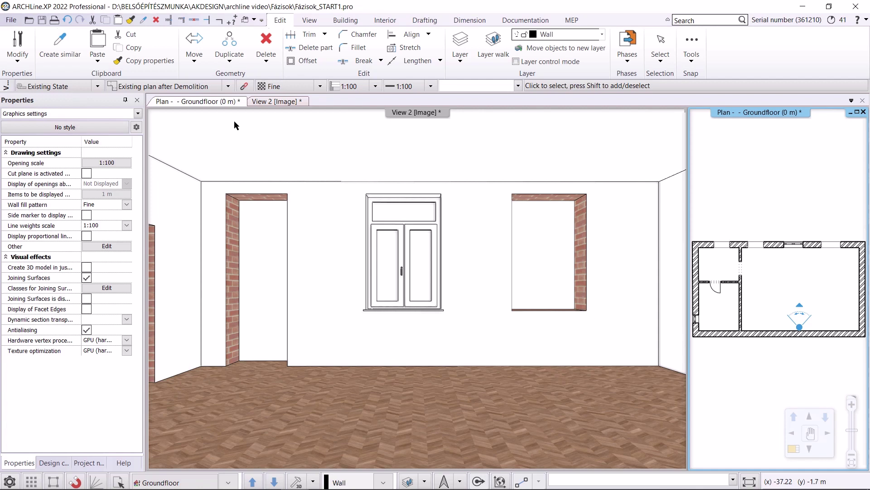
Set the phase filter to New Construction plan and bring the ground floor plan back as the enlarged view
{"action": "left_click", "coordinate": [231, 86]}
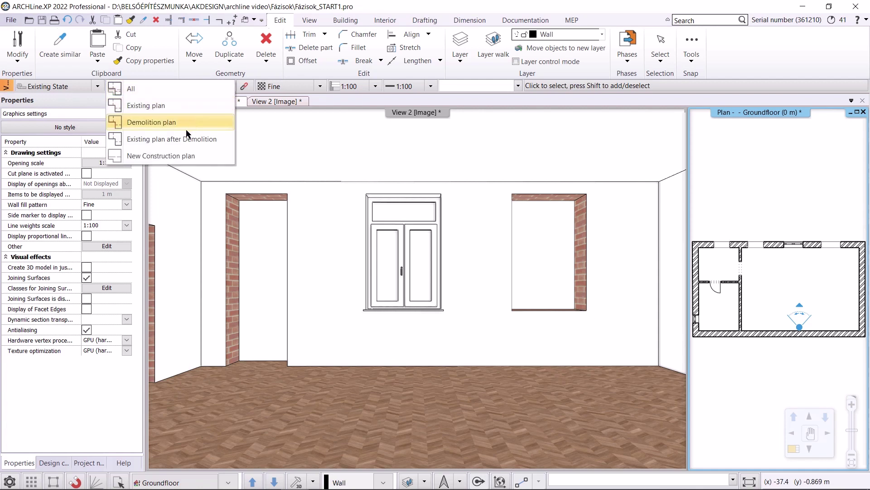
{"action": "left_click", "coordinate": [183, 156]}
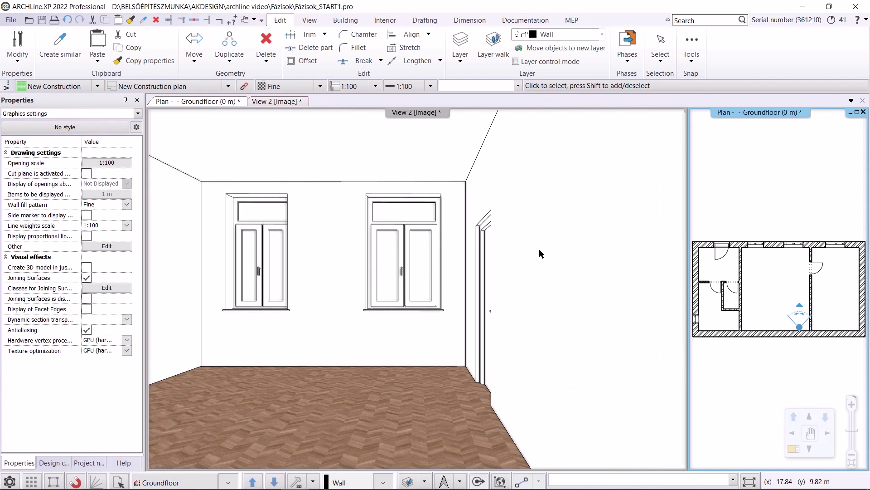
{"action": "key", "text": "ctrl+Tab"}
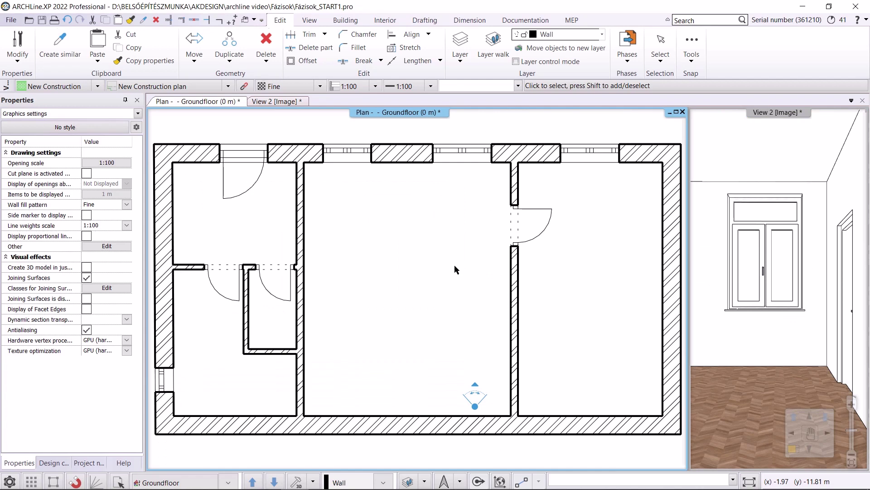
Create a new landscape plot layout in ISO A3 297x420 mm format and magnify its window
{"action": "left_click", "coordinate": [526, 20]}
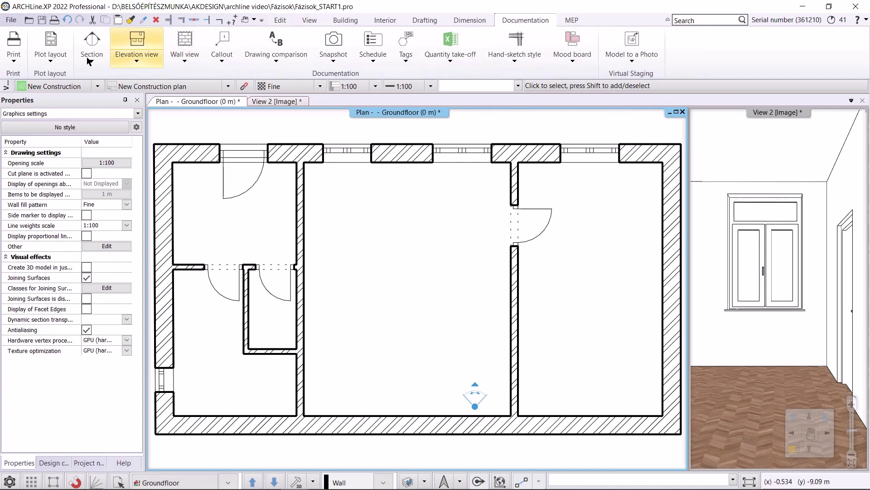
{"action": "left_click", "coordinate": [46, 62]}
{"action": "left_click", "coordinate": [73, 77]}
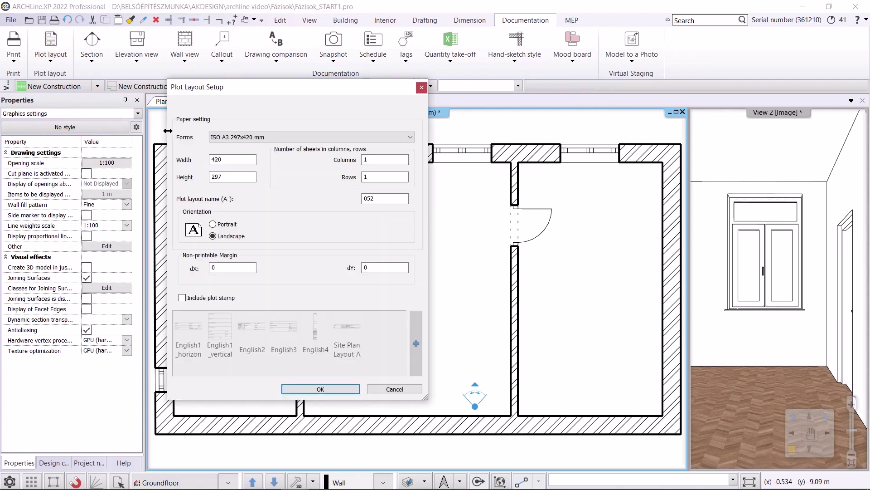
{"action": "left_click", "coordinate": [237, 138]}
{"action": "left_click", "coordinate": [254, 161]}
{"action": "left_click", "coordinate": [336, 392]}
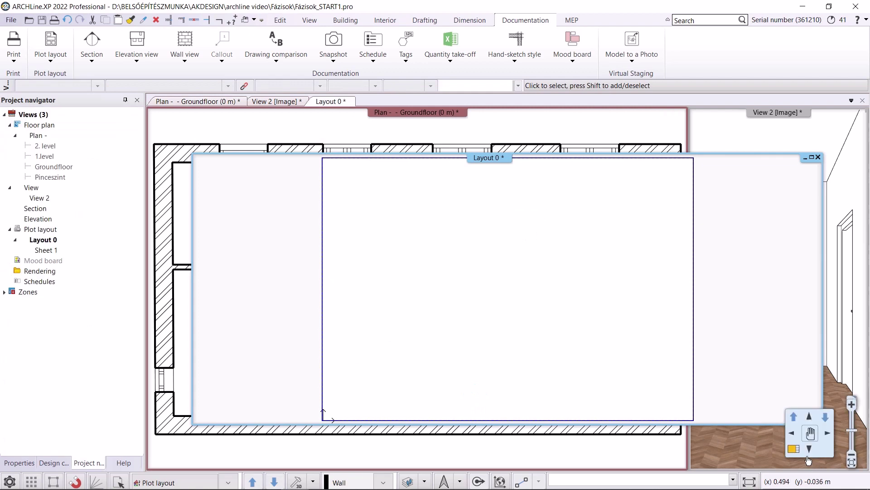
{"action": "left_click", "coordinate": [792, 450]}
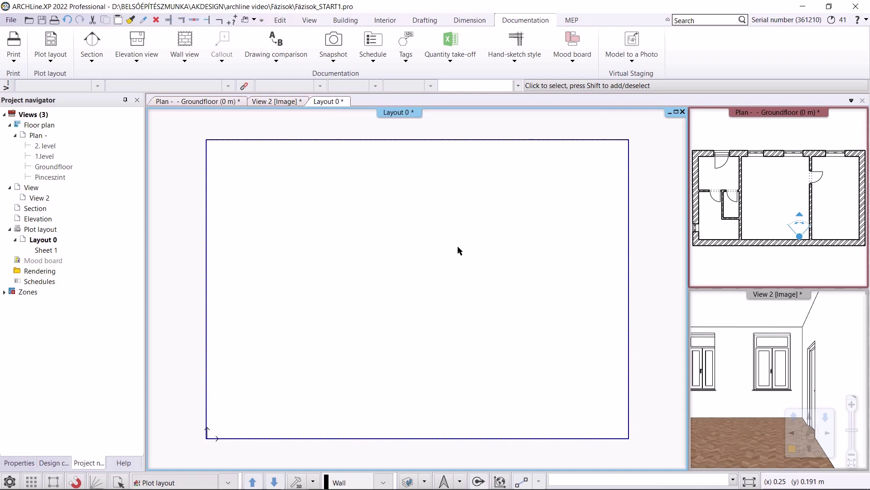
Enlarge the ground floor plan view and set its phase filter to Existing plan
{"action": "left_click", "coordinate": [744, 233]}
{"action": "left_click", "coordinate": [792, 451]}
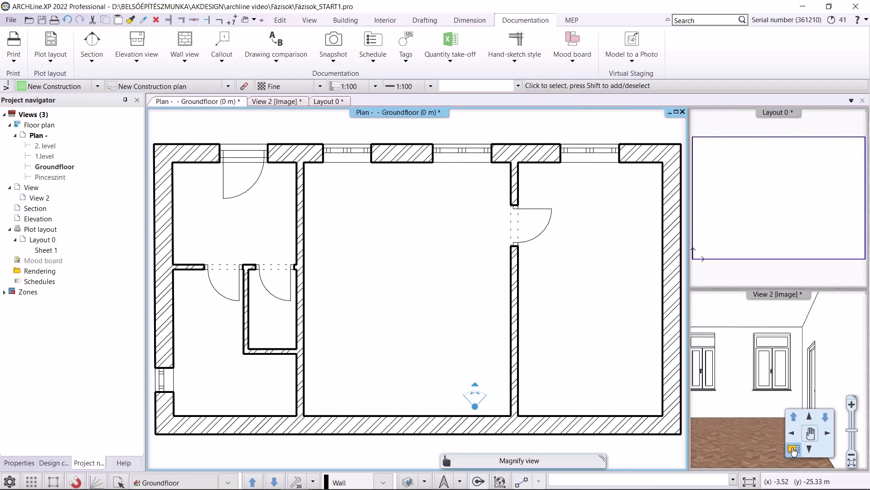
{"action": "left_click", "coordinate": [228, 86]}
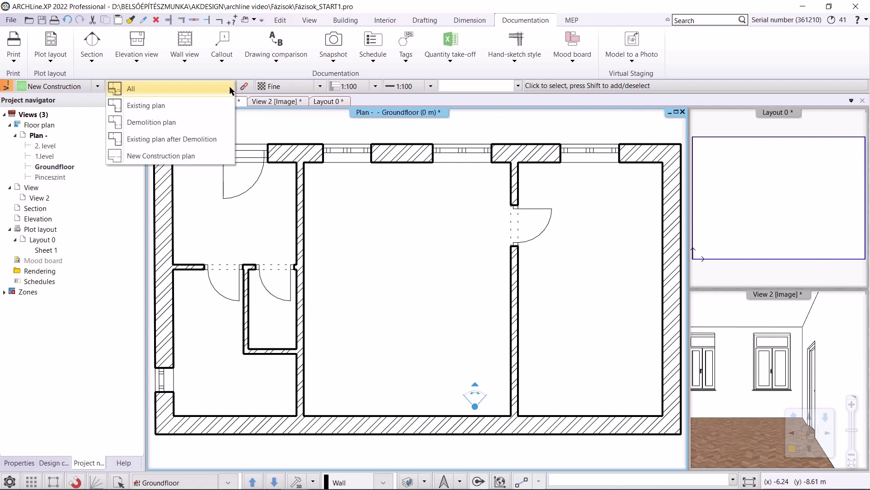
{"action": "left_click", "coordinate": [210, 104]}
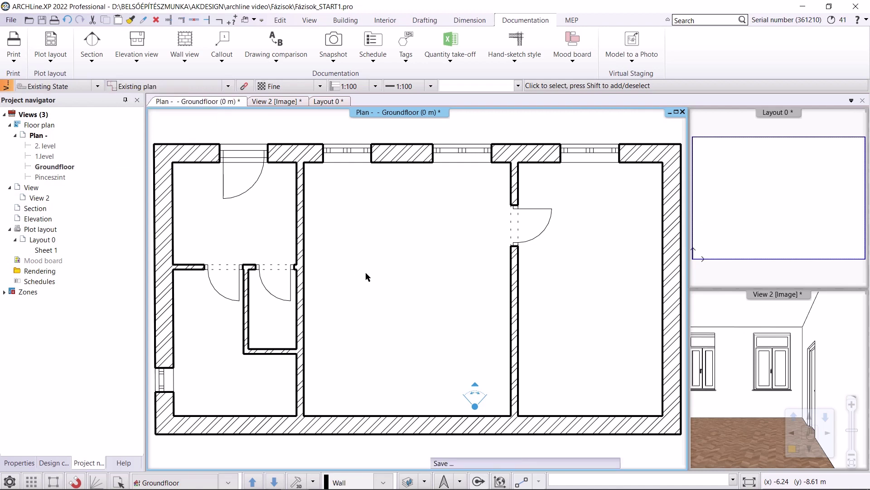
Enlarge the plot layout again and place the ground floor plan on the sheet at 1:50 scale
{"action": "left_click", "coordinate": [736, 263]}
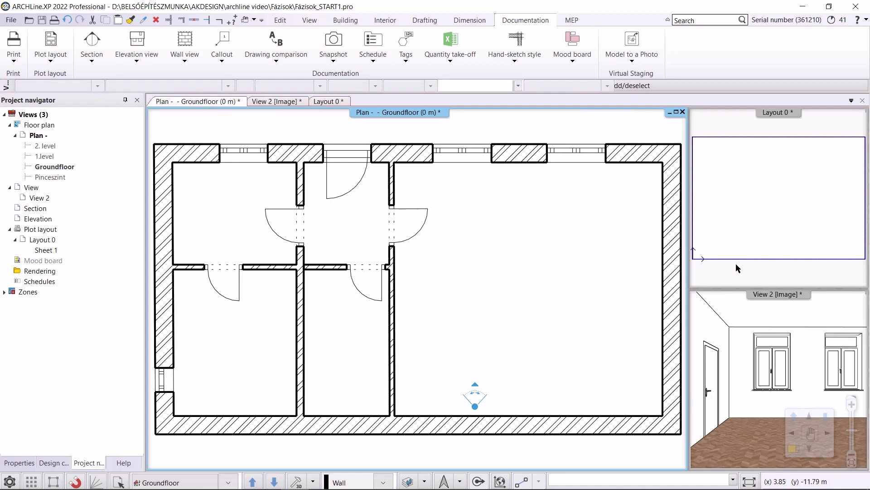
{"action": "left_click", "coordinate": [792, 451]}
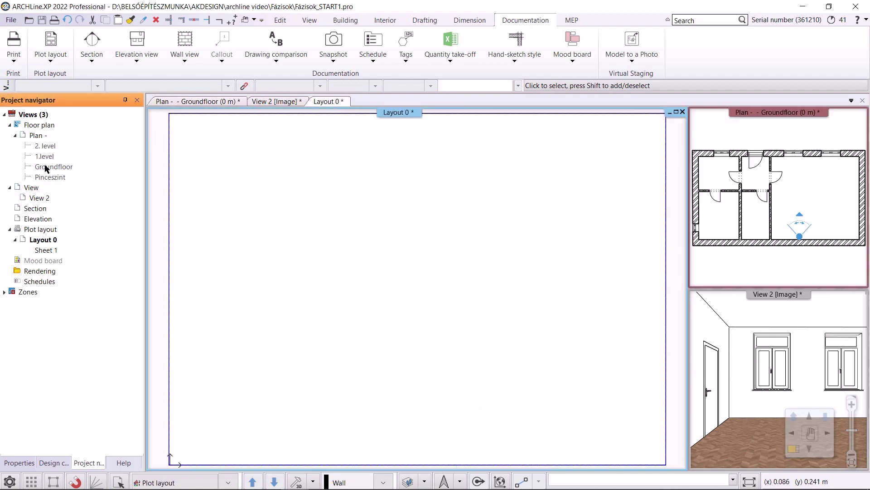
{"action": "left_click_drag", "start_coordinate": [47, 169], "coordinate": [267, 252]}
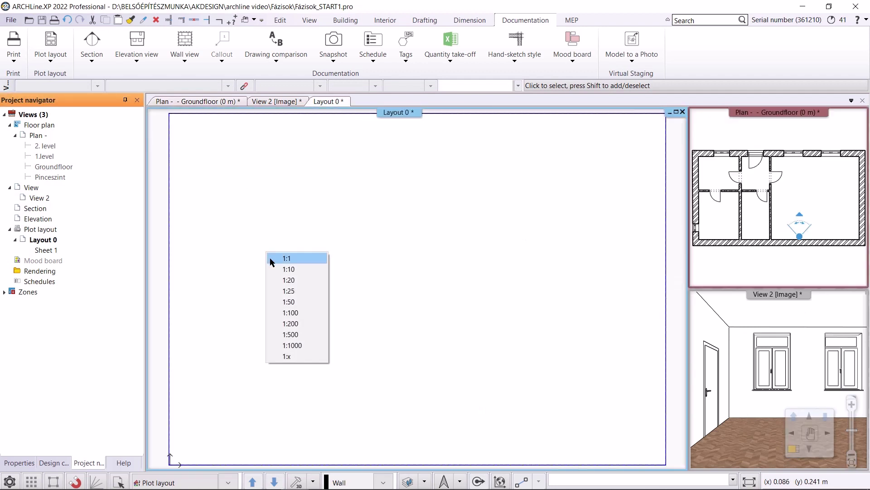
{"action": "left_click", "coordinate": [293, 302]}
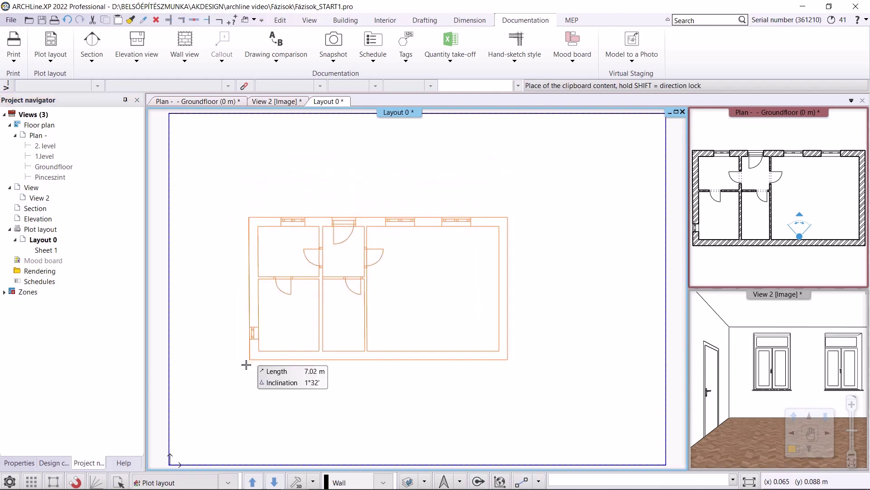
{"action": "scroll", "coordinate": [245, 359], "scroll_direction": "down", "scroll_amount": 1}
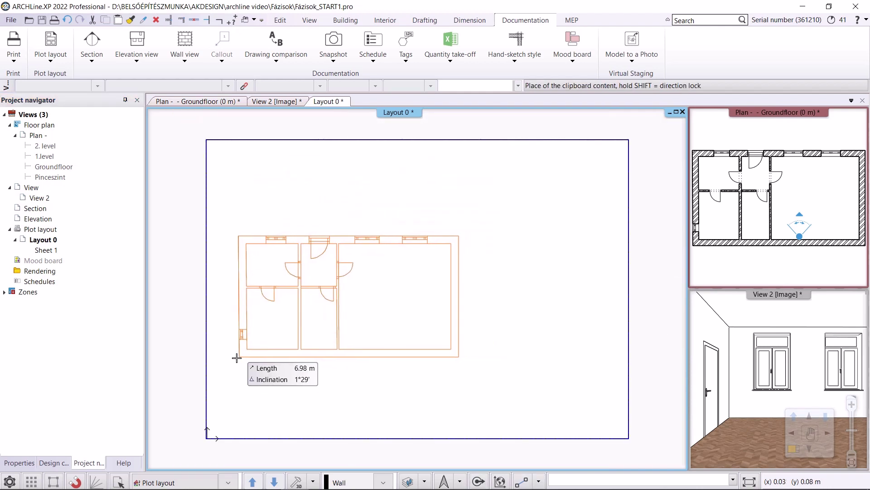
{"action": "left_click", "coordinate": [237, 358]}
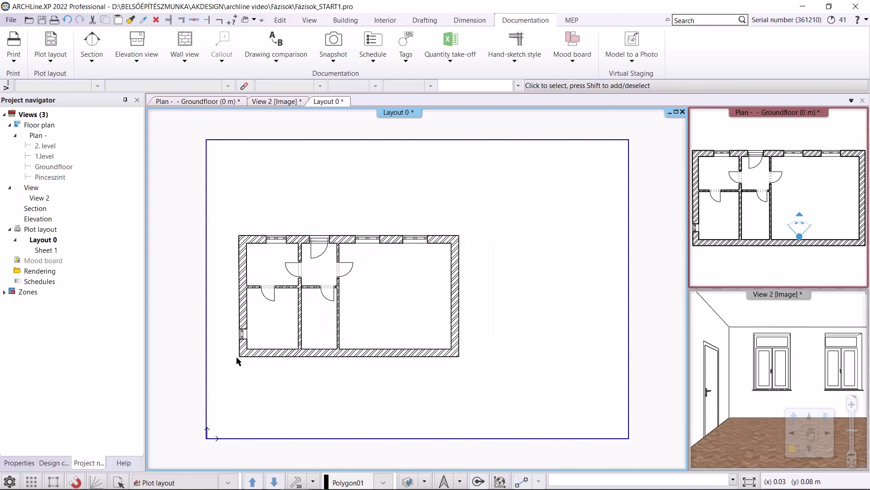
Rotate the placed ground floor plan 90 degrees counterclockwise and shift it horizontally towards the left side of the sheet
{"action": "left_click", "coordinate": [259, 354]}
{"action": "left_click", "coordinate": [235, 295]}
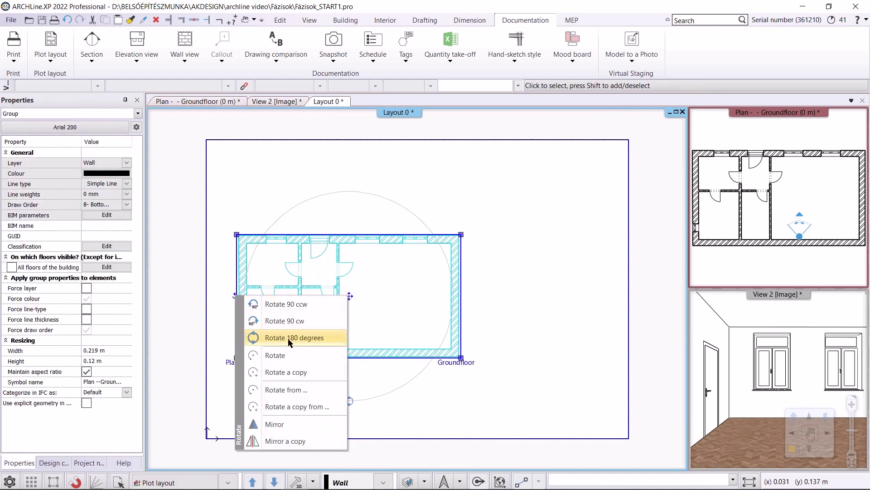
{"action": "left_click", "coordinate": [309, 305]}
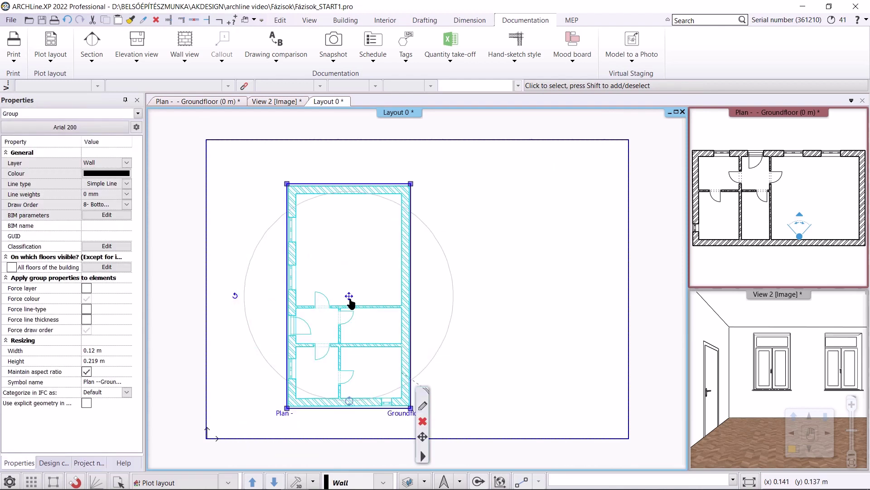
{"action": "left_click", "coordinate": [349, 295]}
{"action": "left_click", "coordinate": [381, 305]}
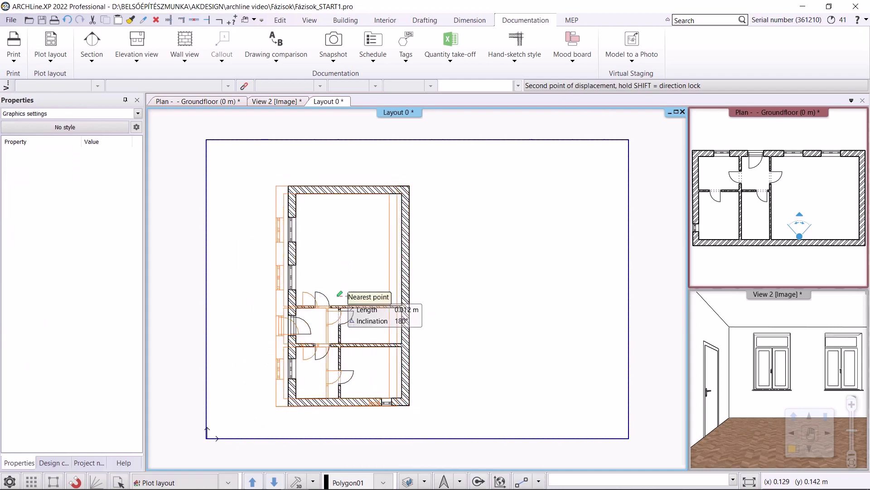
{"action": "left_click", "coordinate": [443, 297]}
{"action": "left_click", "coordinate": [460, 302]}
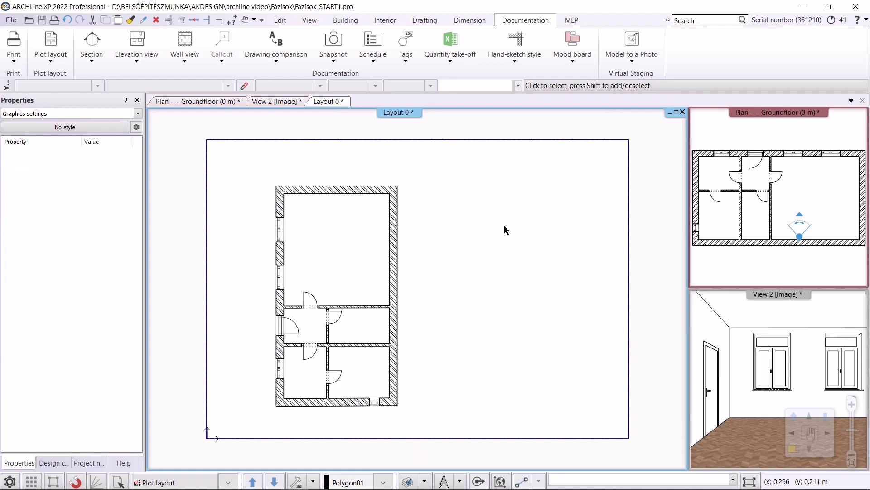
{"action": "left_click", "coordinate": [241, 100]}
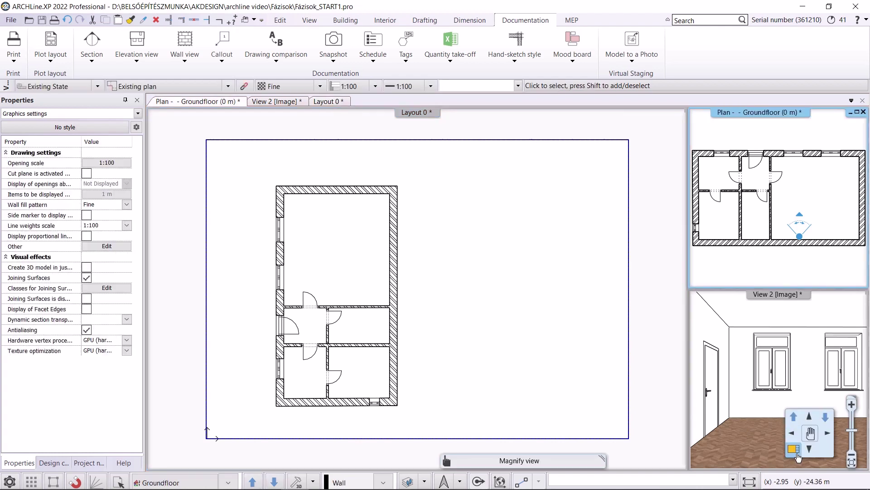
{"action": "left_click", "coordinate": [230, 86]}
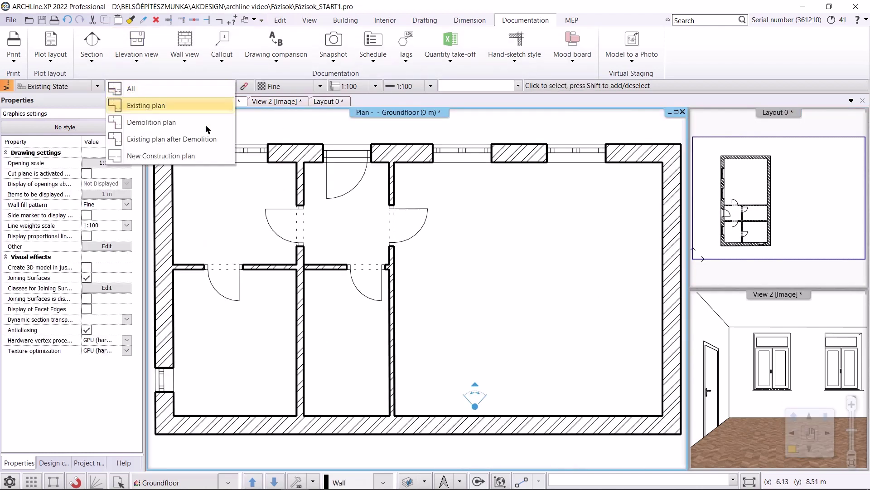
{"action": "left_click", "coordinate": [329, 117]}
{"action": "left_click", "coordinate": [297, 108]}
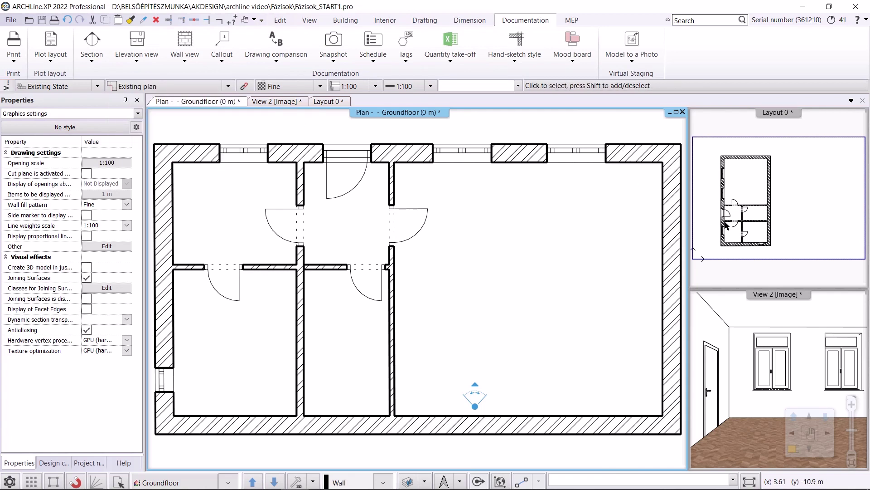
{"action": "left_click", "coordinate": [749, 274]}
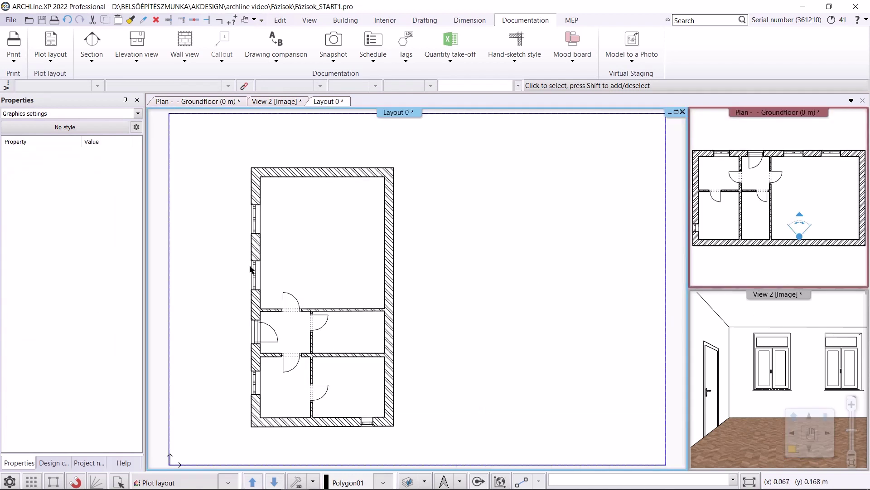
Place a second copy of the ground floor plan at 1:50 scale beside the first one on the sheet
{"action": "left_click", "coordinate": [90, 463]}
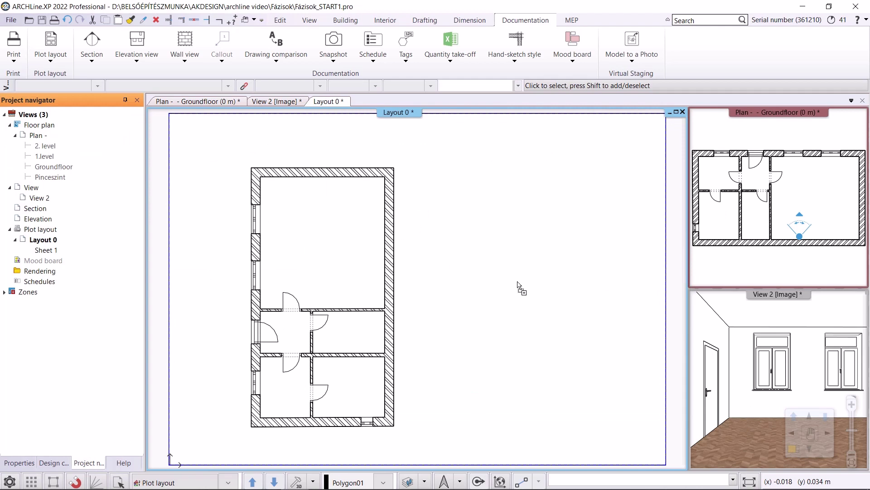
{"action": "left_click_drag", "start_coordinate": [518, 284], "coordinate": [503, 274]}
{"action": "left_click", "coordinate": [538, 330]}
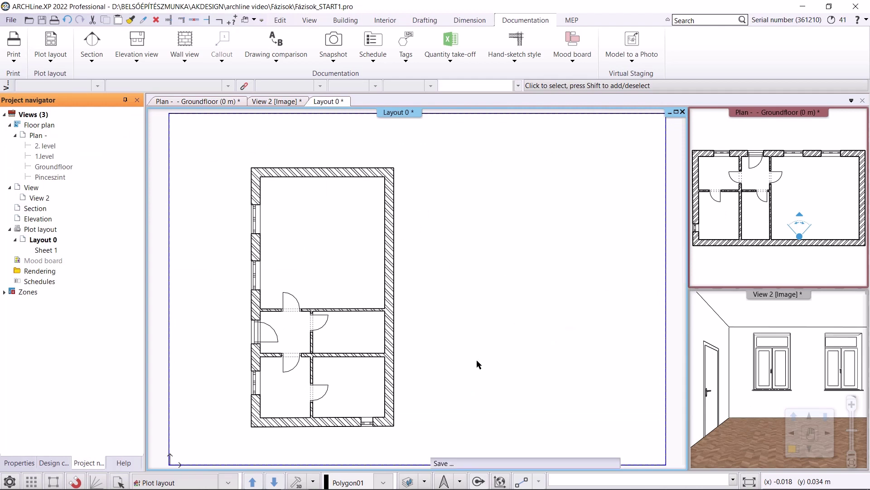
{"action": "left_click", "coordinate": [450, 368]}
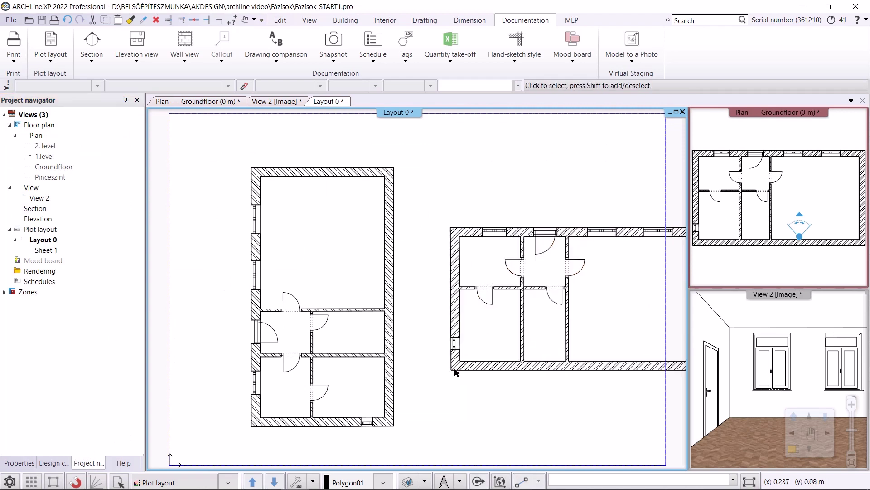
Rotate the second plan 90 degrees counterclockwise and move it by its lower-left corner to line up beside the first plan
{"action": "left_click", "coordinate": [526, 348]}
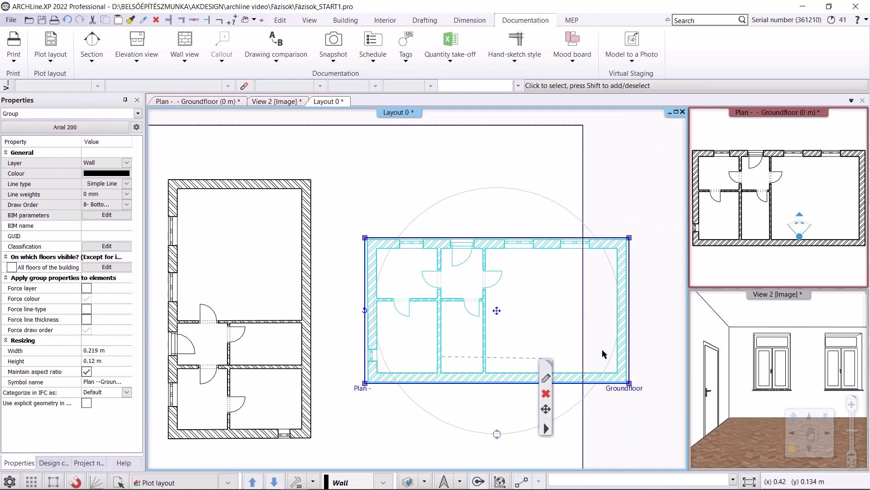
{"action": "left_click", "coordinate": [365, 310]}
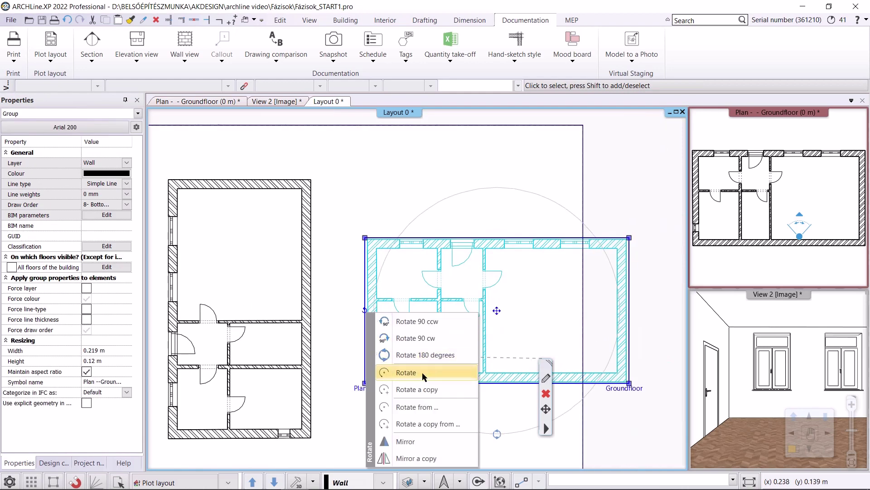
{"action": "left_click", "coordinate": [421, 322]}
{"action": "left_click", "coordinate": [496, 310]}
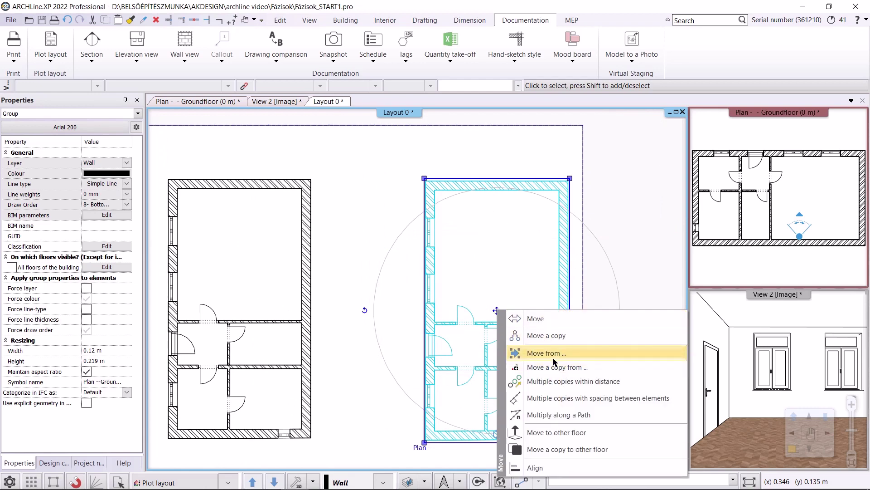
{"action": "left_click", "coordinate": [553, 353]}
{"action": "left_click", "coordinate": [426, 440]}
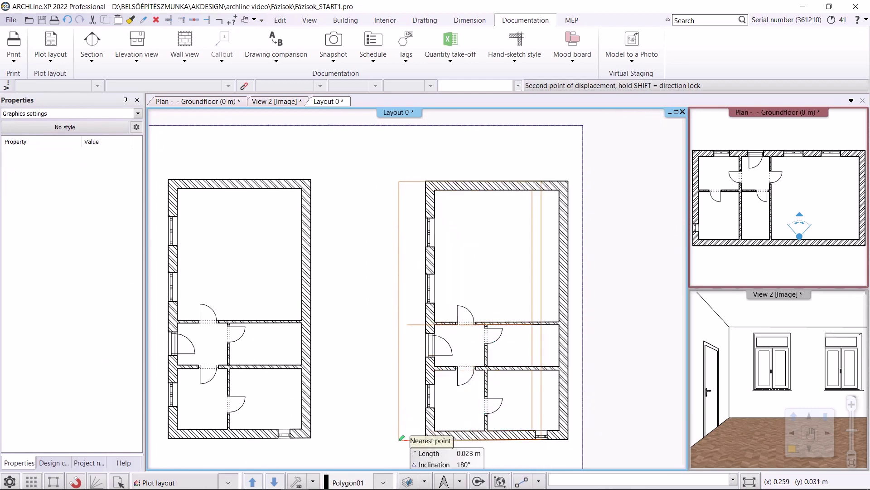
{"action": "left_click", "coordinate": [307, 434]}
{"action": "scroll", "coordinate": [480, 285], "scroll_direction": "down", "scroll_amount": 1}
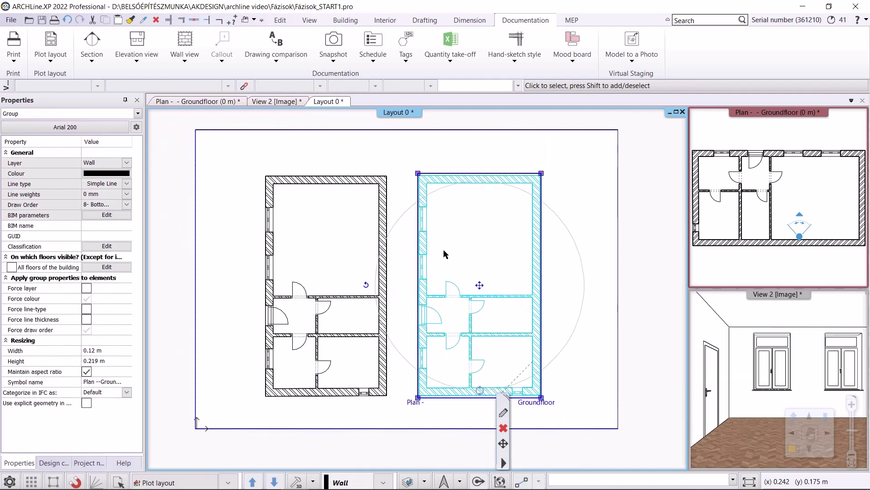
{"action": "left_click", "coordinate": [639, 232]}
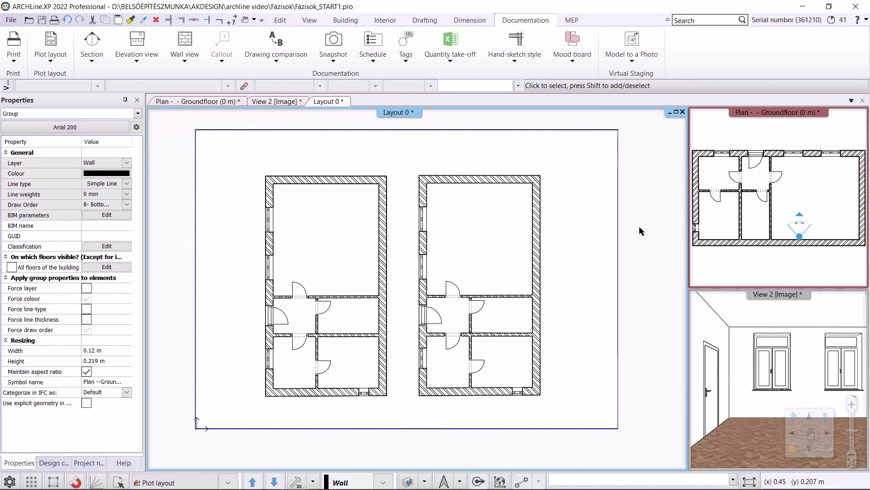
Change the phase filter of the second plan on the layout to New Construction plan
{"action": "left_click", "coordinate": [471, 327]}
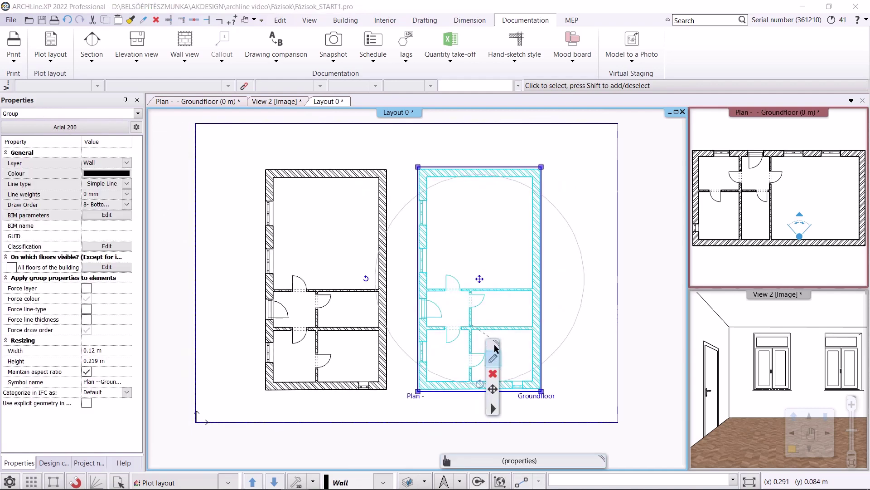
{"action": "left_click", "coordinate": [491, 349]}
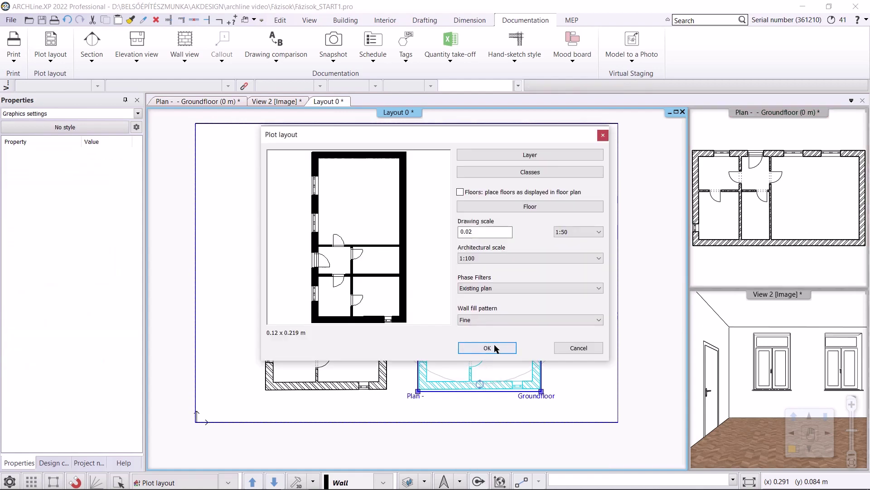
{"action": "left_click", "coordinate": [501, 287]}
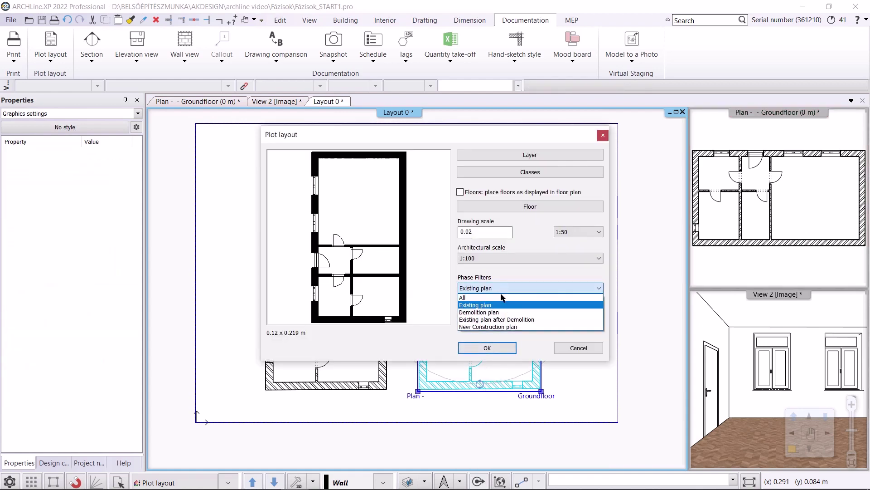
{"action": "left_click", "coordinate": [487, 348]}
{"action": "left_click", "coordinate": [488, 348]}
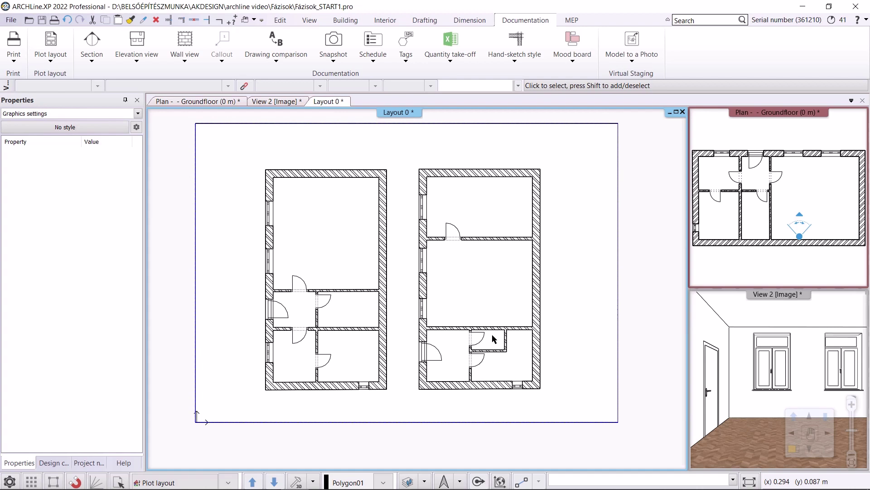
Start a drawing comparison between 2 design phases from the ground floor plan
{"action": "left_click", "coordinate": [766, 258]}
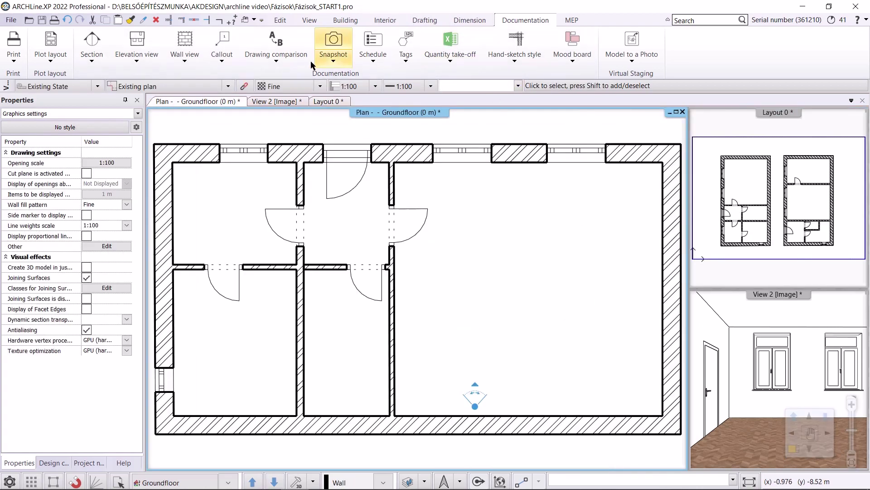
{"action": "left_click", "coordinate": [277, 61]}
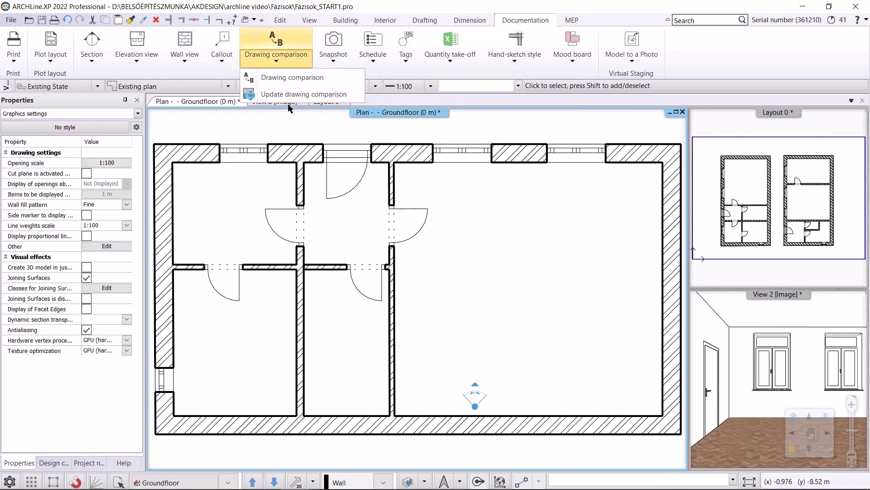
{"action": "left_click", "coordinate": [294, 80]}
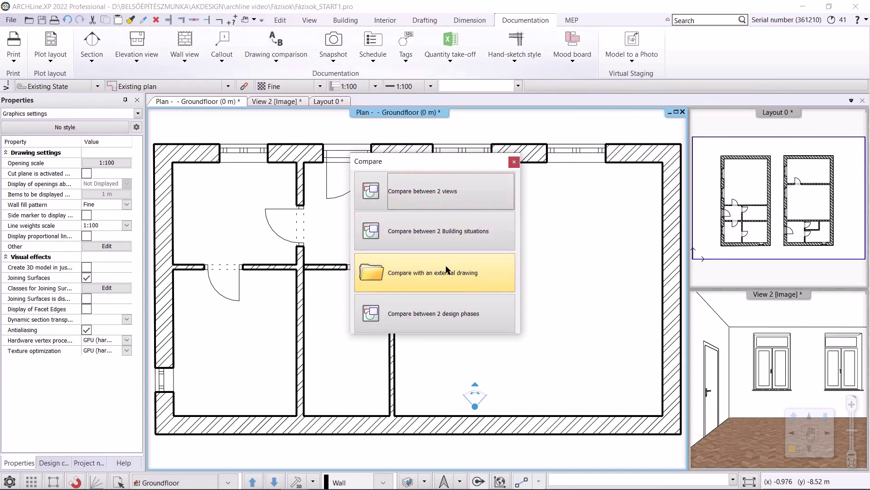
{"action": "left_click", "coordinate": [440, 313]}
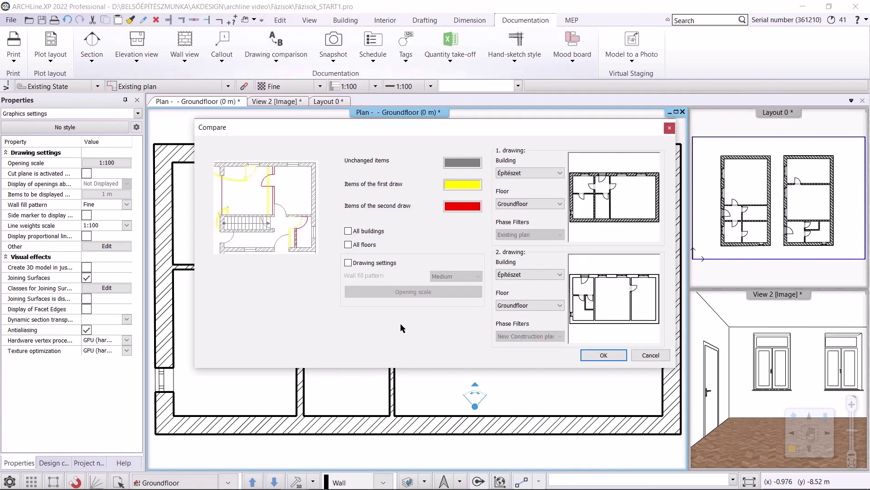
Enable the comparison's drawing settings and use the Existing plan filter for the first drawing and New Construction plan for the second
{"action": "left_click", "coordinate": [349, 263]}
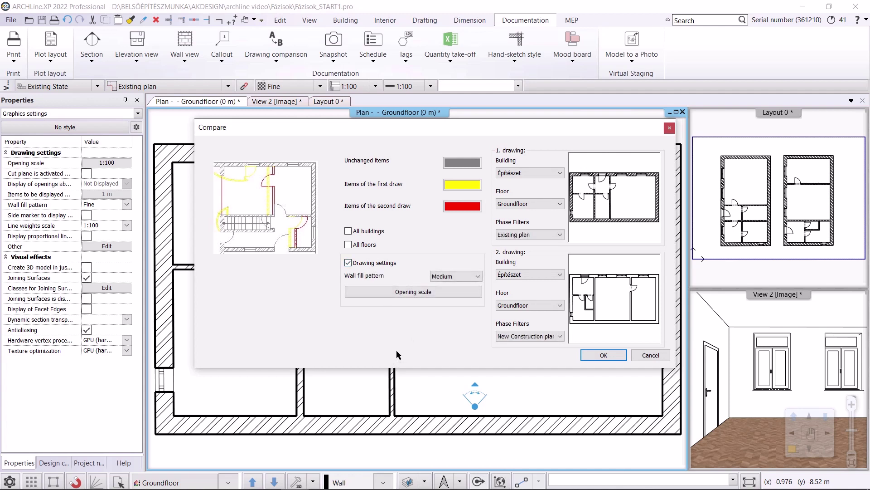
{"action": "left_click", "coordinate": [524, 237]}
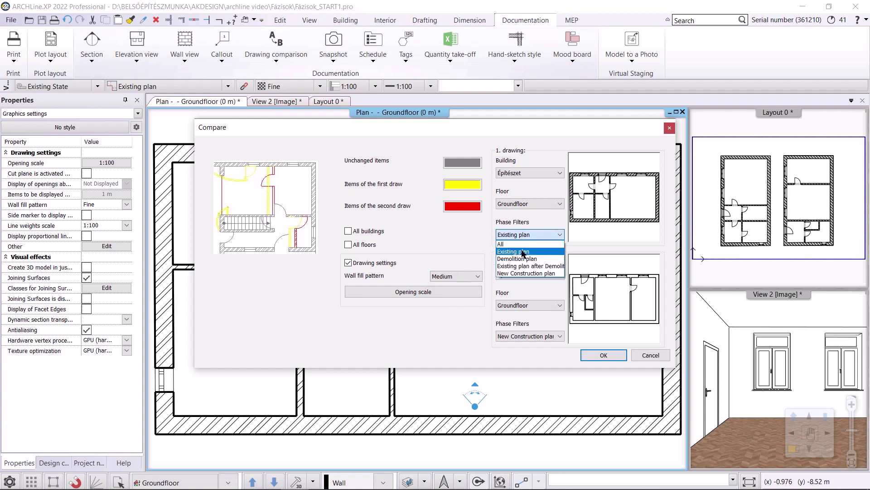
{"action": "left_click", "coordinate": [524, 252]}
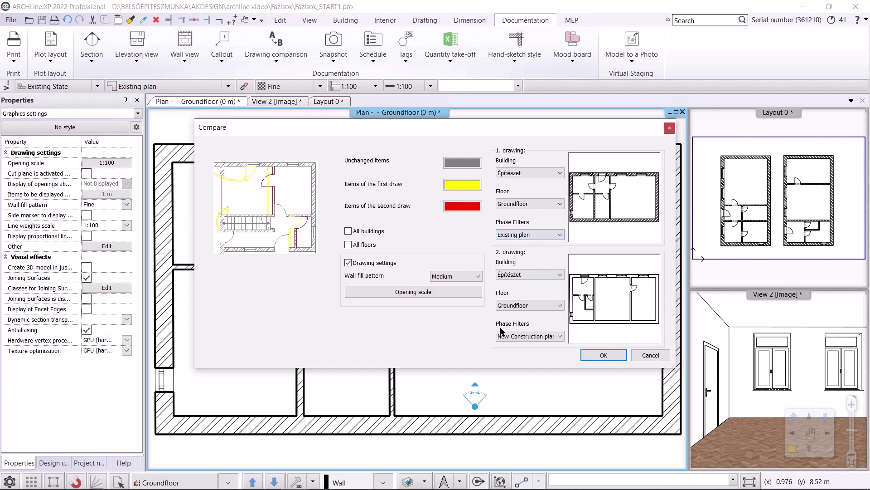
{"action": "left_click", "coordinate": [504, 340]}
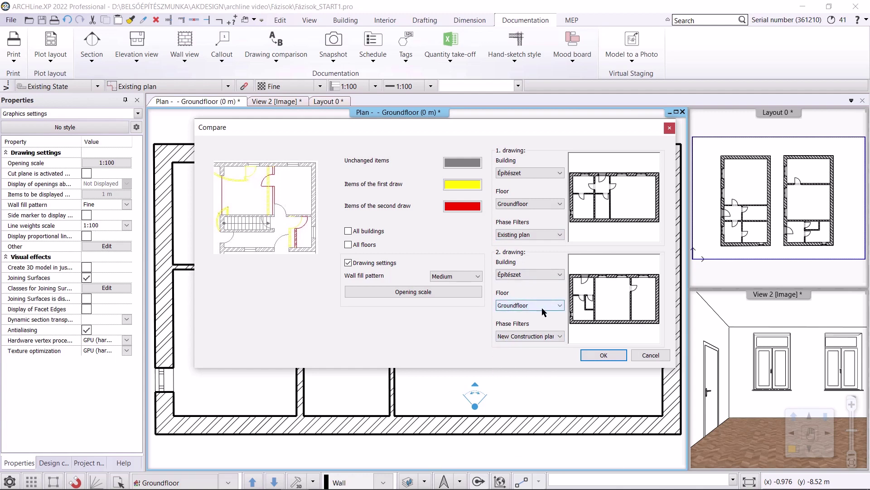
Set the comparison colours to red for items of the first drawing and blue for items of the second drawing
{"action": "left_click", "coordinate": [455, 185]}
{"action": "left_click", "coordinate": [372, 200]}
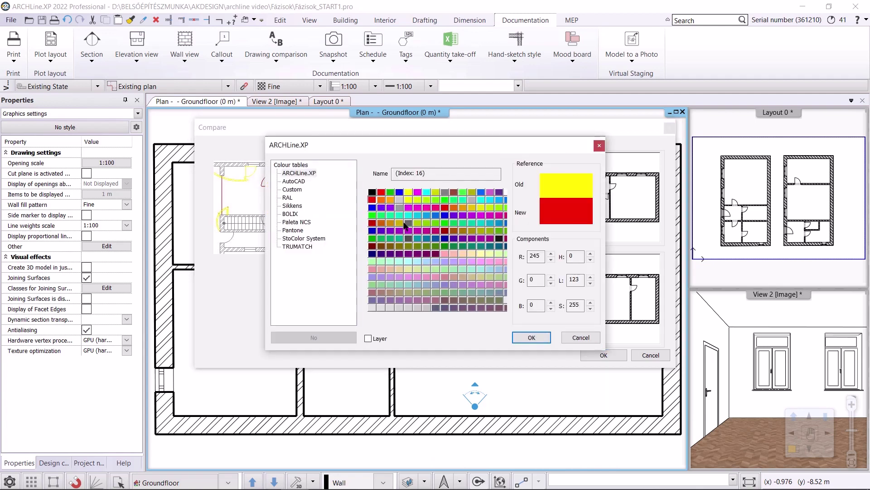
{"action": "left_click", "coordinate": [531, 337]}
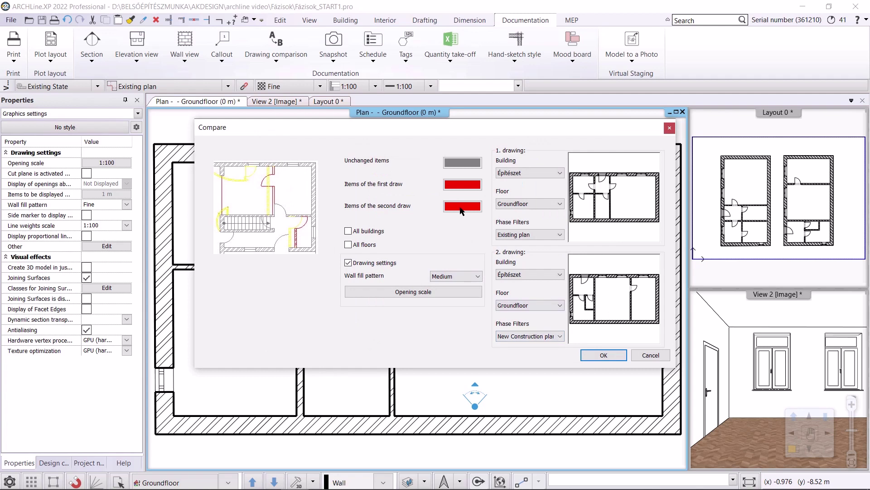
{"action": "left_click", "coordinate": [462, 207]}
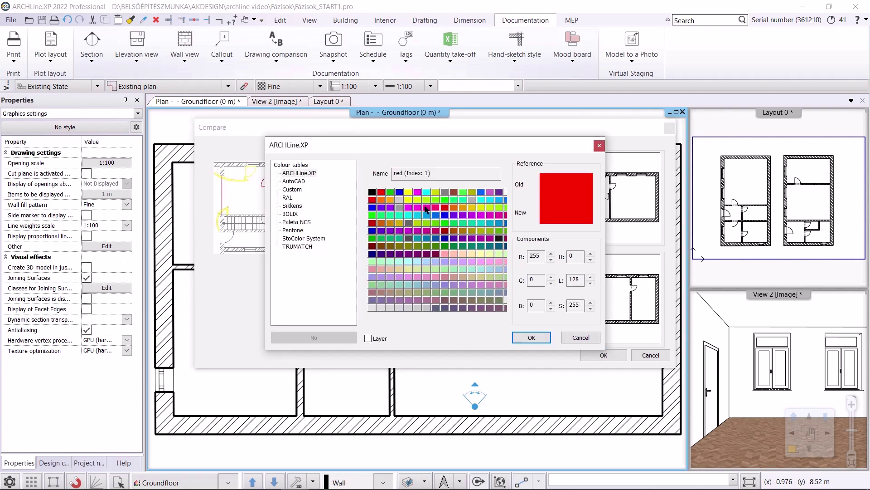
{"action": "left_click", "coordinate": [372, 207]}
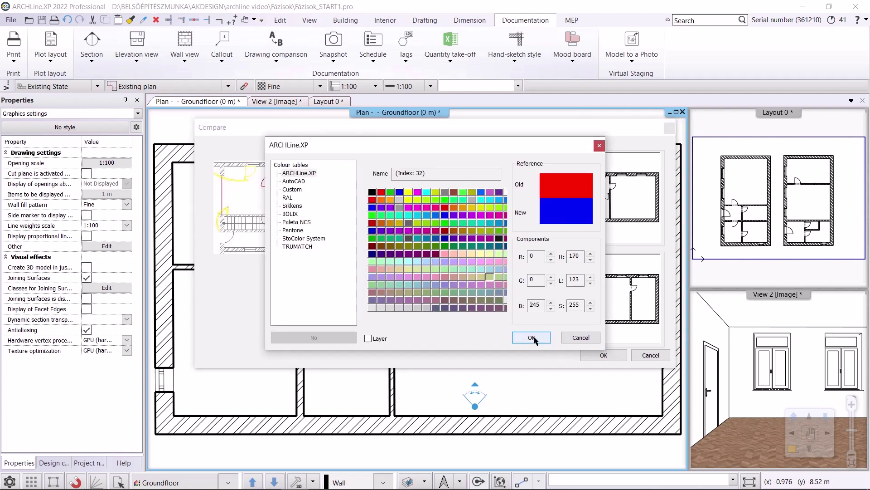
{"action": "left_click", "coordinate": [532, 338]}
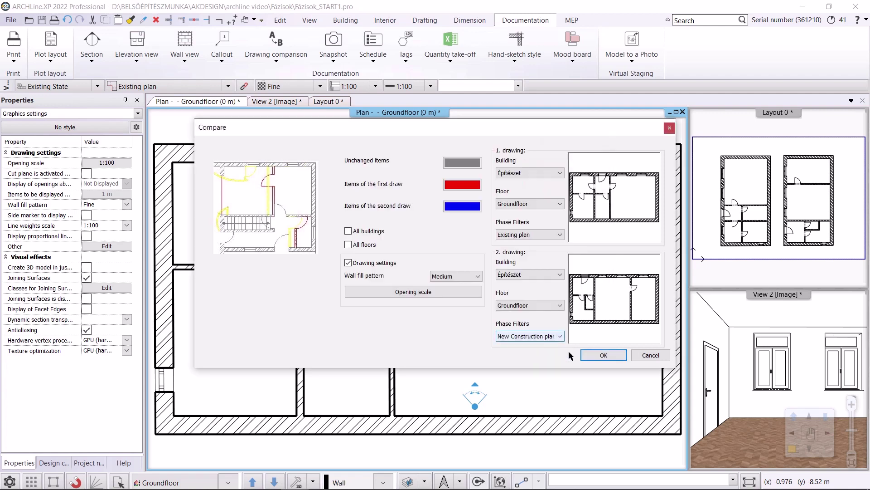
Generate the phase comparison and place the resulting drawing with its lower-left corner at the origin of the Compare view
{"action": "left_click", "coordinate": [603, 355]}
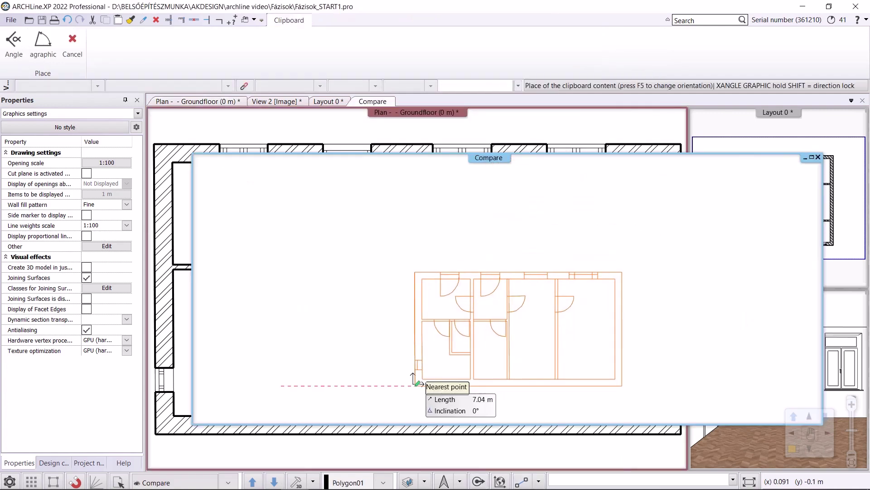
{"action": "left_click", "coordinate": [413, 384]}
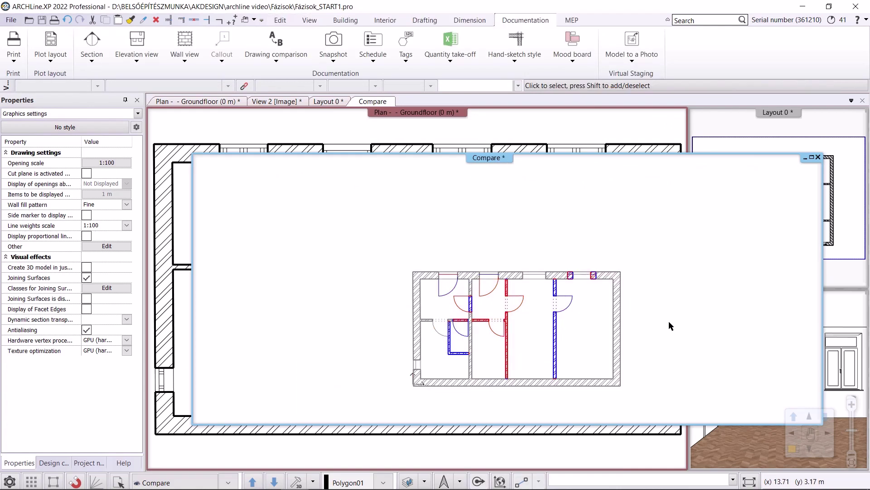
{"action": "scroll", "coordinate": [478, 255], "scroll_direction": "up", "scroll_amount": 2}
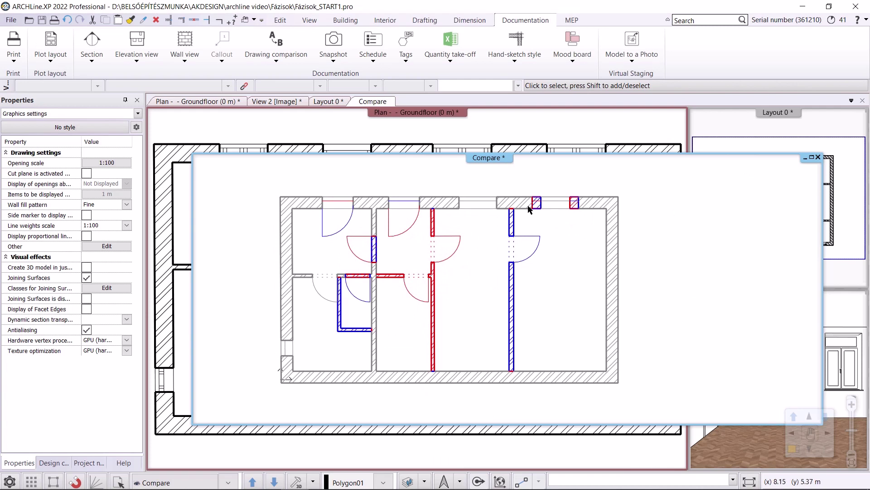
Return to the ground floor plan, set its phase filter to All and make New Construction the active phase
{"action": "left_click", "coordinate": [529, 135]}
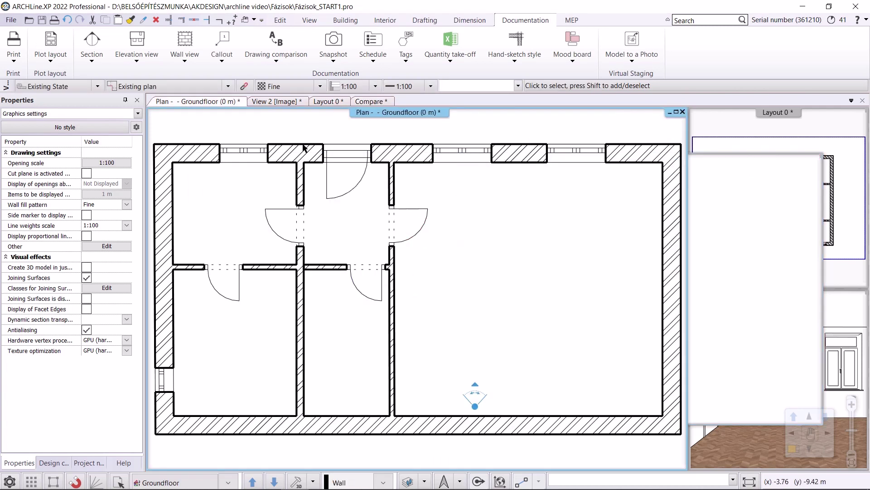
{"action": "left_click", "coordinate": [194, 83]}
{"action": "left_click", "coordinate": [178, 91]}
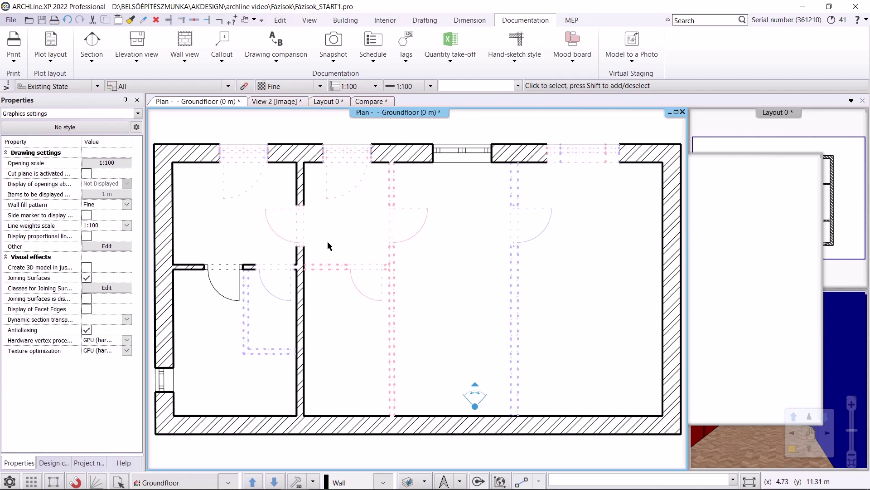
{"action": "left_click", "coordinate": [97, 86]}
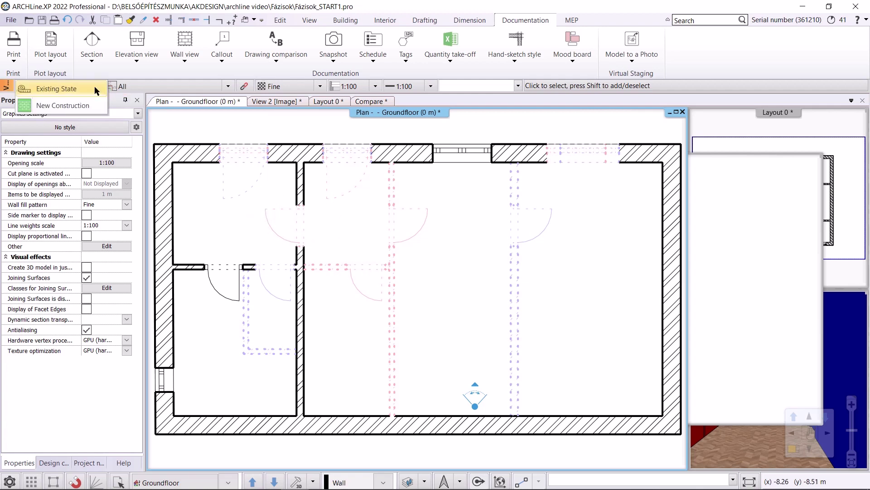
{"action": "left_click", "coordinate": [63, 101]}
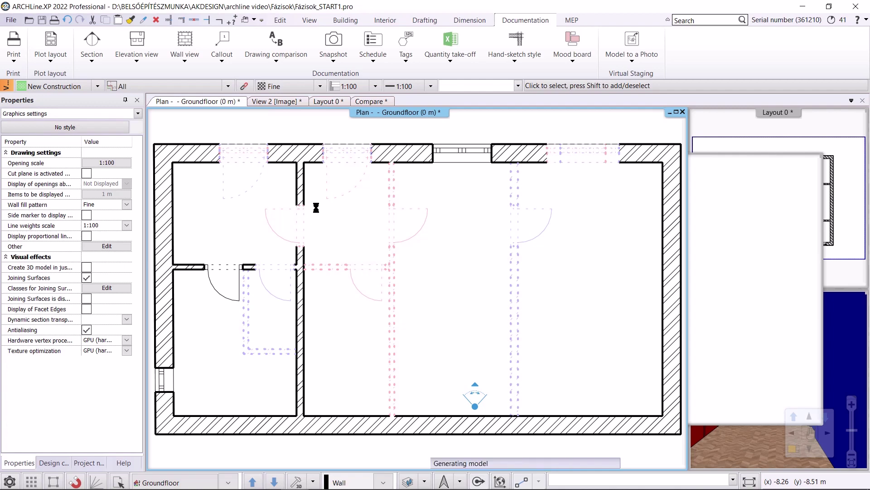
Choose the 1-leaf sliding out door from the indoor sliding doors as the default door type
{"action": "left_click", "coordinate": [338, 20]}
{"action": "right_click", "coordinate": [158, 42]}
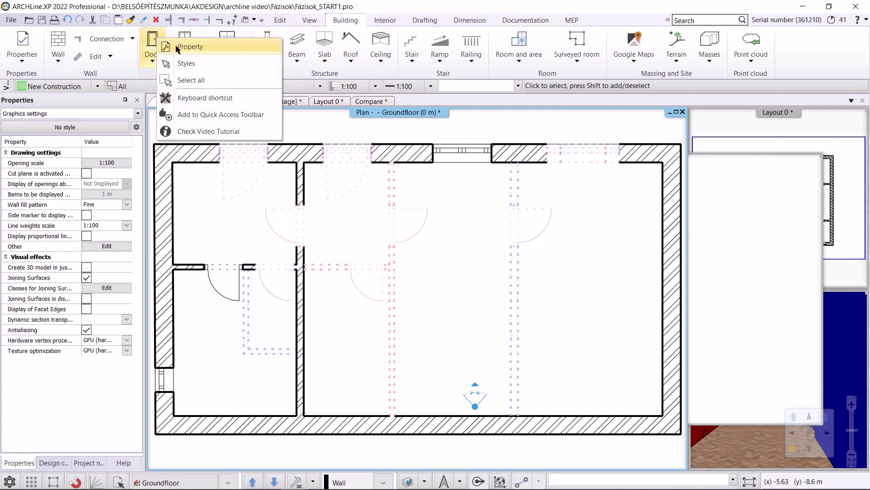
{"action": "left_click", "coordinate": [184, 45]}
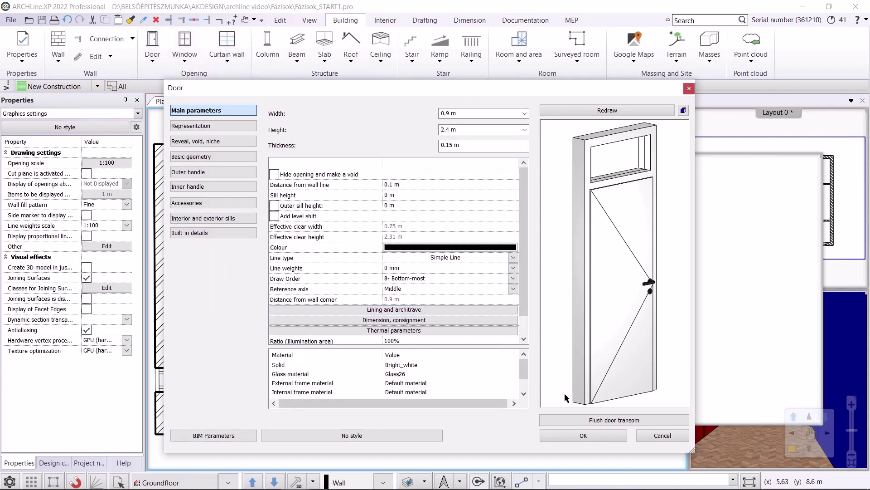
{"action": "left_click", "coordinate": [590, 420]}
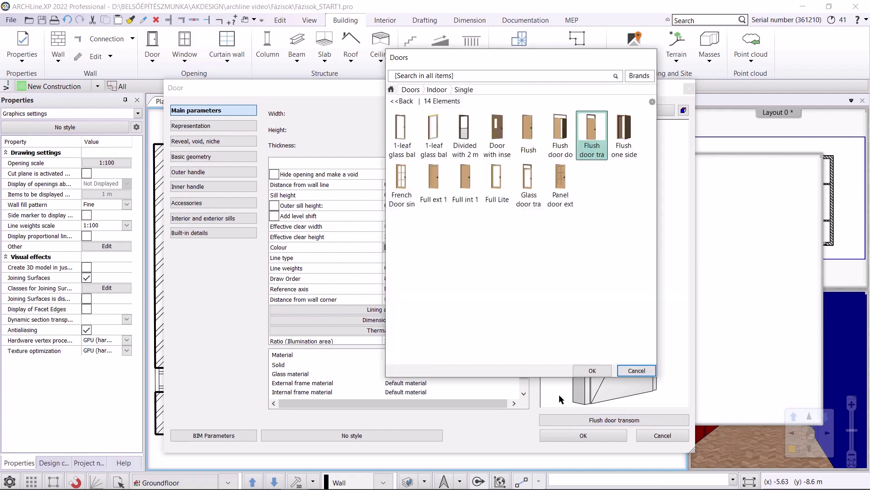
{"action": "left_click", "coordinate": [411, 89]}
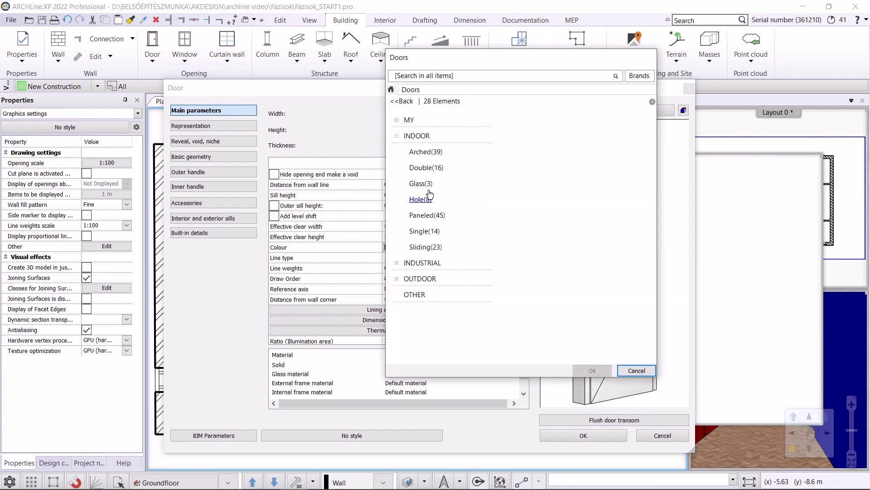
{"action": "left_click", "coordinate": [438, 247]}
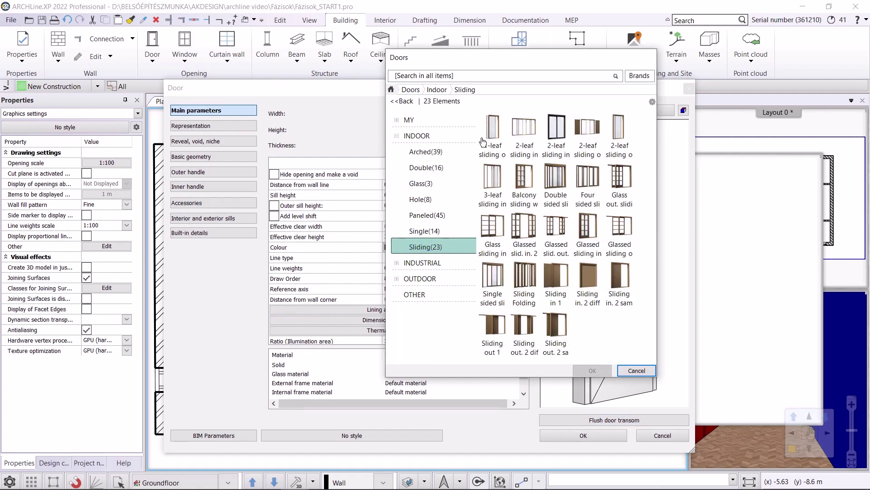
{"action": "left_click", "coordinate": [592, 370]}
Set the sliding door's width to 0.9 m and its distance from the wall line to 0
{"action": "type", "text": "0,"}
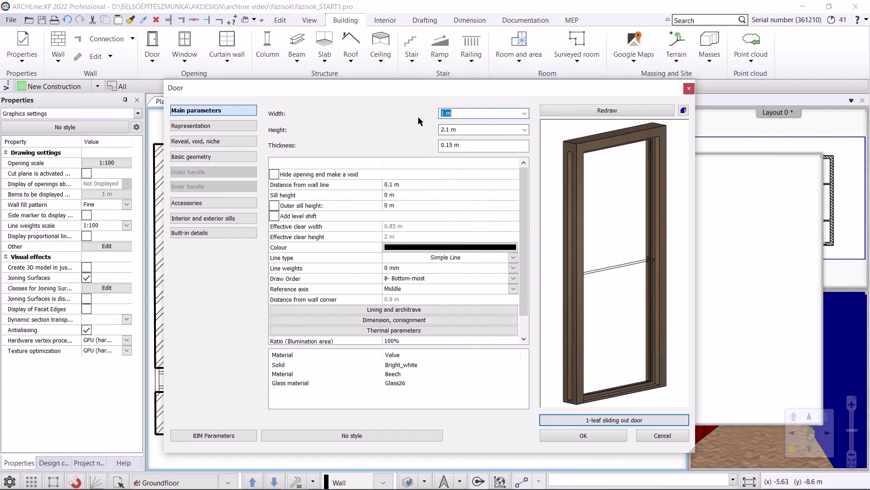
{"action": "type", "text": "9"}
{"action": "left_click", "coordinate": [401, 185]}
{"action": "type", "text": "0"}
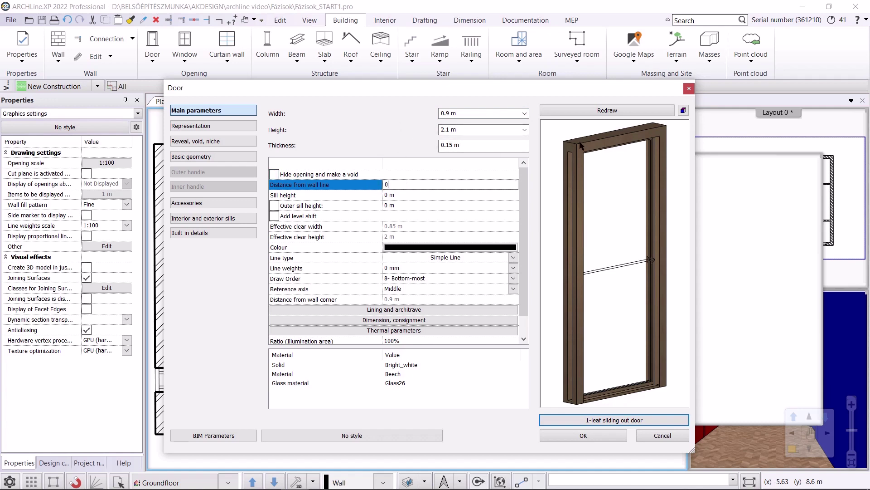
{"action": "left_click", "coordinate": [584, 435]}
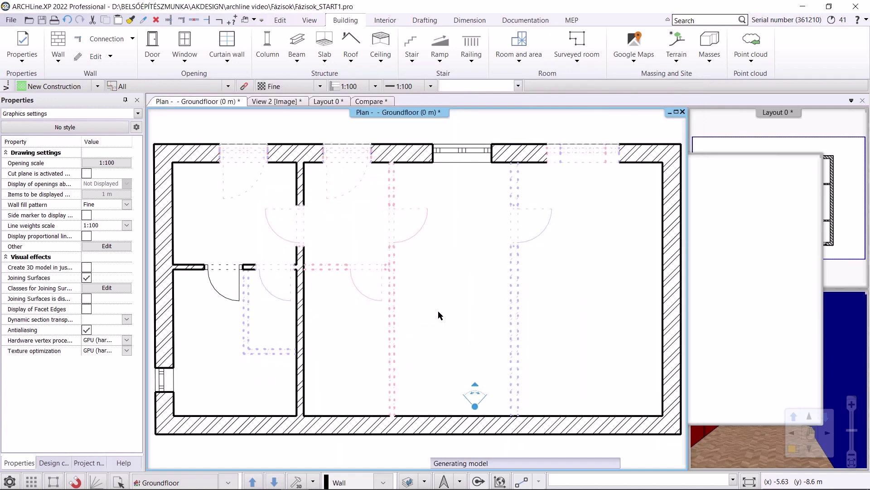
Place the sliding door in the upper interior wall where the demolished door was, with the leaf sliding towards the upper exterior wall
{"action": "left_click", "coordinate": [157, 64]}
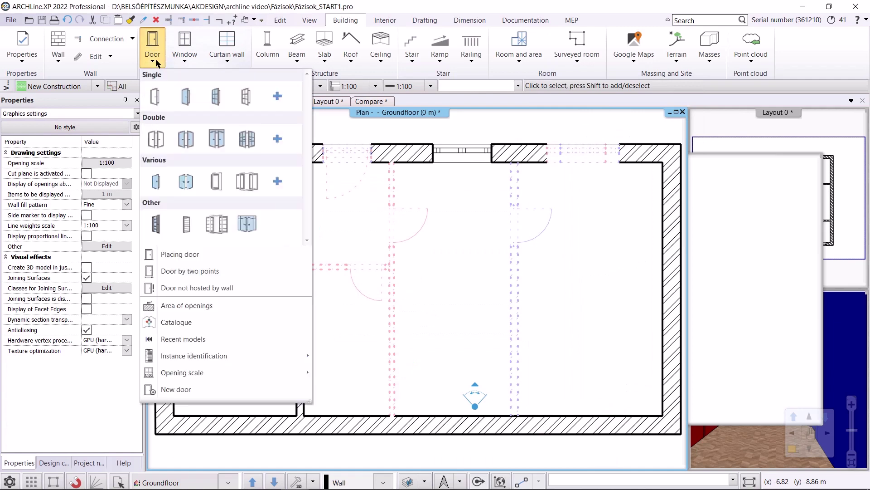
{"action": "left_click", "coordinate": [310, 255]}
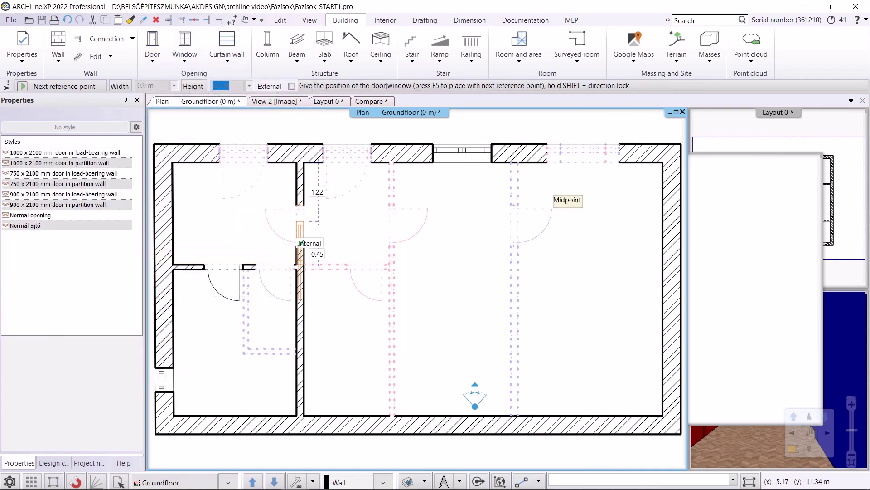
{"action": "left_click", "coordinate": [300, 227]}
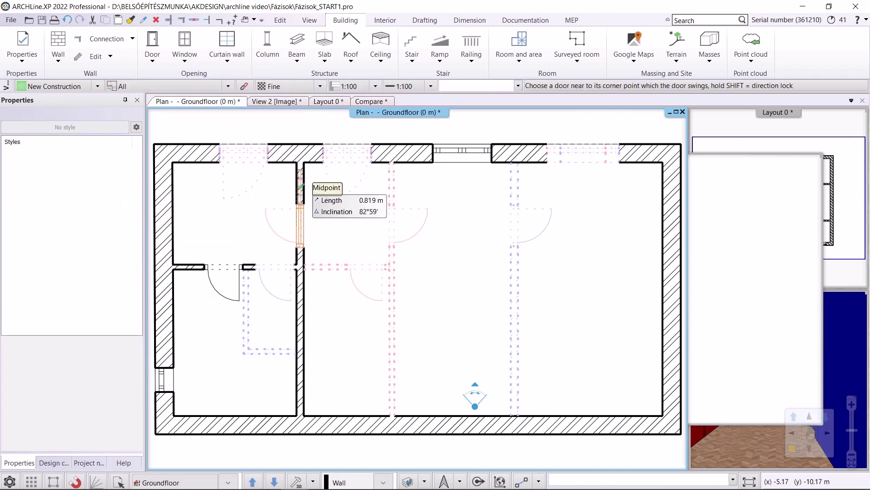
{"action": "left_click", "coordinate": [301, 186]}
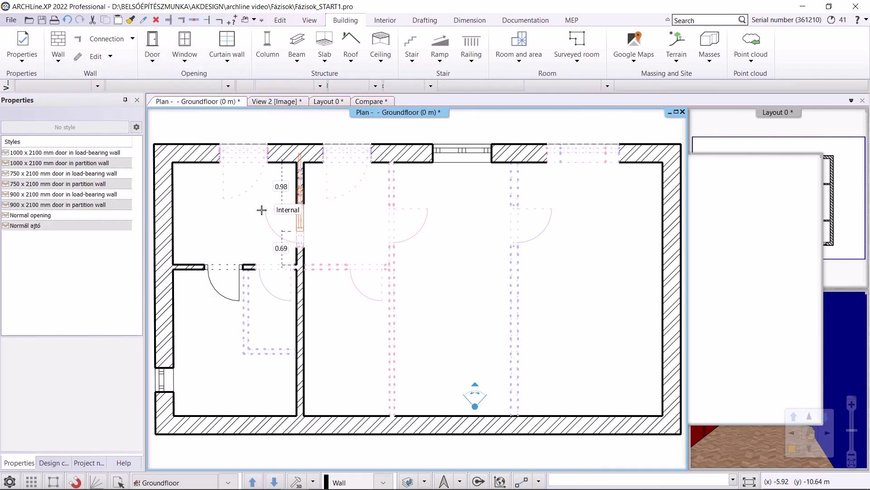
{"action": "key", "text": "Escape"}
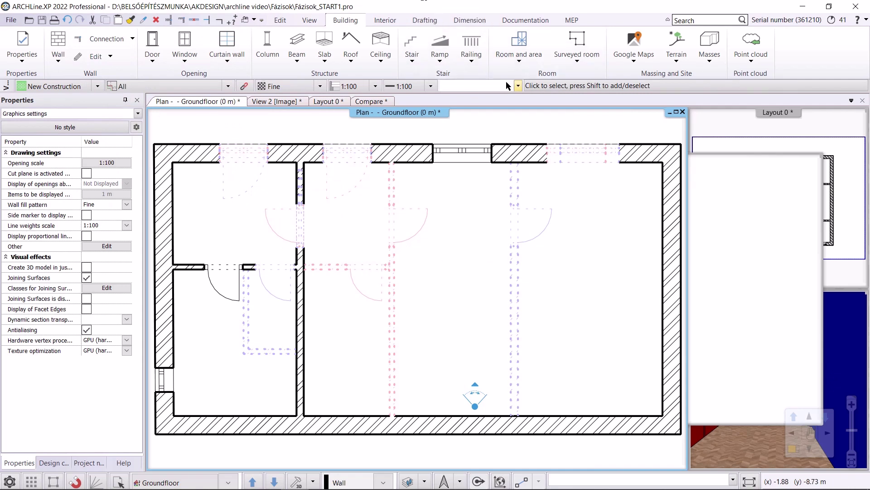
Enlarge the plot layout and refresh only its new construction floor plan group
{"action": "left_click", "coordinate": [781, 434]}
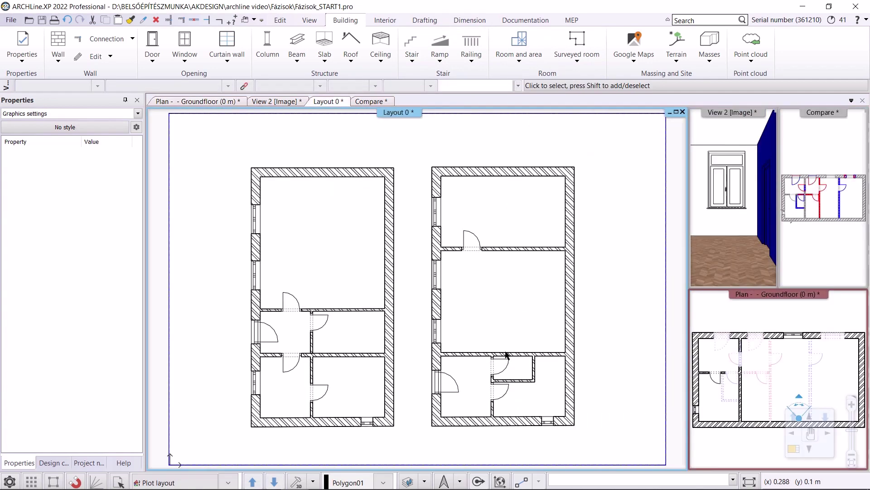
{"action": "right_click", "coordinate": [495, 357]}
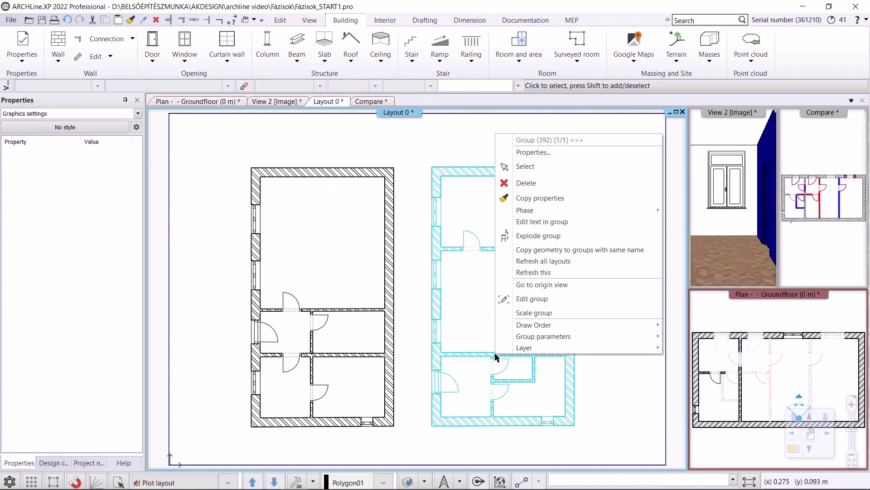
{"action": "left_click", "coordinate": [562, 272]}
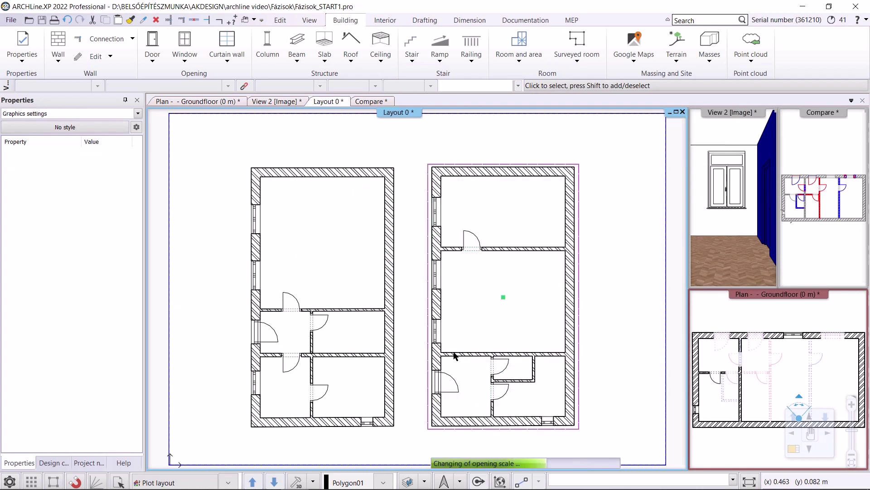
Enlarge the Compare drawing and refresh this comparison so it includes the new sliding door
{"action": "left_click", "coordinate": [805, 282]}
{"action": "left_click", "coordinate": [793, 449]}
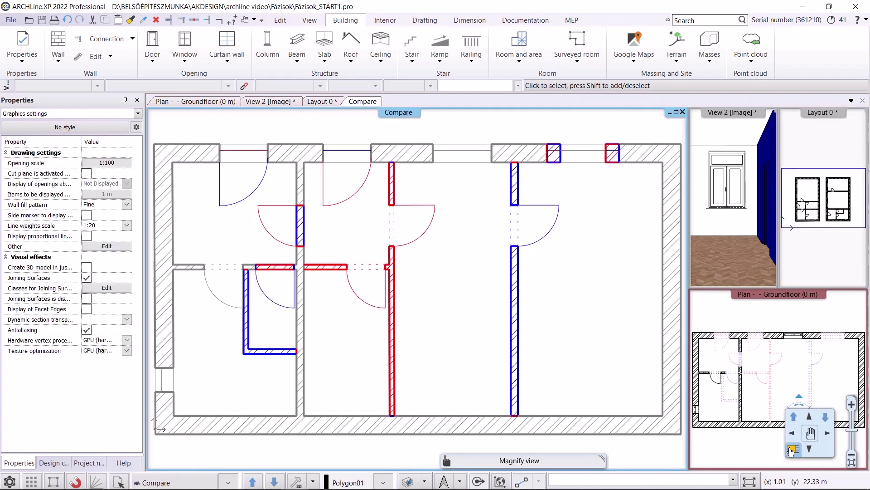
{"action": "right_click", "coordinate": [273, 271]}
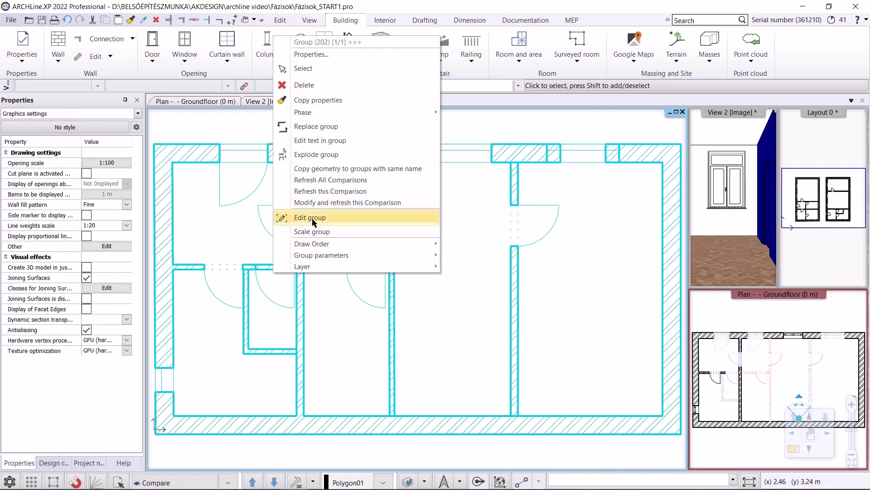
{"action": "left_click", "coordinate": [336, 192]}
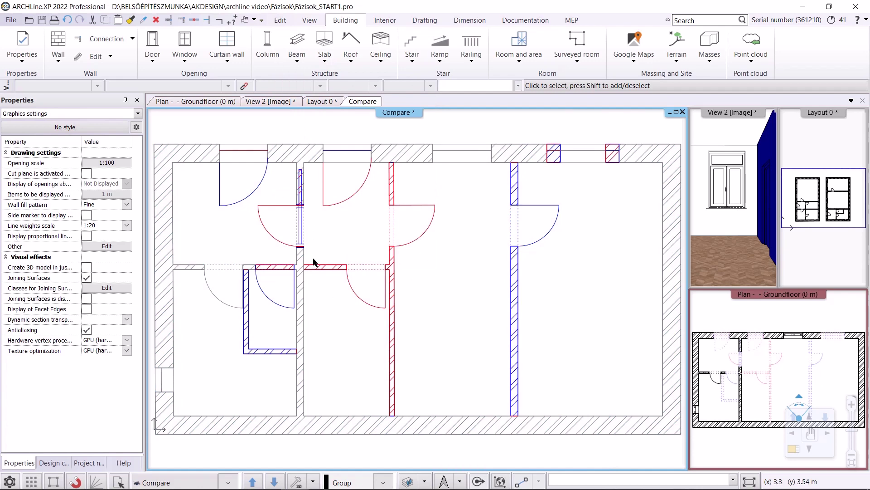
Return to the enlarged ground floor plan and set its phase filter to New Construction plan
{"action": "left_click", "coordinate": [793, 453]}
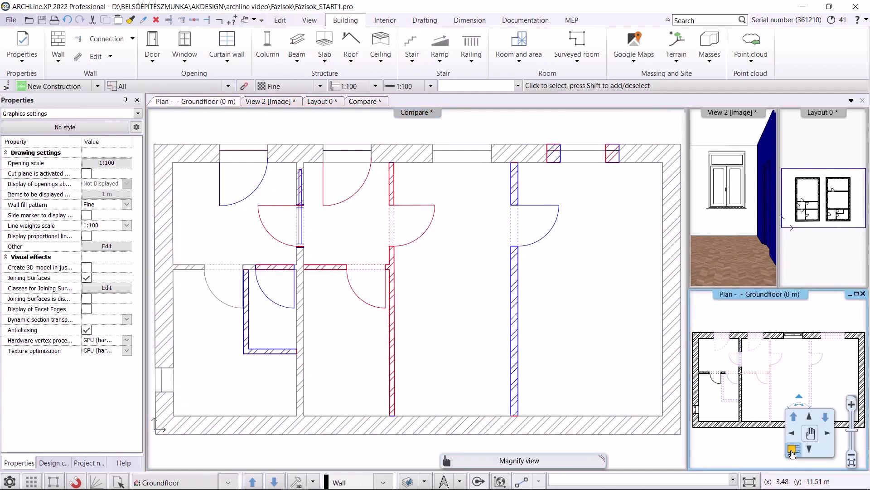
{"action": "left_click", "coordinate": [792, 454]}
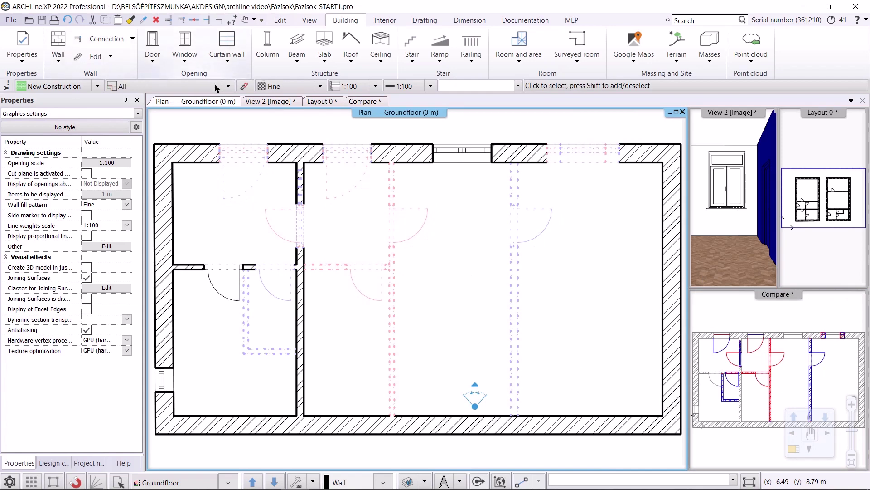
{"action": "left_click", "coordinate": [230, 89]}
{"action": "left_click", "coordinate": [182, 157]}
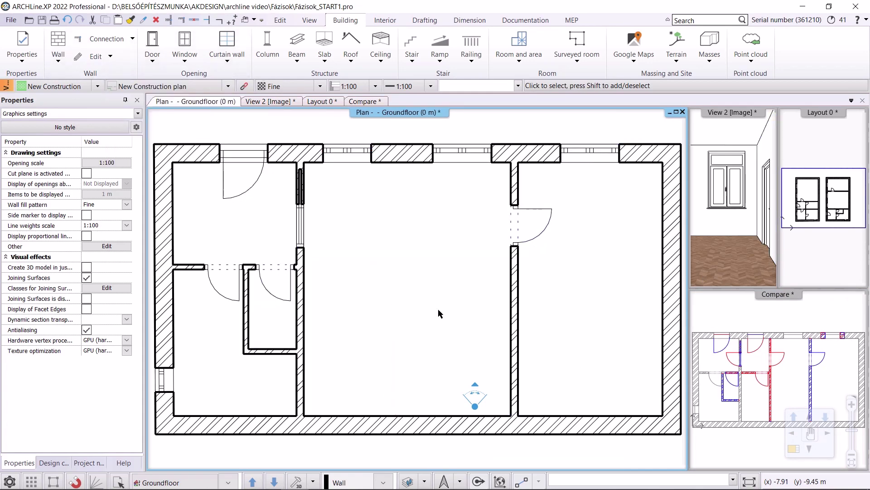
Use Layer Walk to turn on the Furniture_modern layer in addition to the layers already shown
{"action": "left_click", "coordinate": [426, 479]}
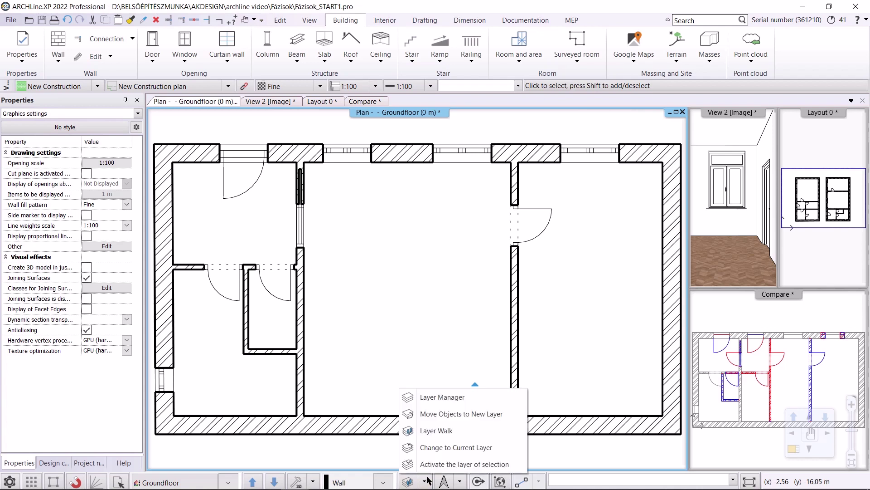
{"action": "left_click", "coordinate": [436, 431]}
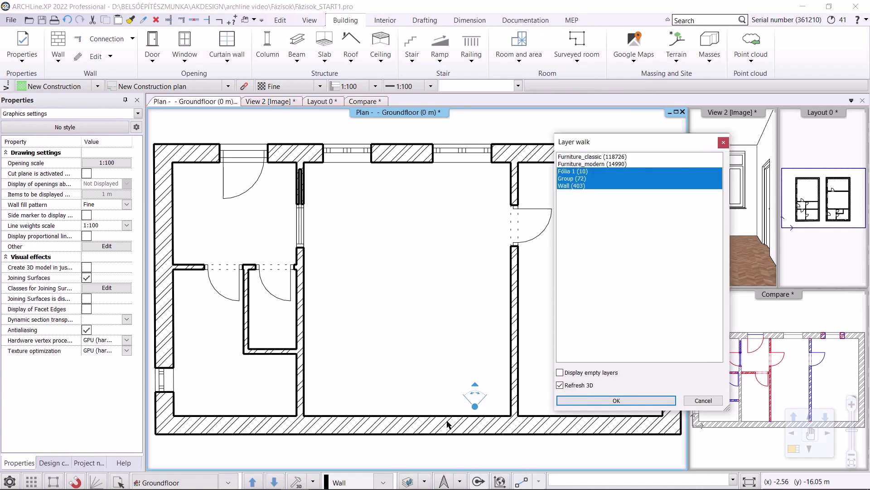
{"action": "left_click", "coordinate": [587, 164], "text": "ctrl"}
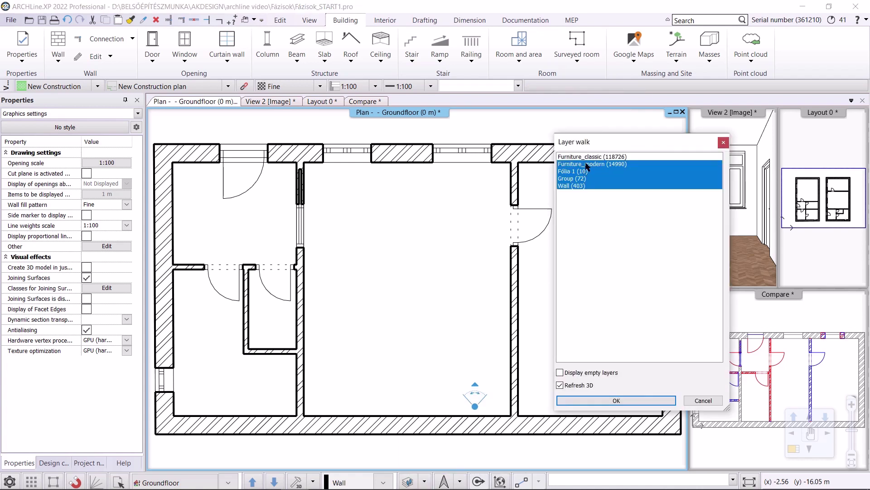
{"action": "left_click", "coordinate": [605, 401]}
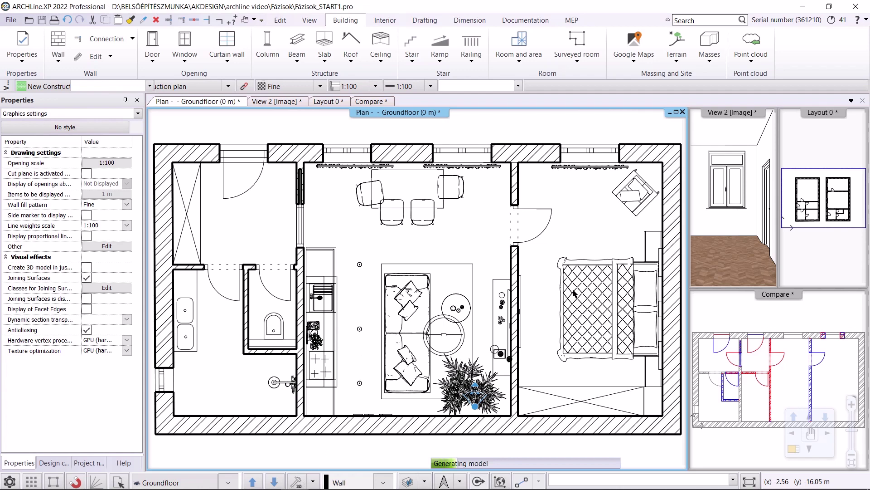
Switch the 3D image view to the saved view View_00 and enlarge it
{"action": "left_click", "coordinate": [728, 243]}
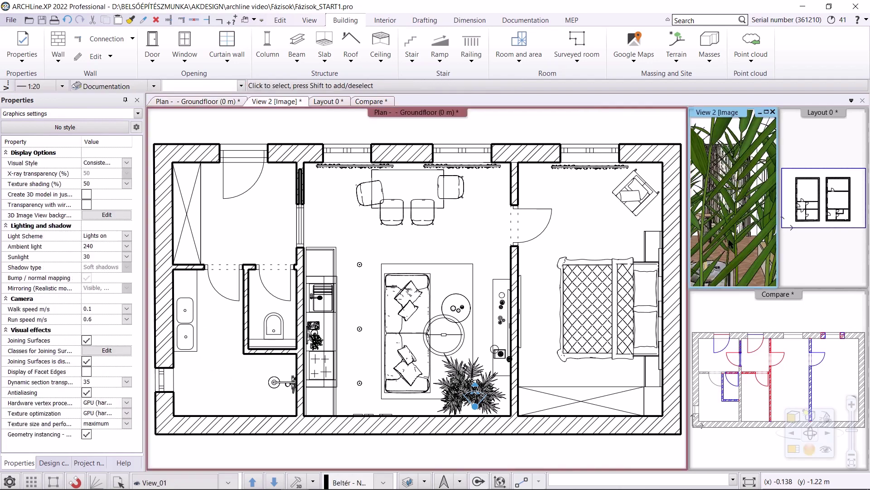
{"action": "left_click", "coordinate": [229, 482]}
{"action": "left_click", "coordinate": [173, 449]}
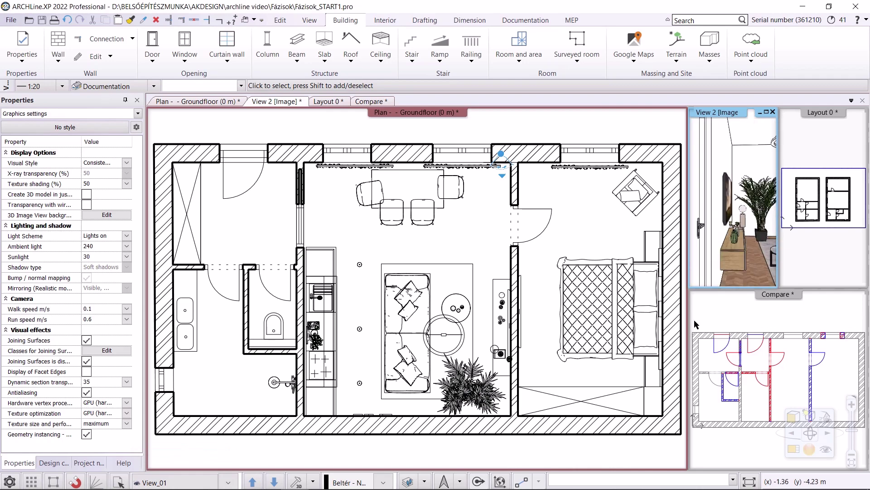
{"action": "left_click", "coordinate": [783, 442]}
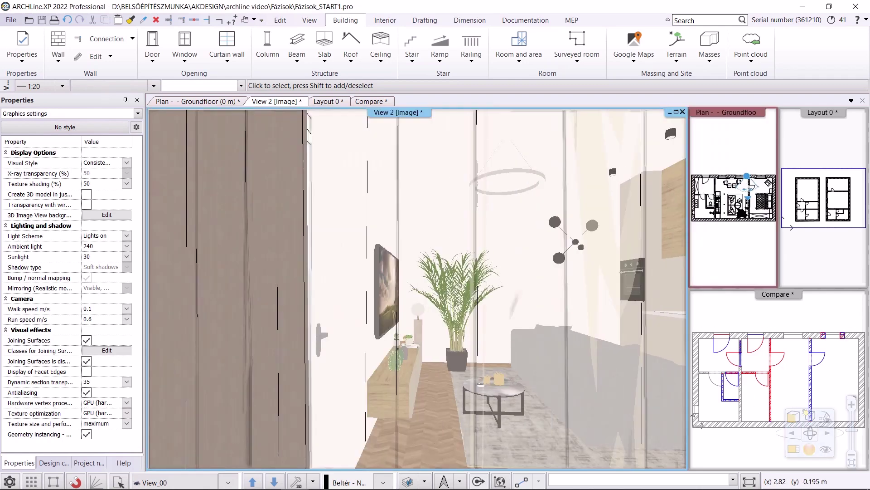